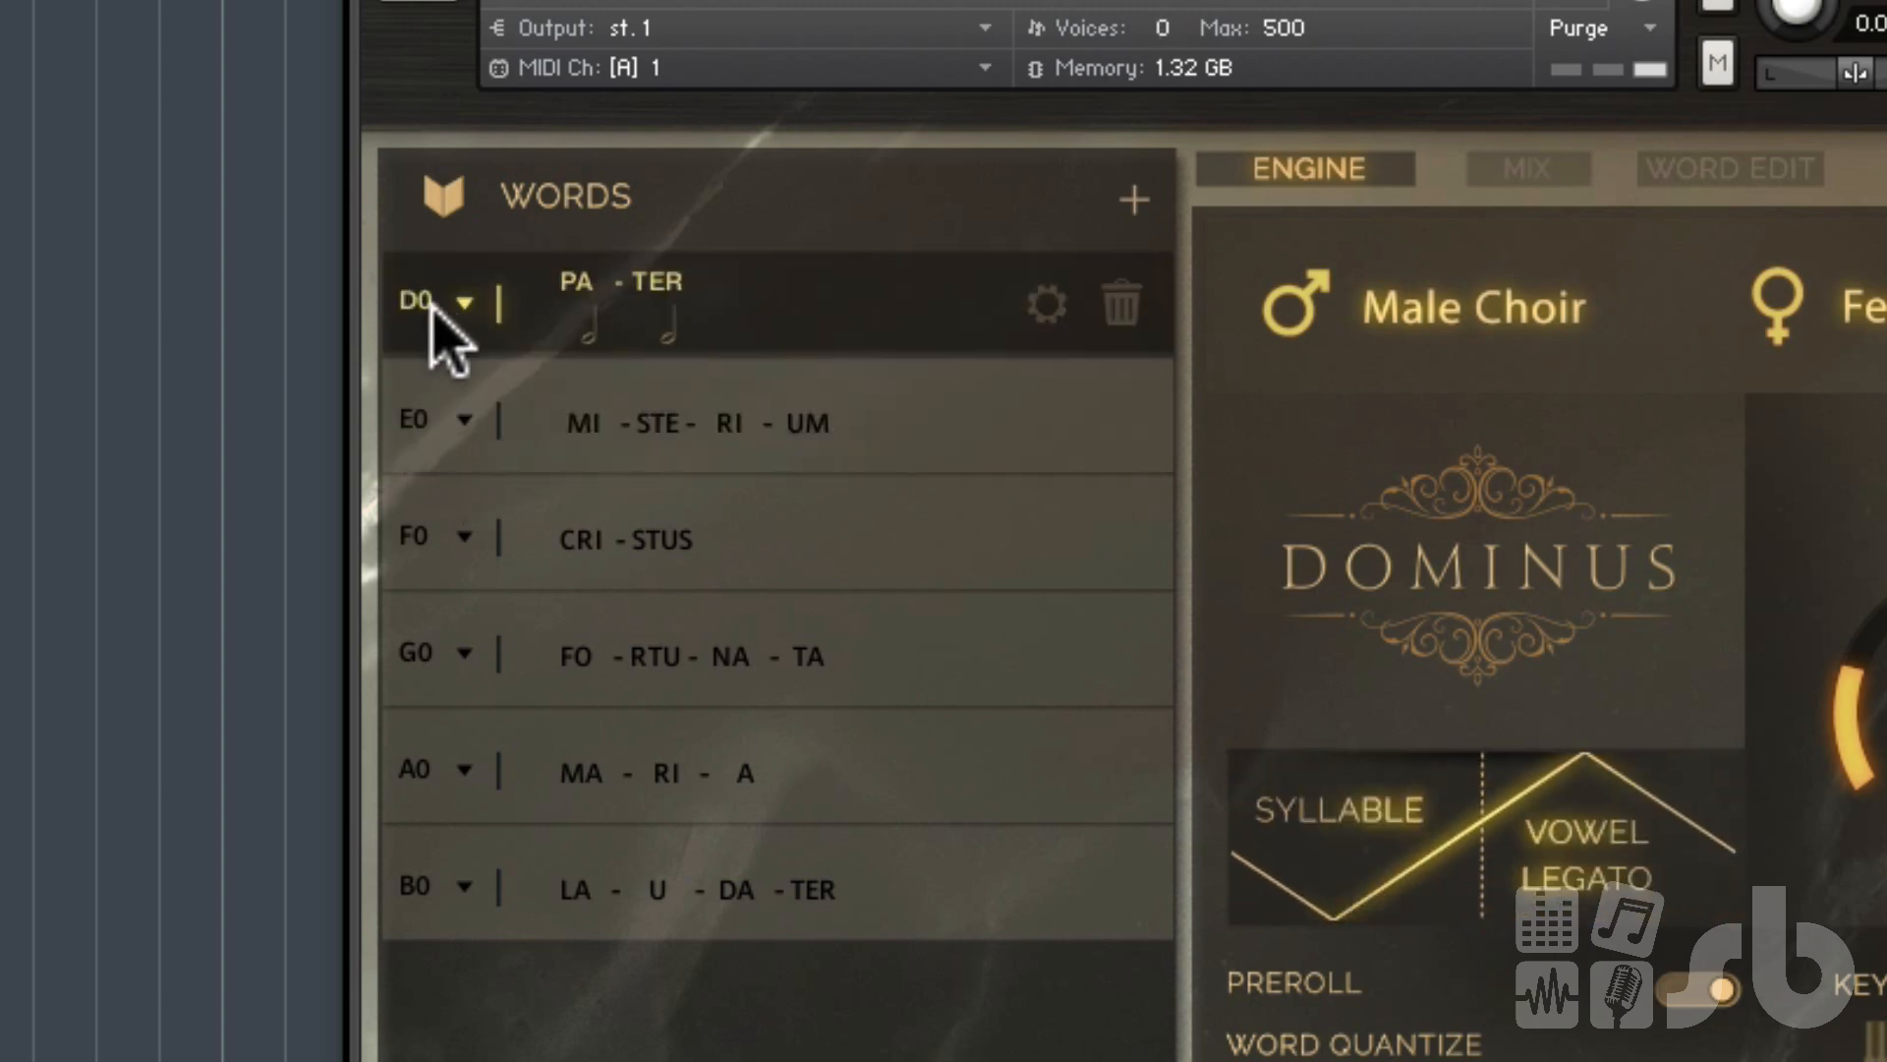
Look through the Mix and Word Edit pages and return to the Engine page.
{"action": "left_click", "coordinate": [459, 307]}
{"action": "left_click", "coordinate": [454, 303]}
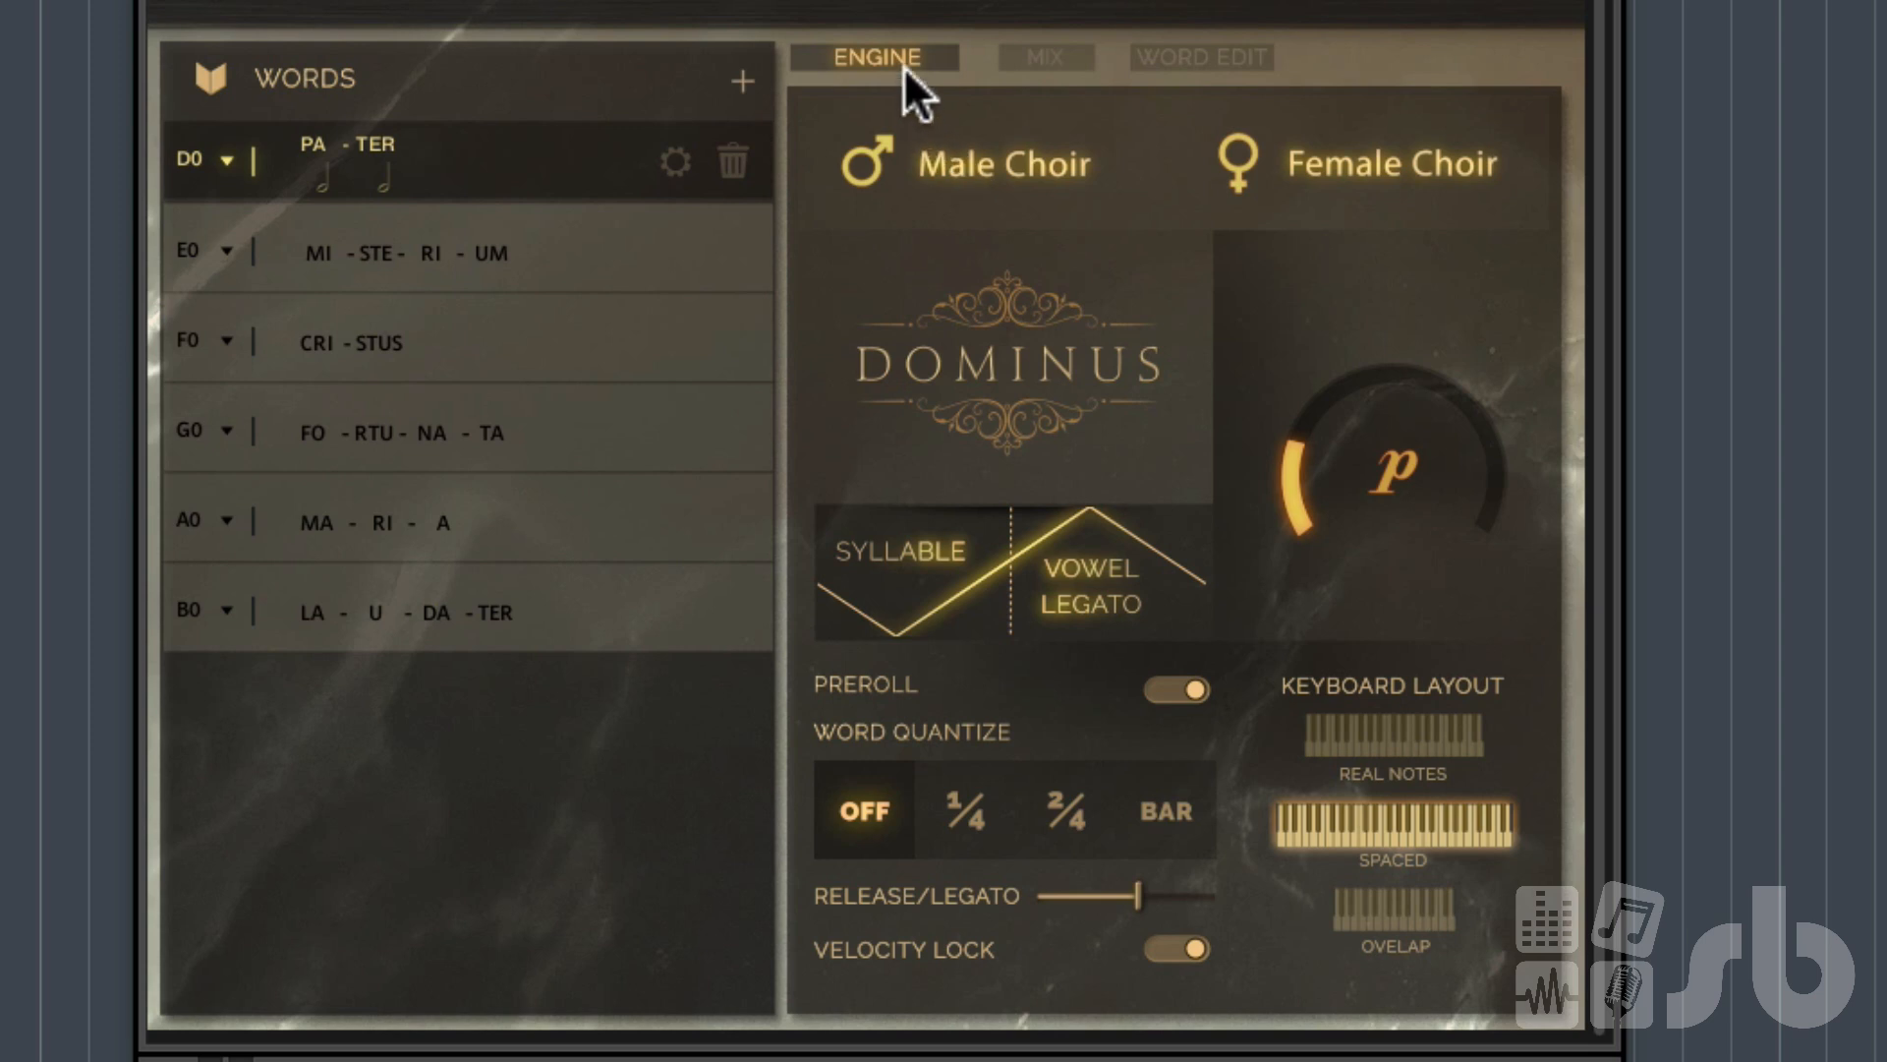
{"action": "left_click", "coordinate": [1046, 61]}
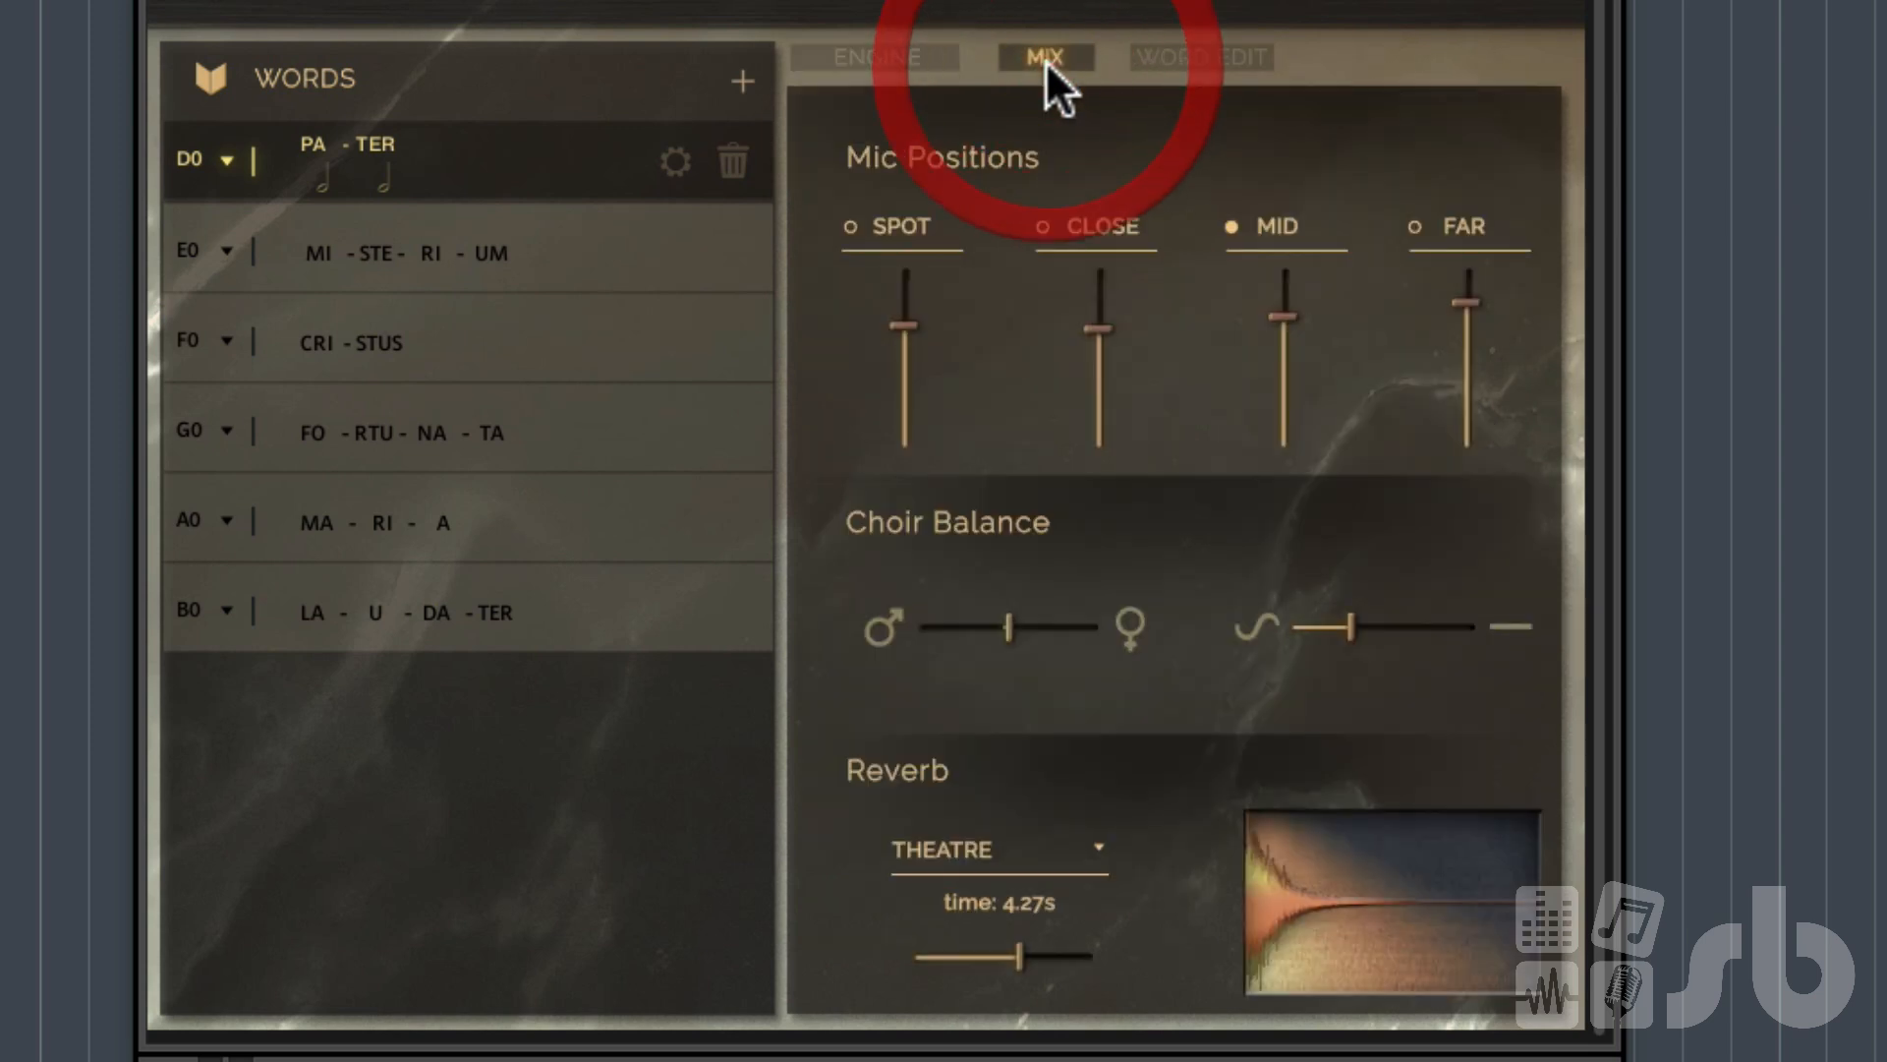
{"action": "left_click", "coordinate": [1166, 63]}
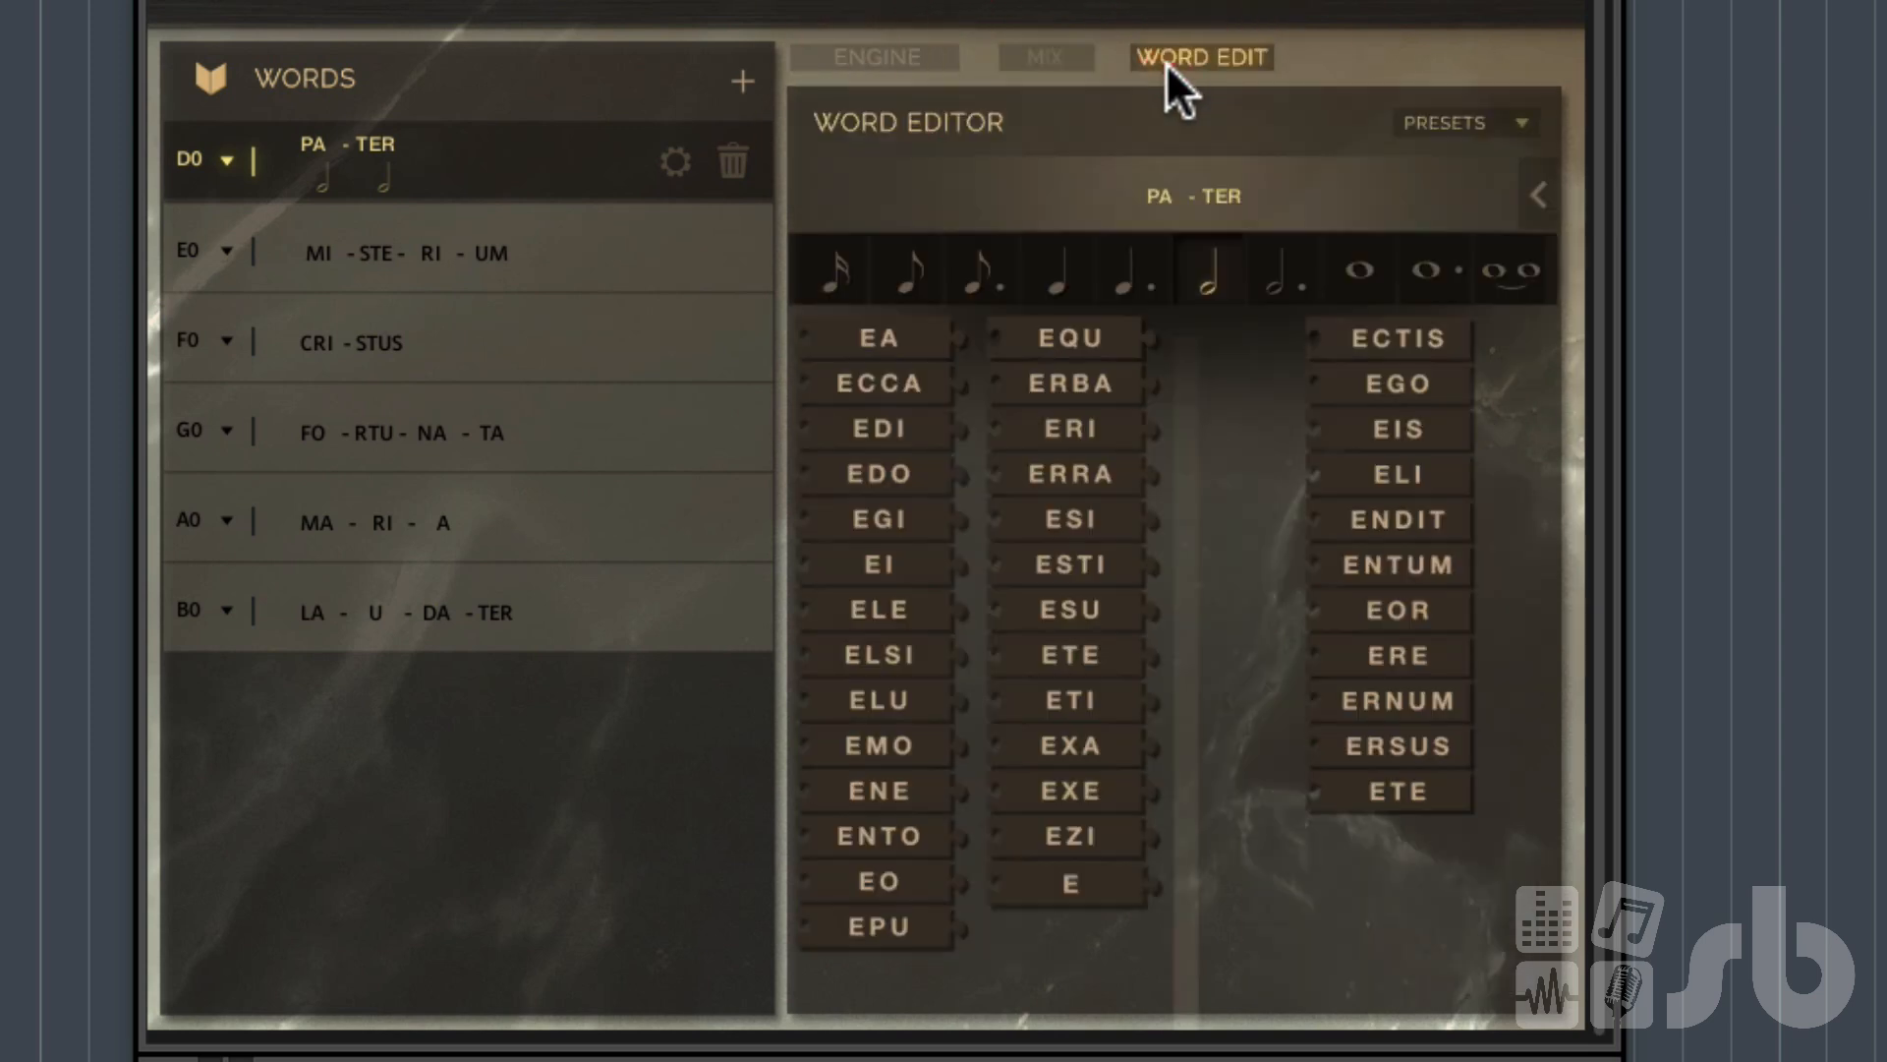
{"action": "left_click", "coordinate": [1048, 61]}
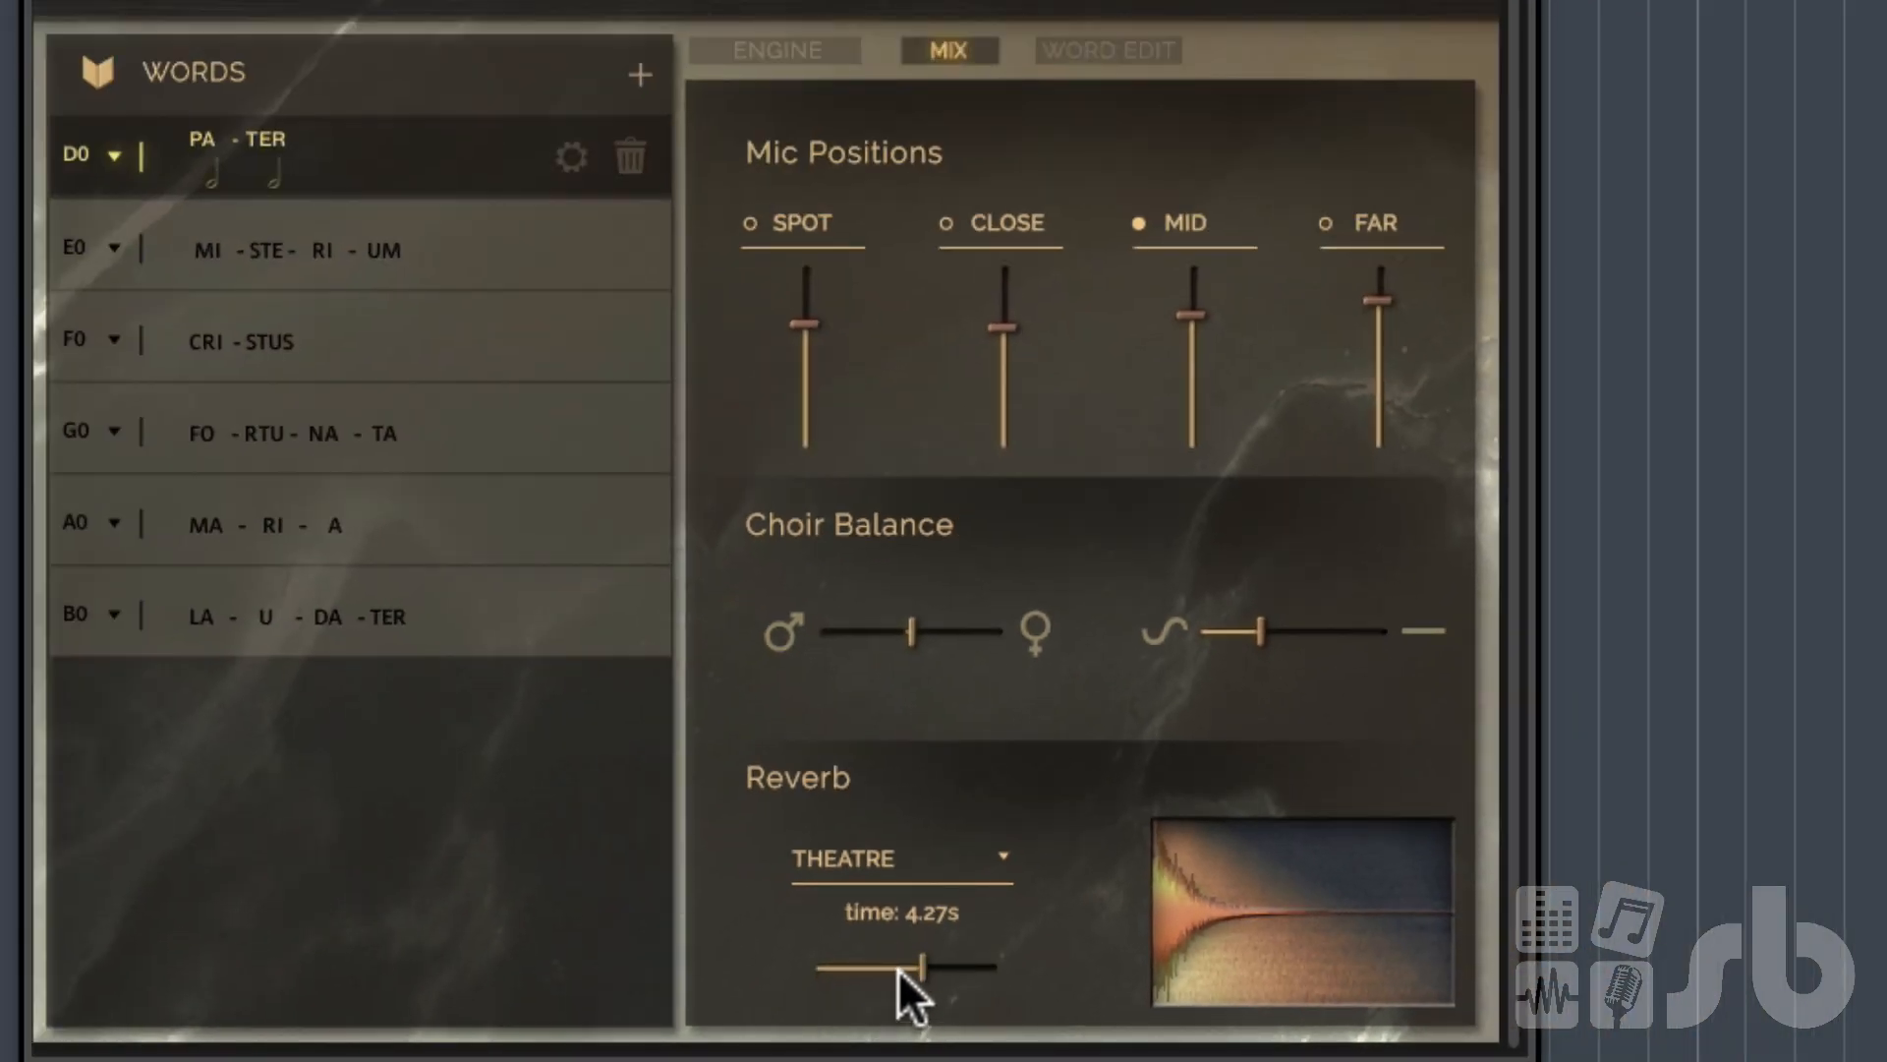
{"action": "left_click", "coordinate": [812, 43]}
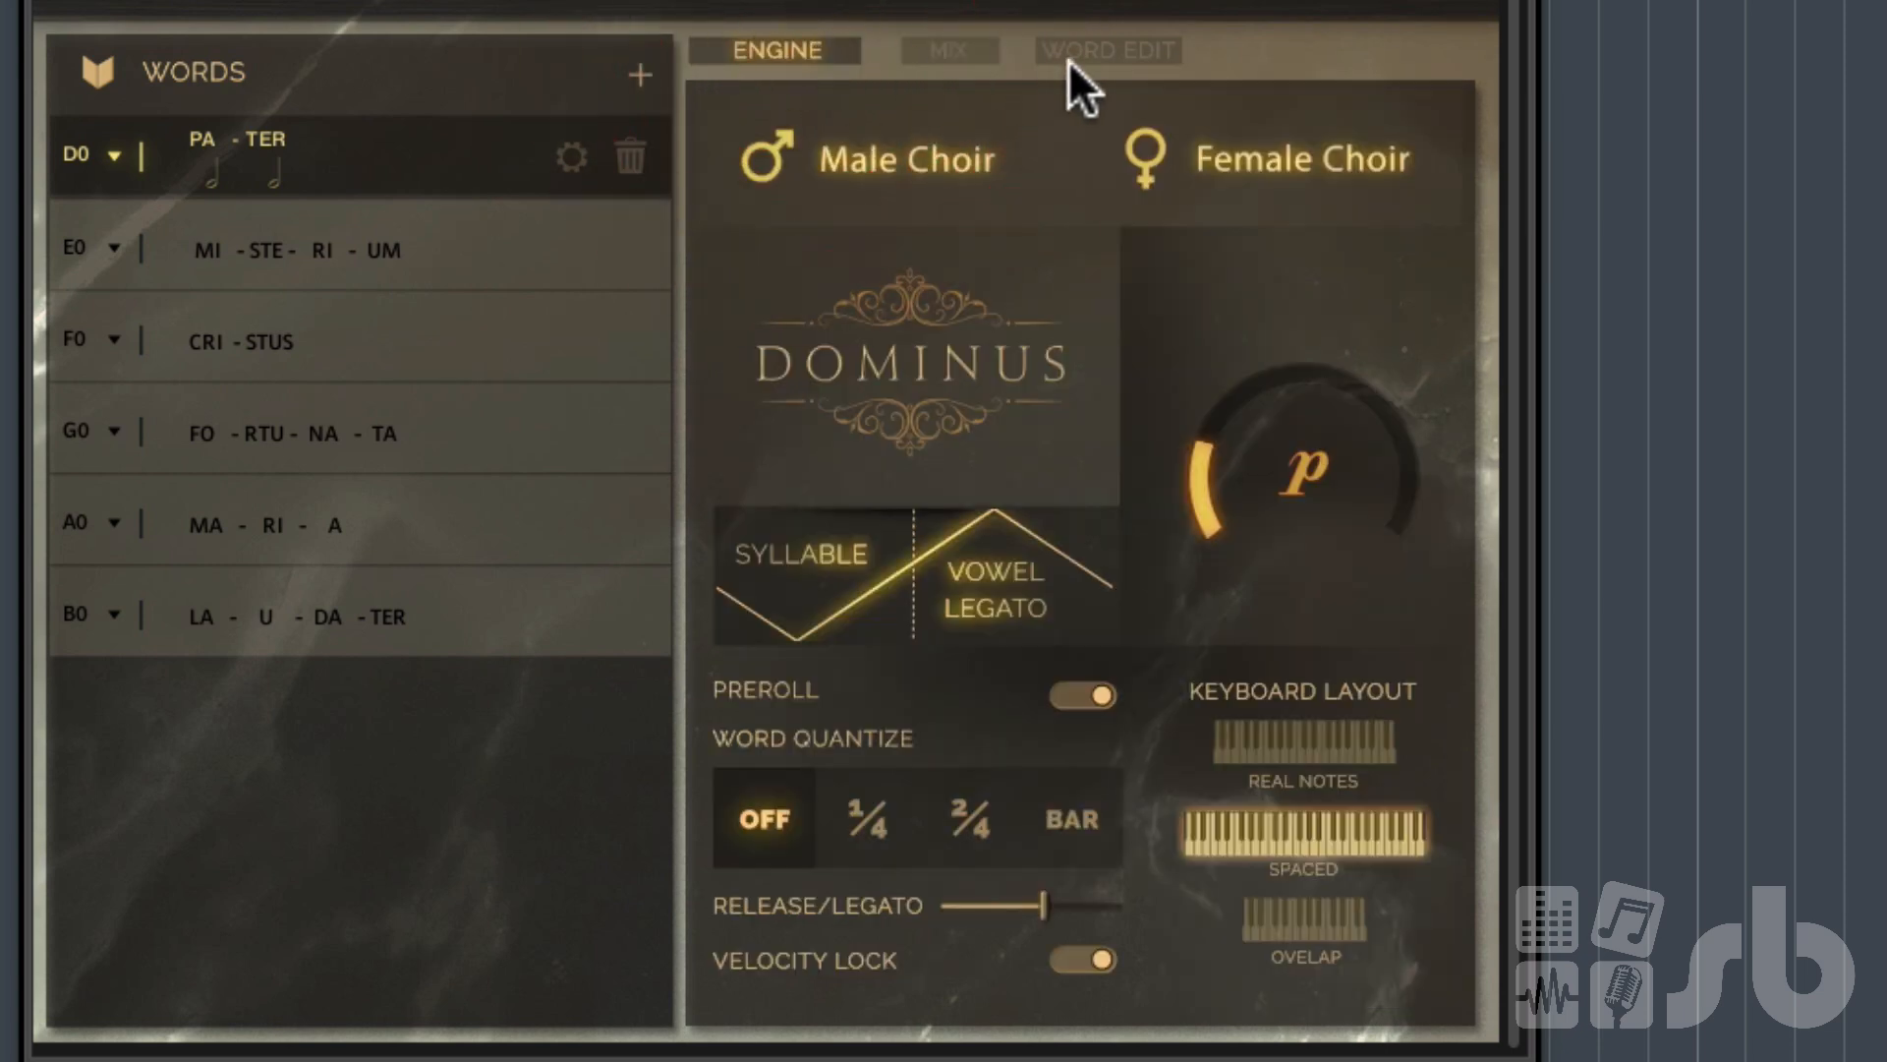
Switch the male and female choirs off and back on.
{"action": "left_click", "coordinate": [929, 157]}
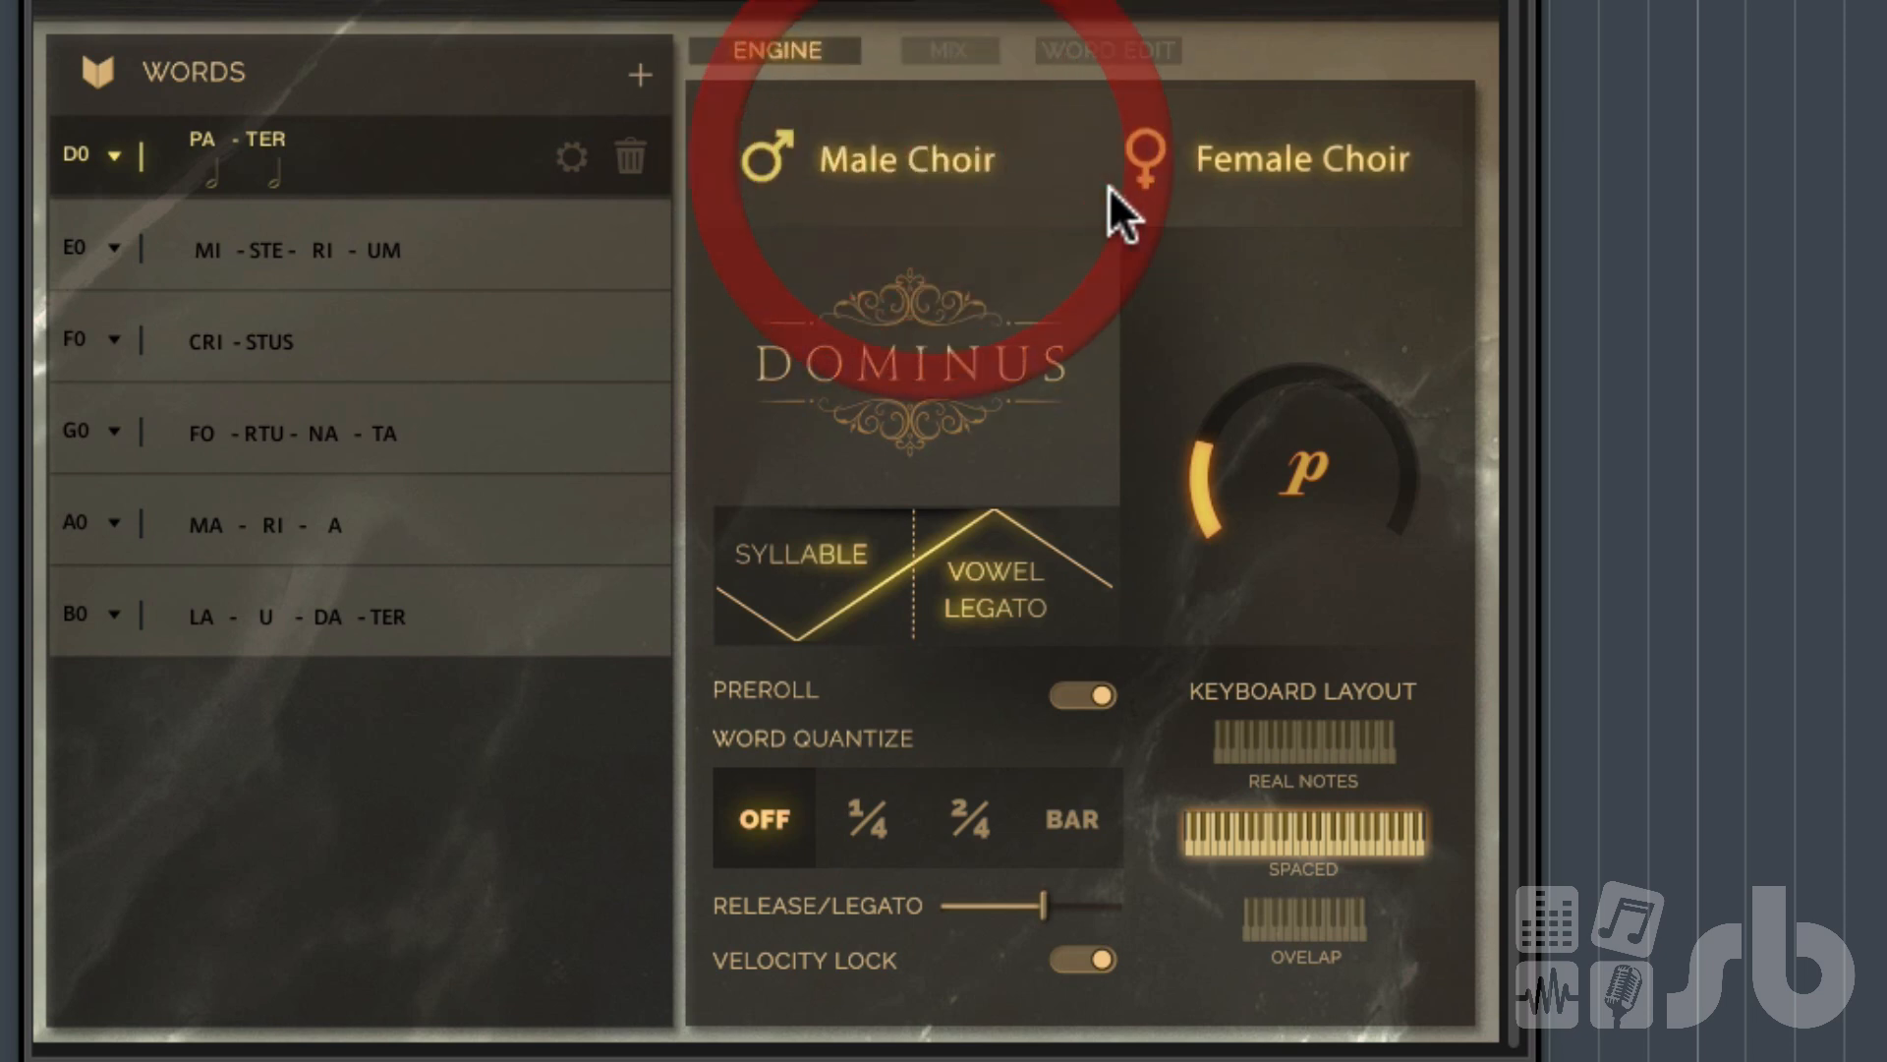
{"action": "left_click", "coordinate": [1195, 174]}
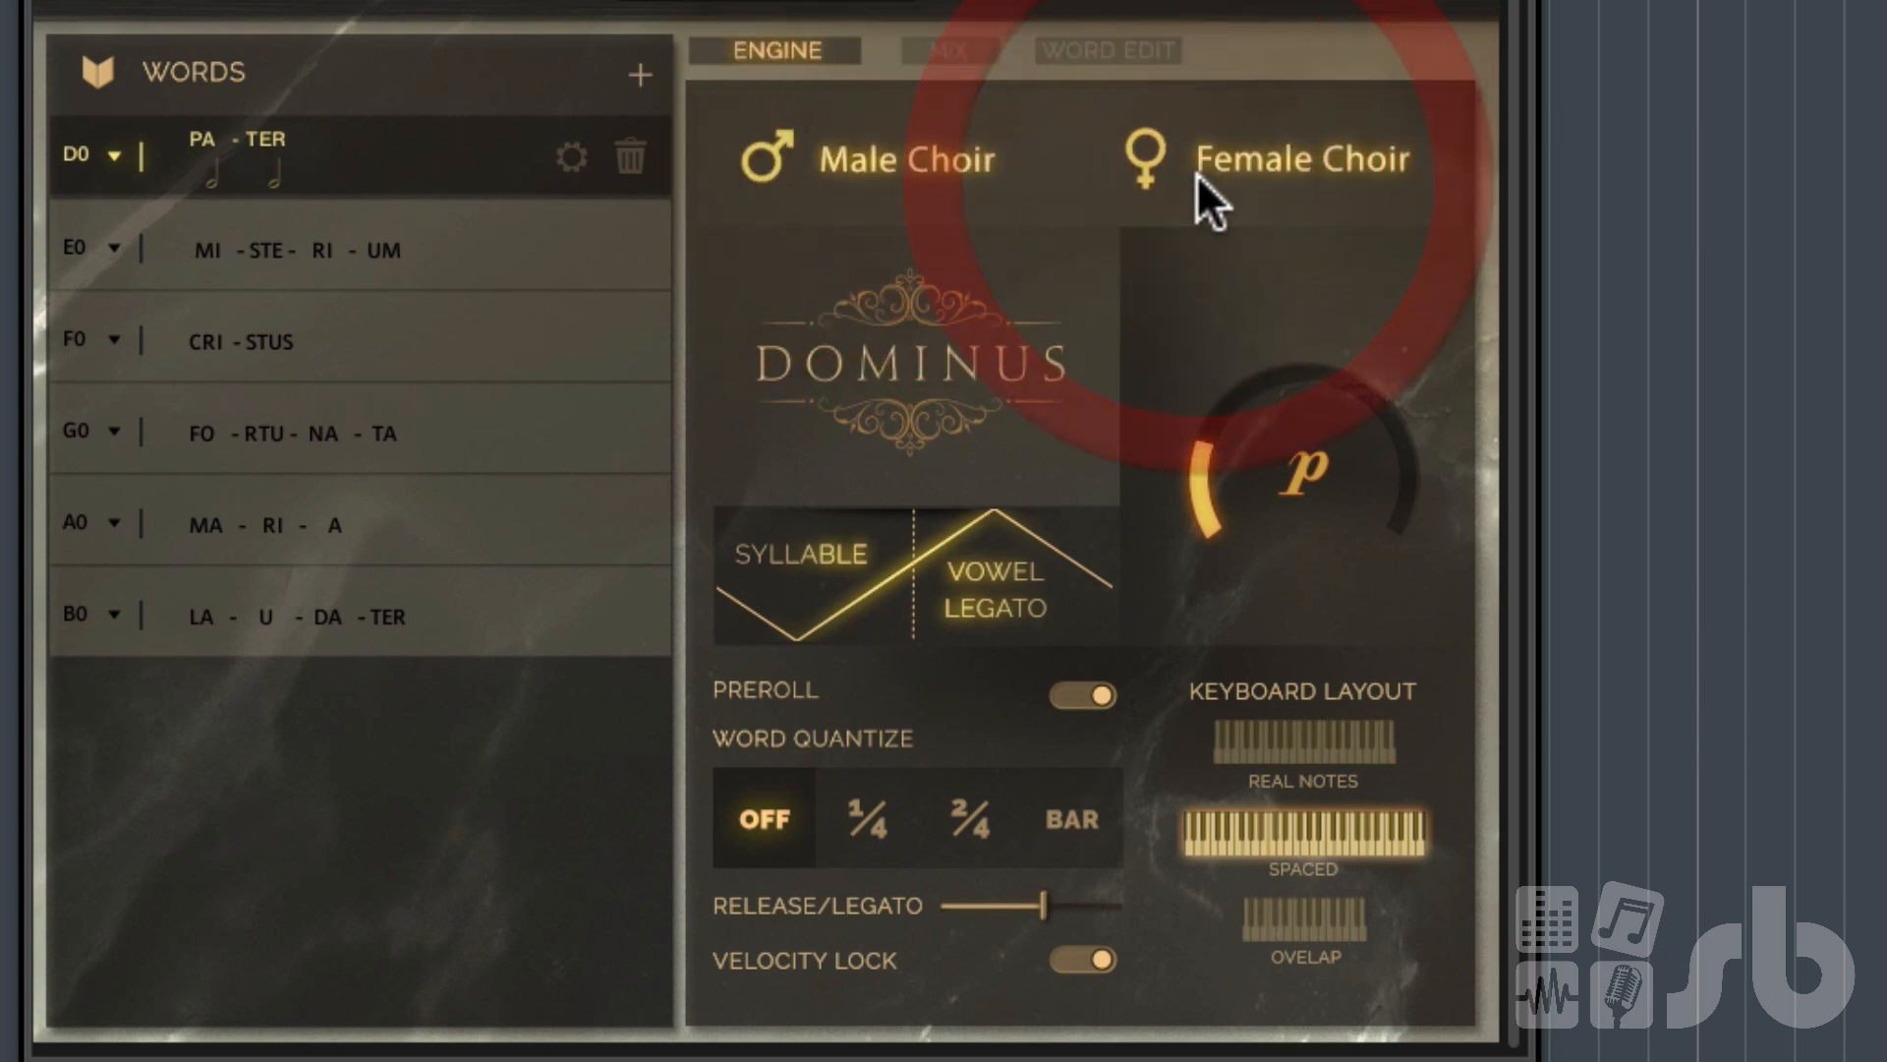
{"action": "left_click", "coordinate": [995, 163]}
{"action": "left_click", "coordinate": [1223, 204]}
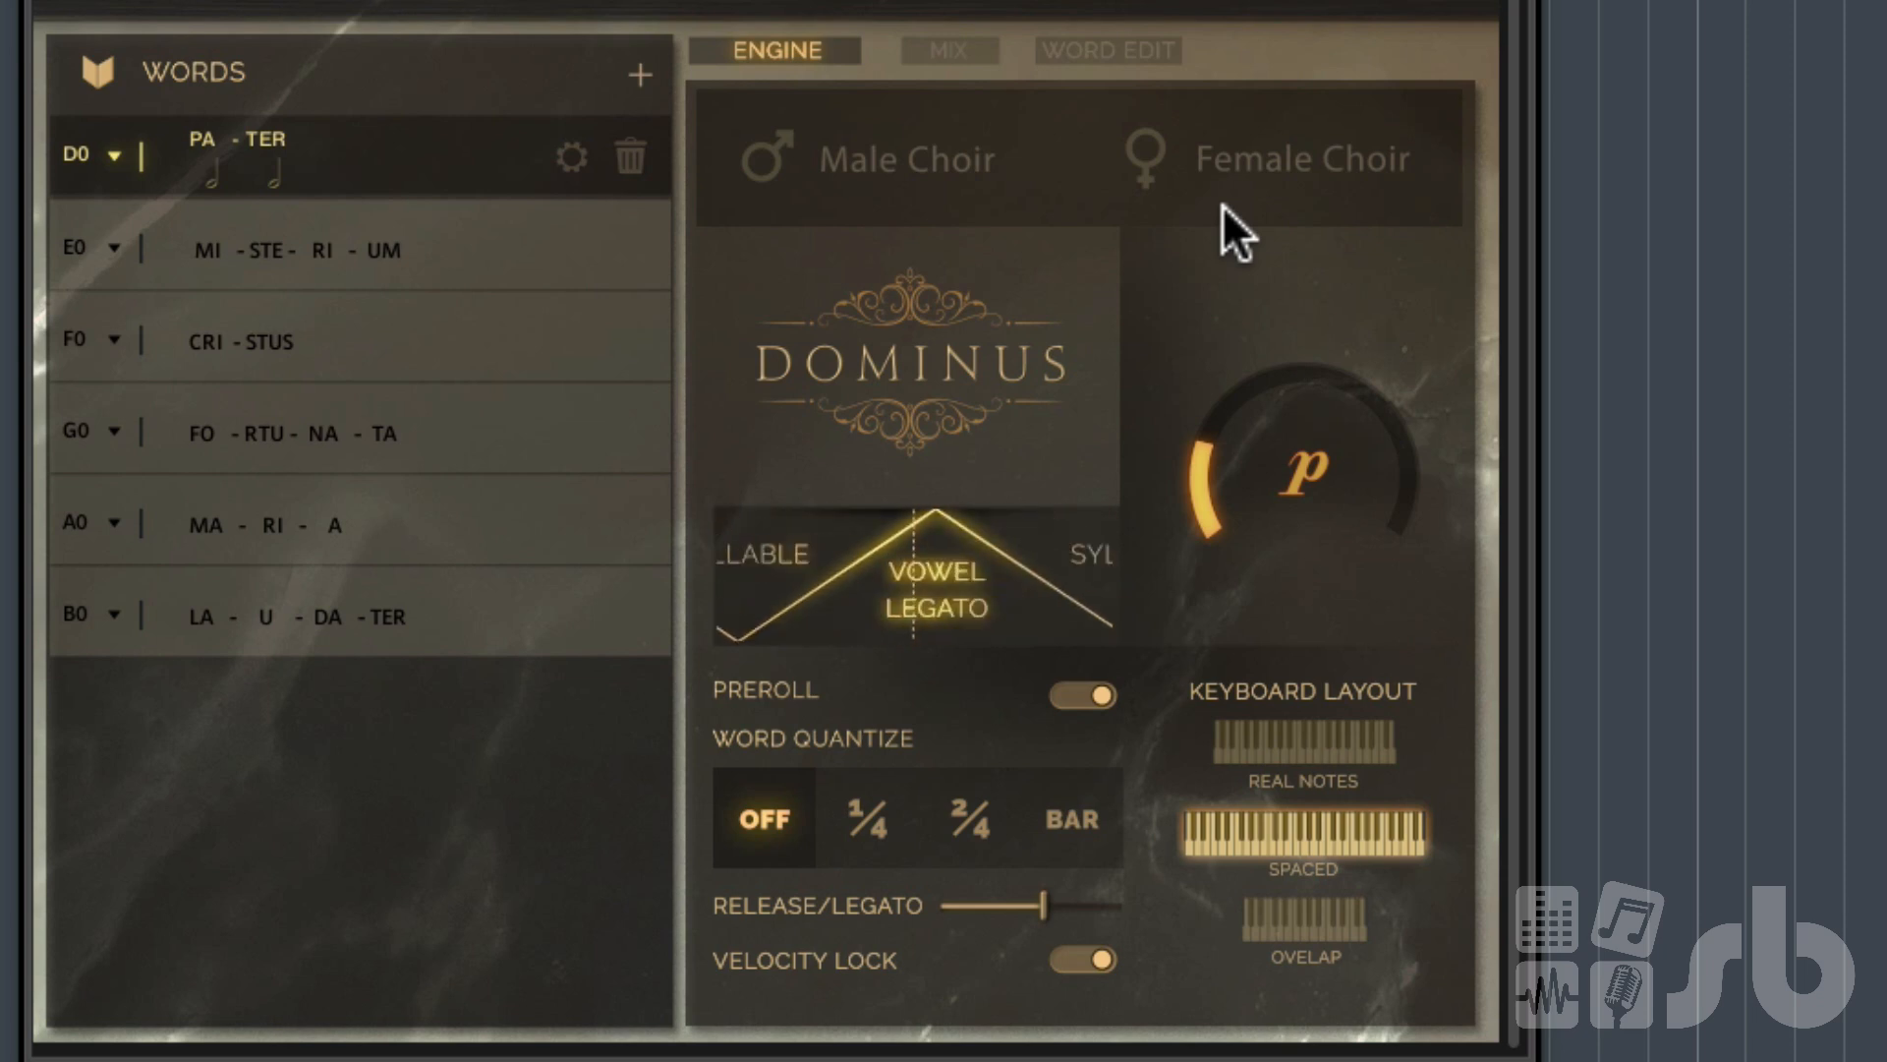
{"action": "left_click", "coordinate": [1021, 147]}
{"action": "left_click", "coordinate": [1170, 152]}
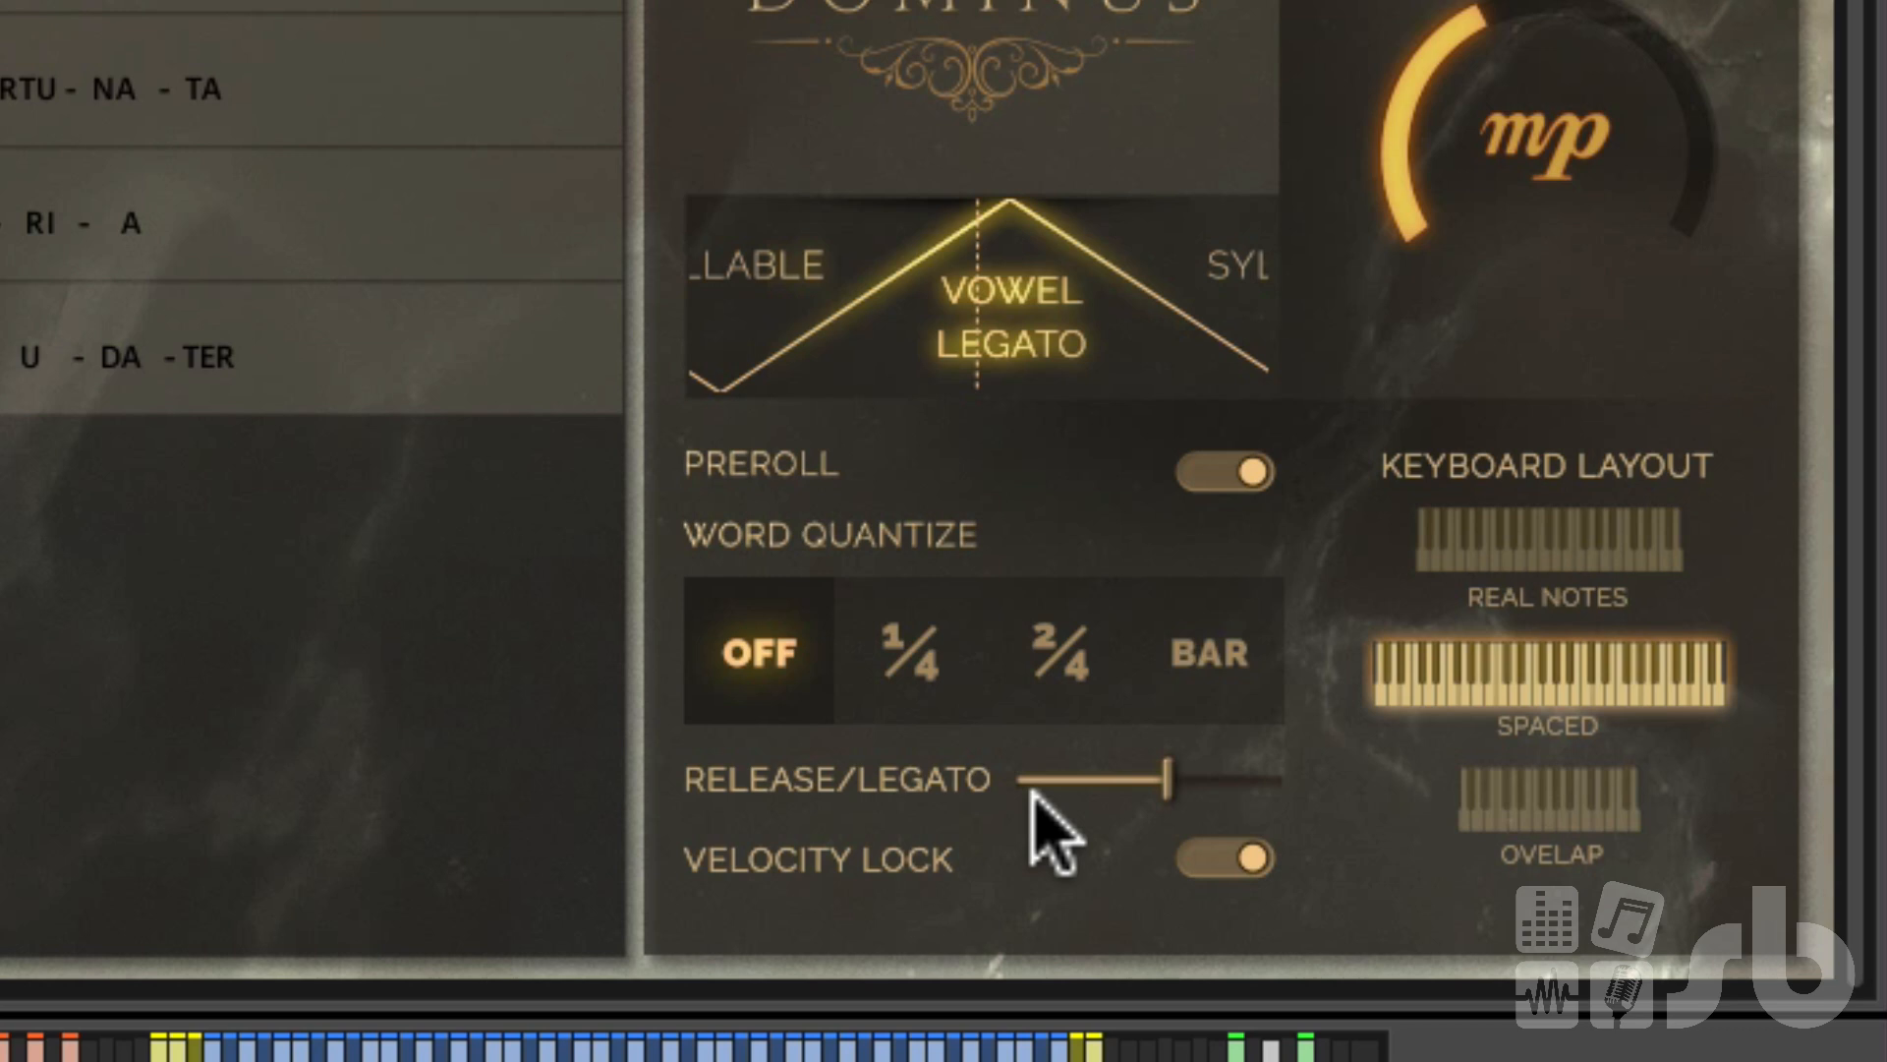
Start learning MIDI CC automation for the Release/Legato slider.
{"action": "right_click", "coordinate": [1140, 792]}
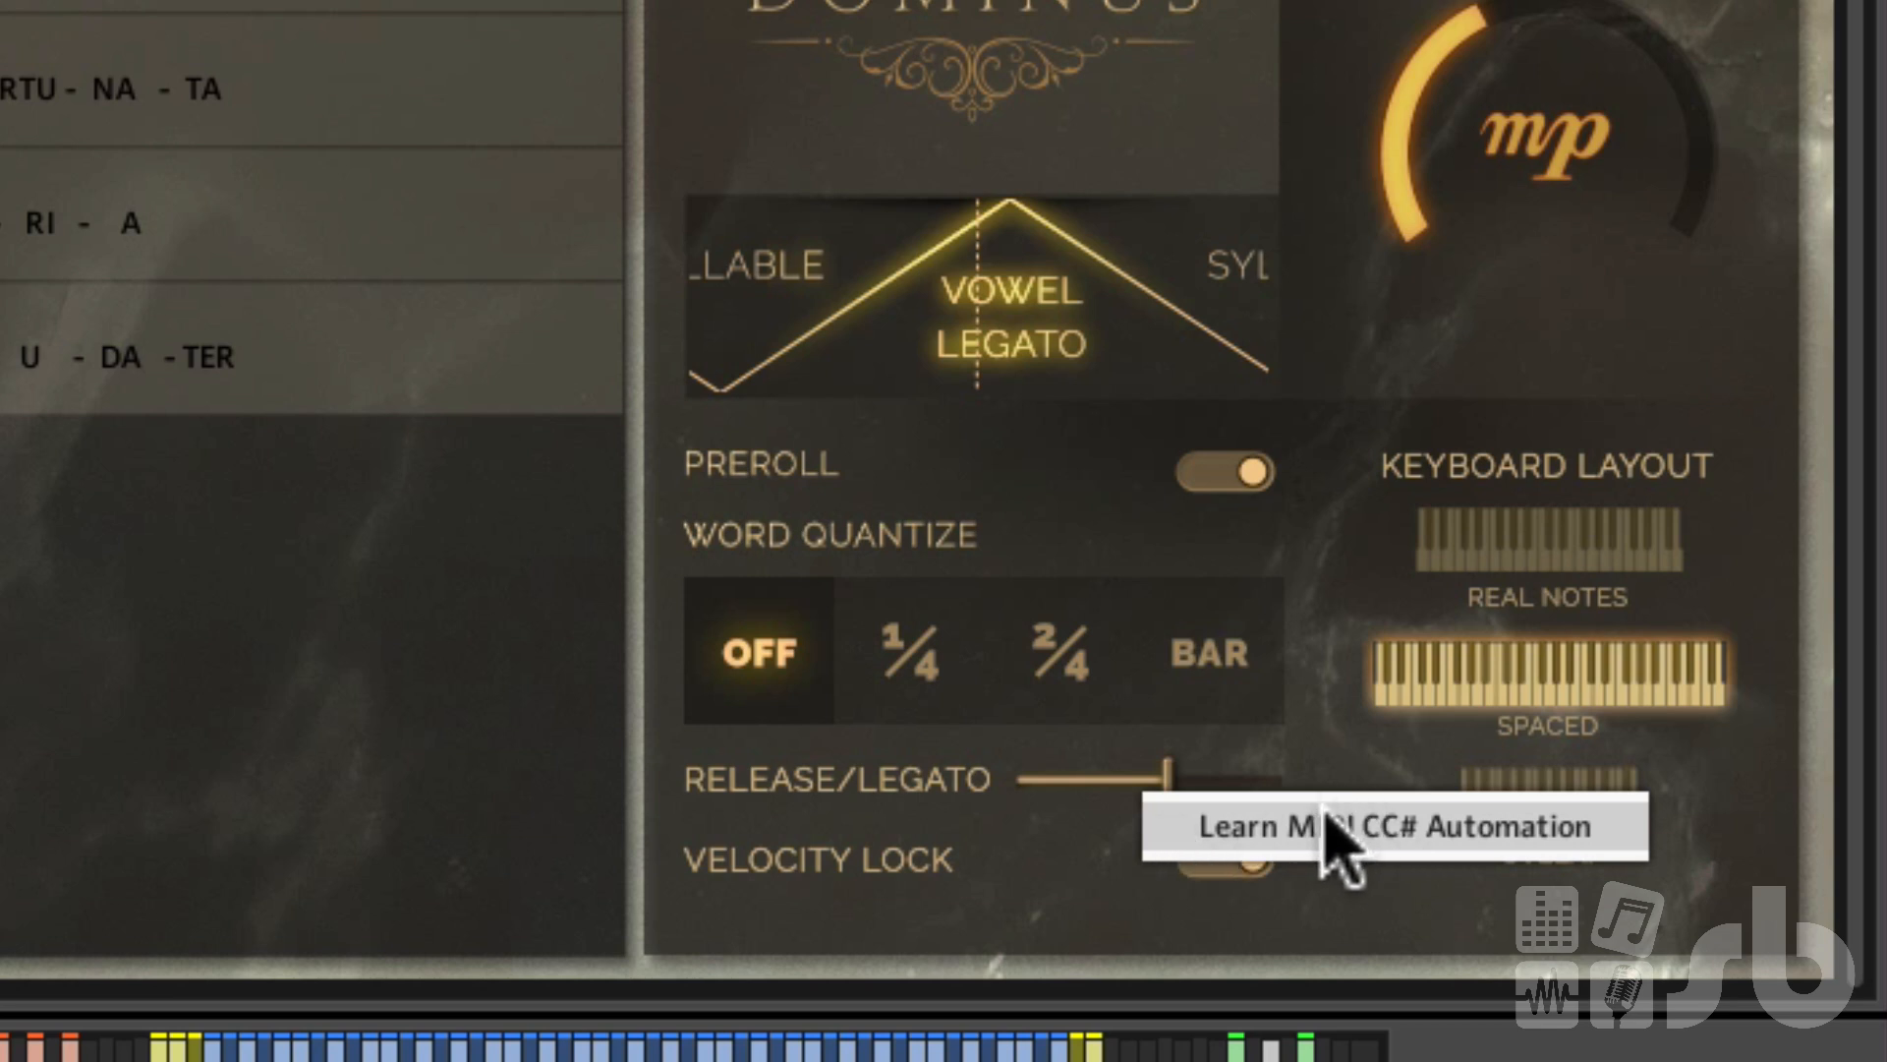
{"action": "left_click", "coordinate": [1324, 816]}
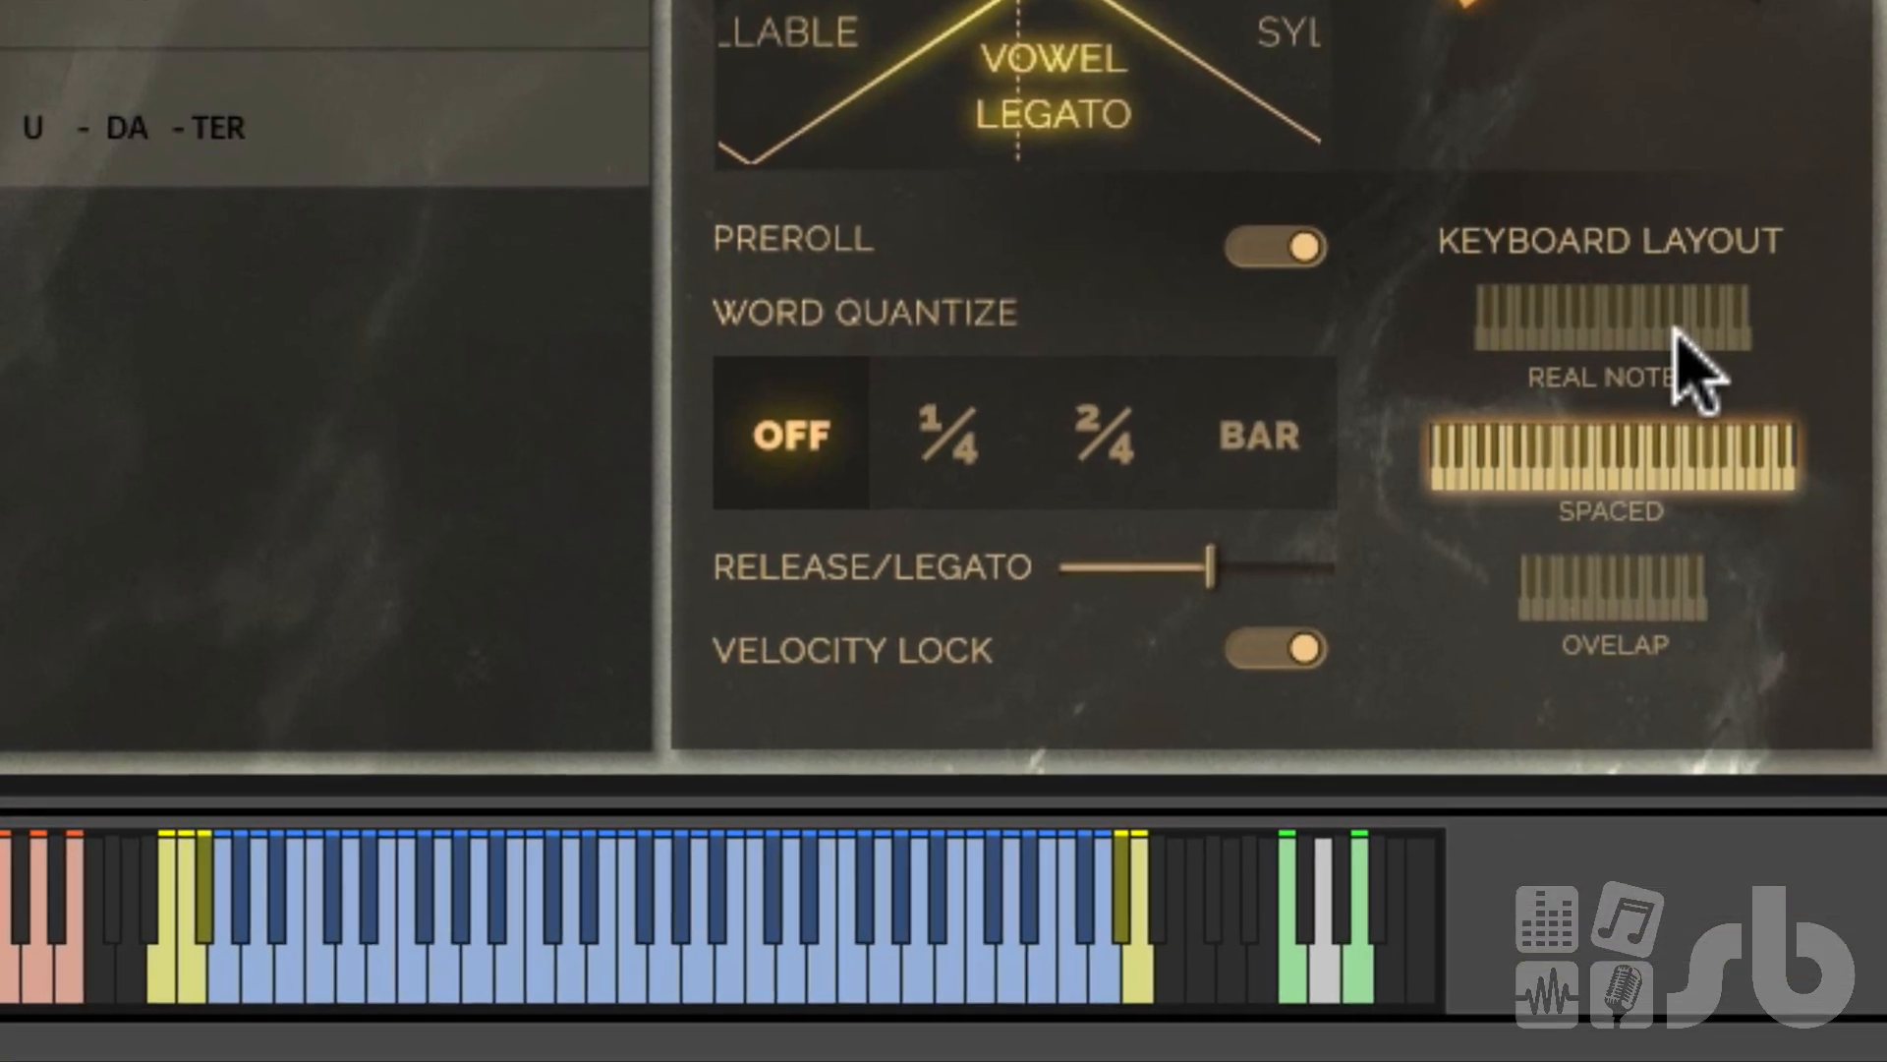
Try the Spaced and Overlap keyboard layouts and set the keyboard layout to Real Notes.
{"action": "left_click", "coordinate": [1610, 552]}
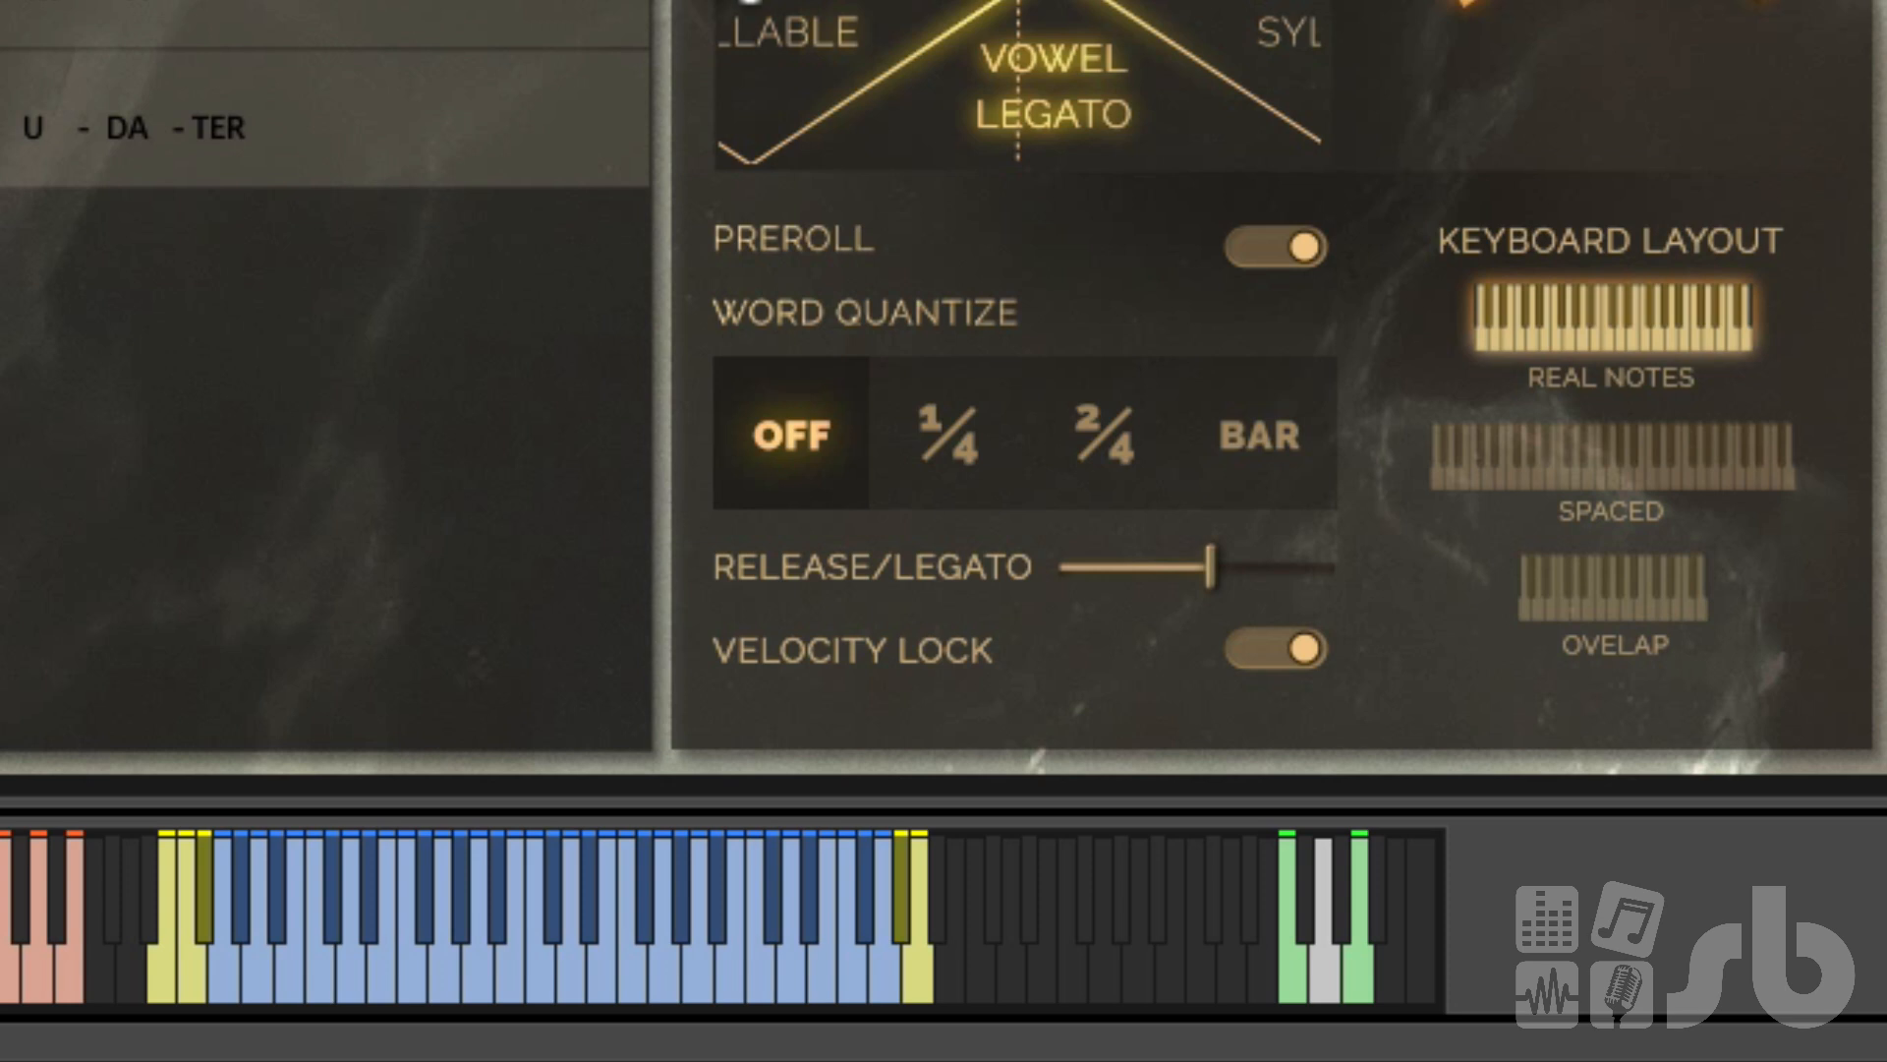
{"action": "left_click", "coordinate": [1619, 467]}
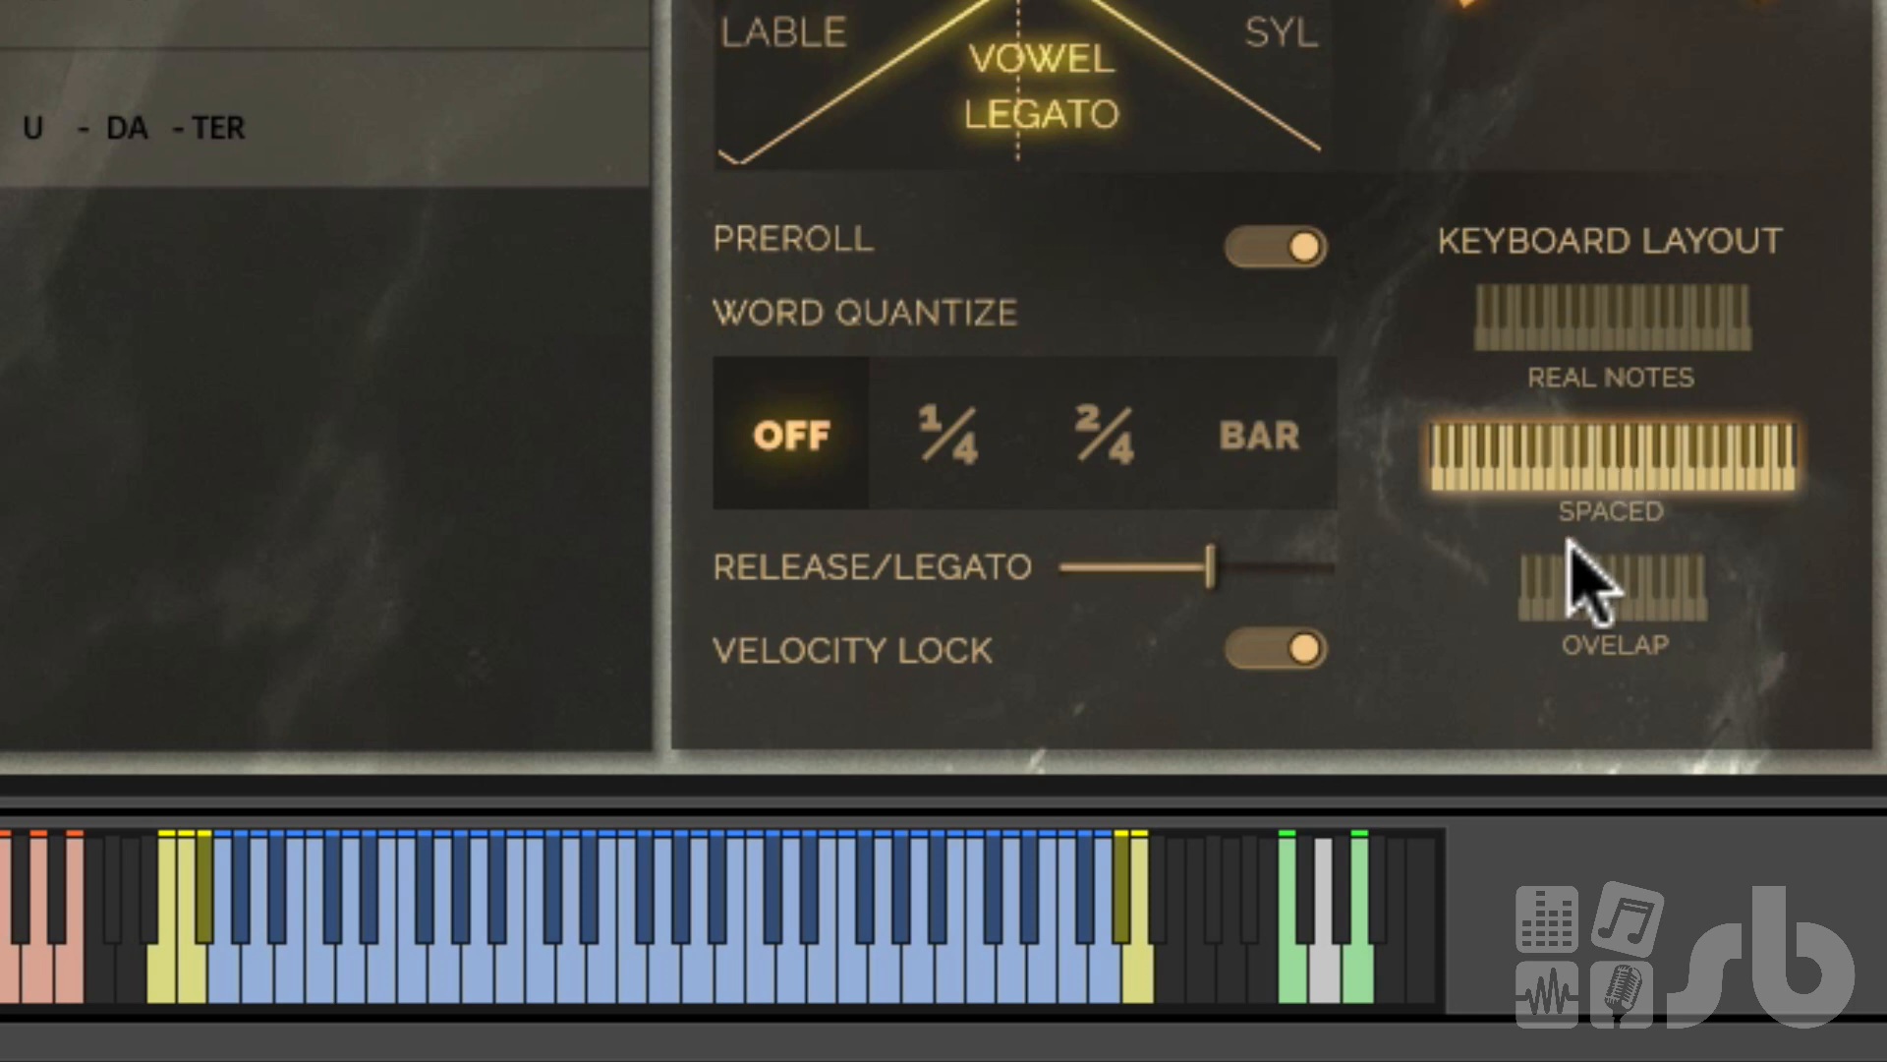
{"action": "left_click", "coordinate": [1658, 617]}
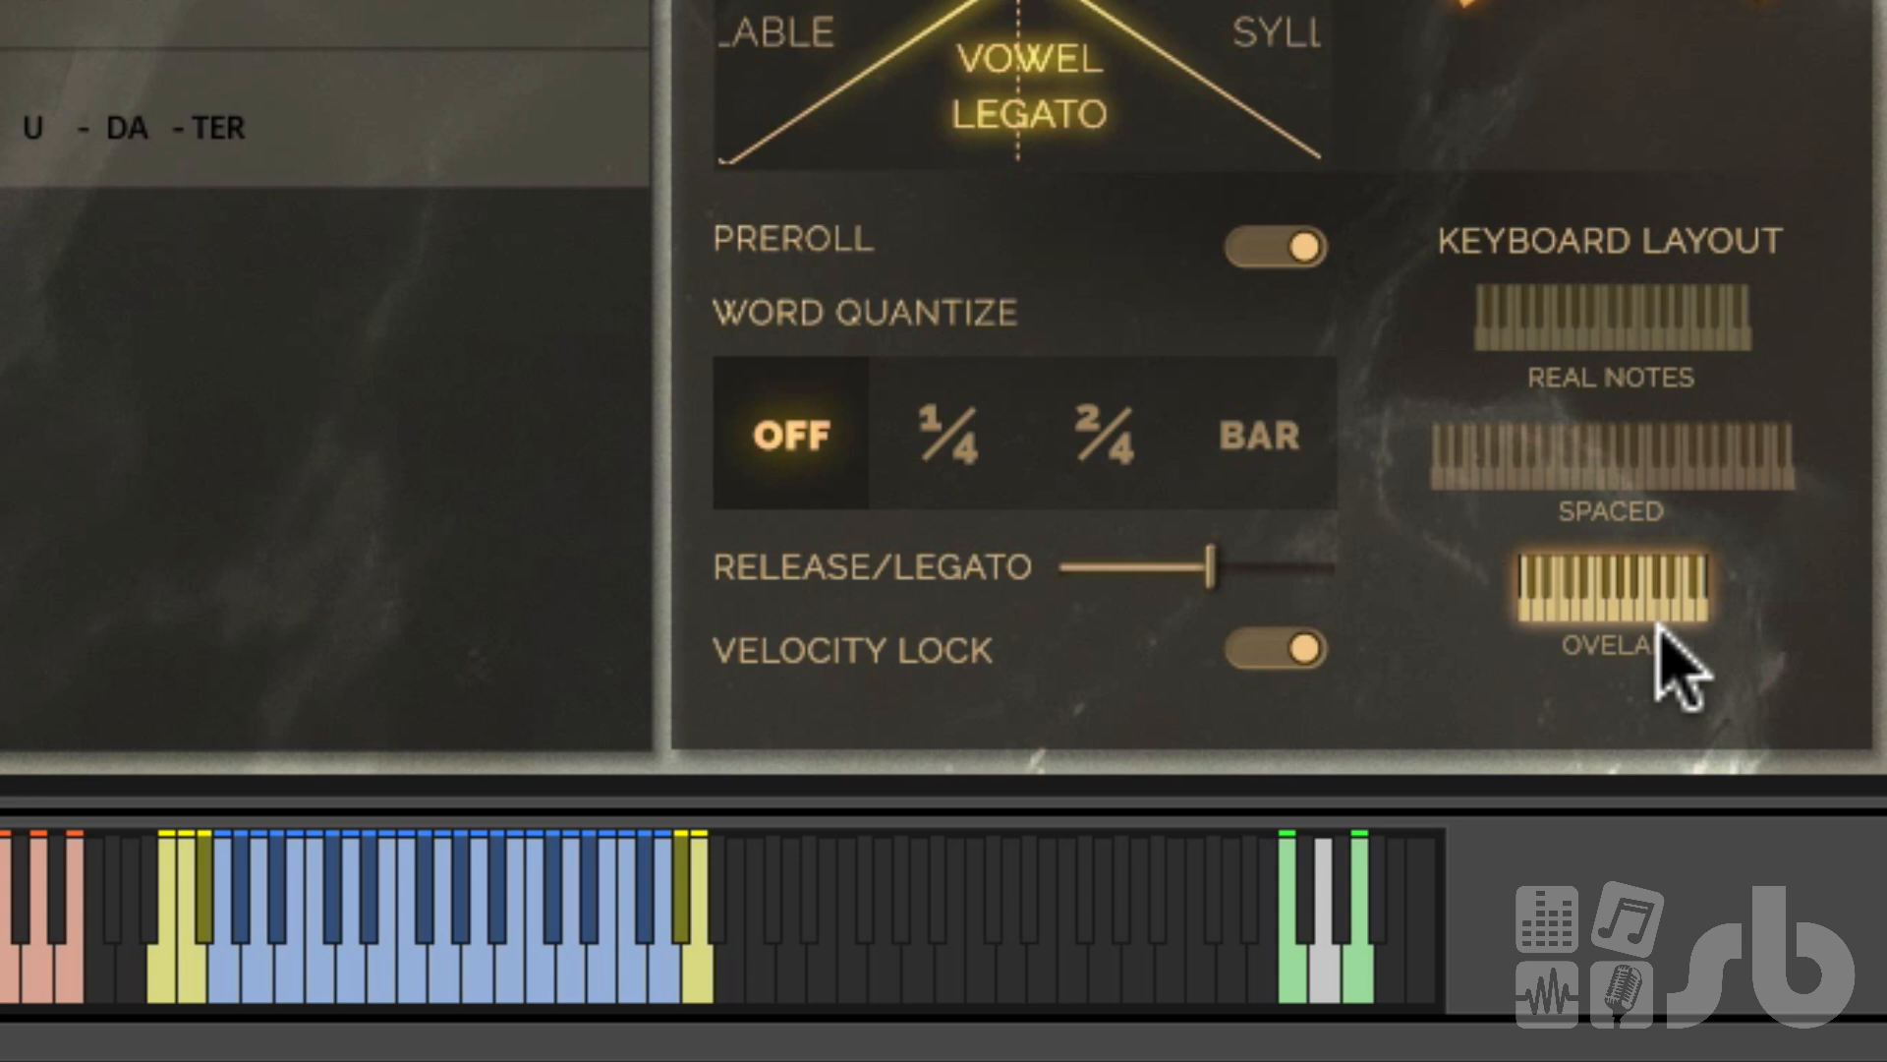
{"action": "left_click", "coordinate": [1604, 433]}
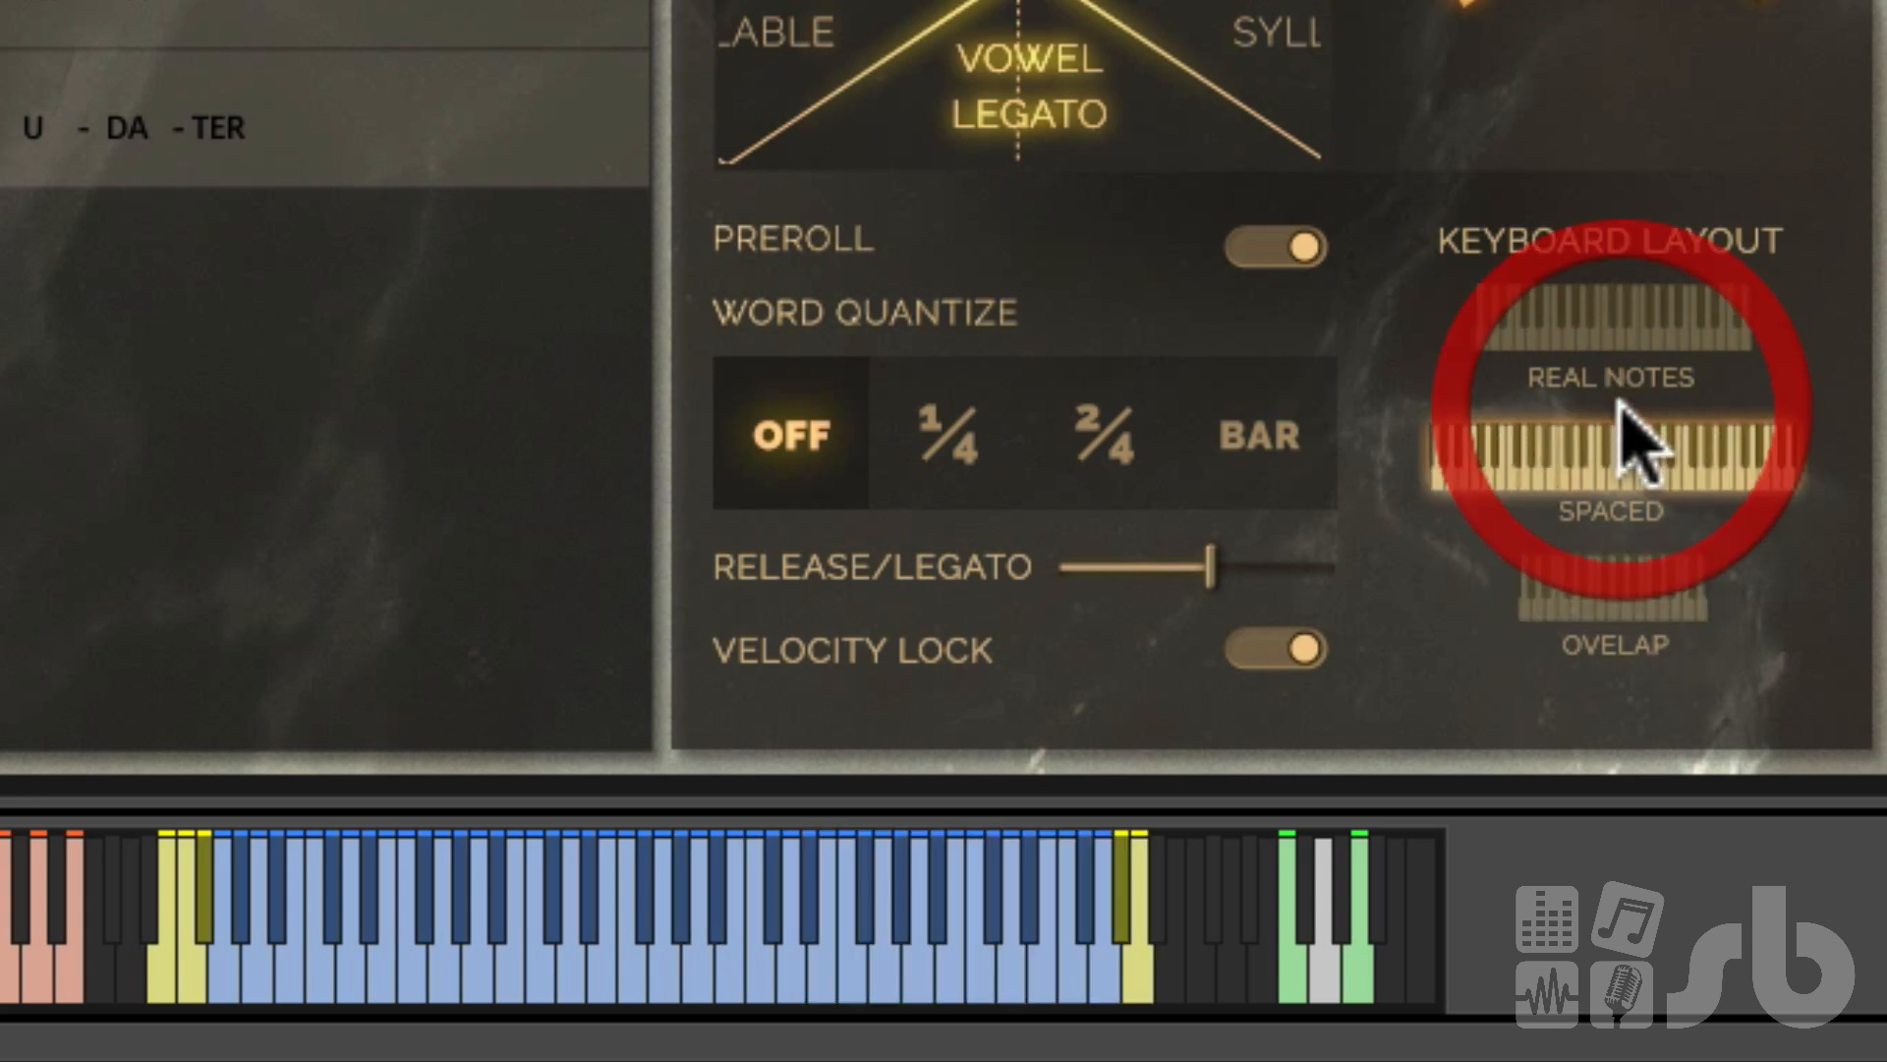
{"action": "left_click", "coordinate": [1615, 600]}
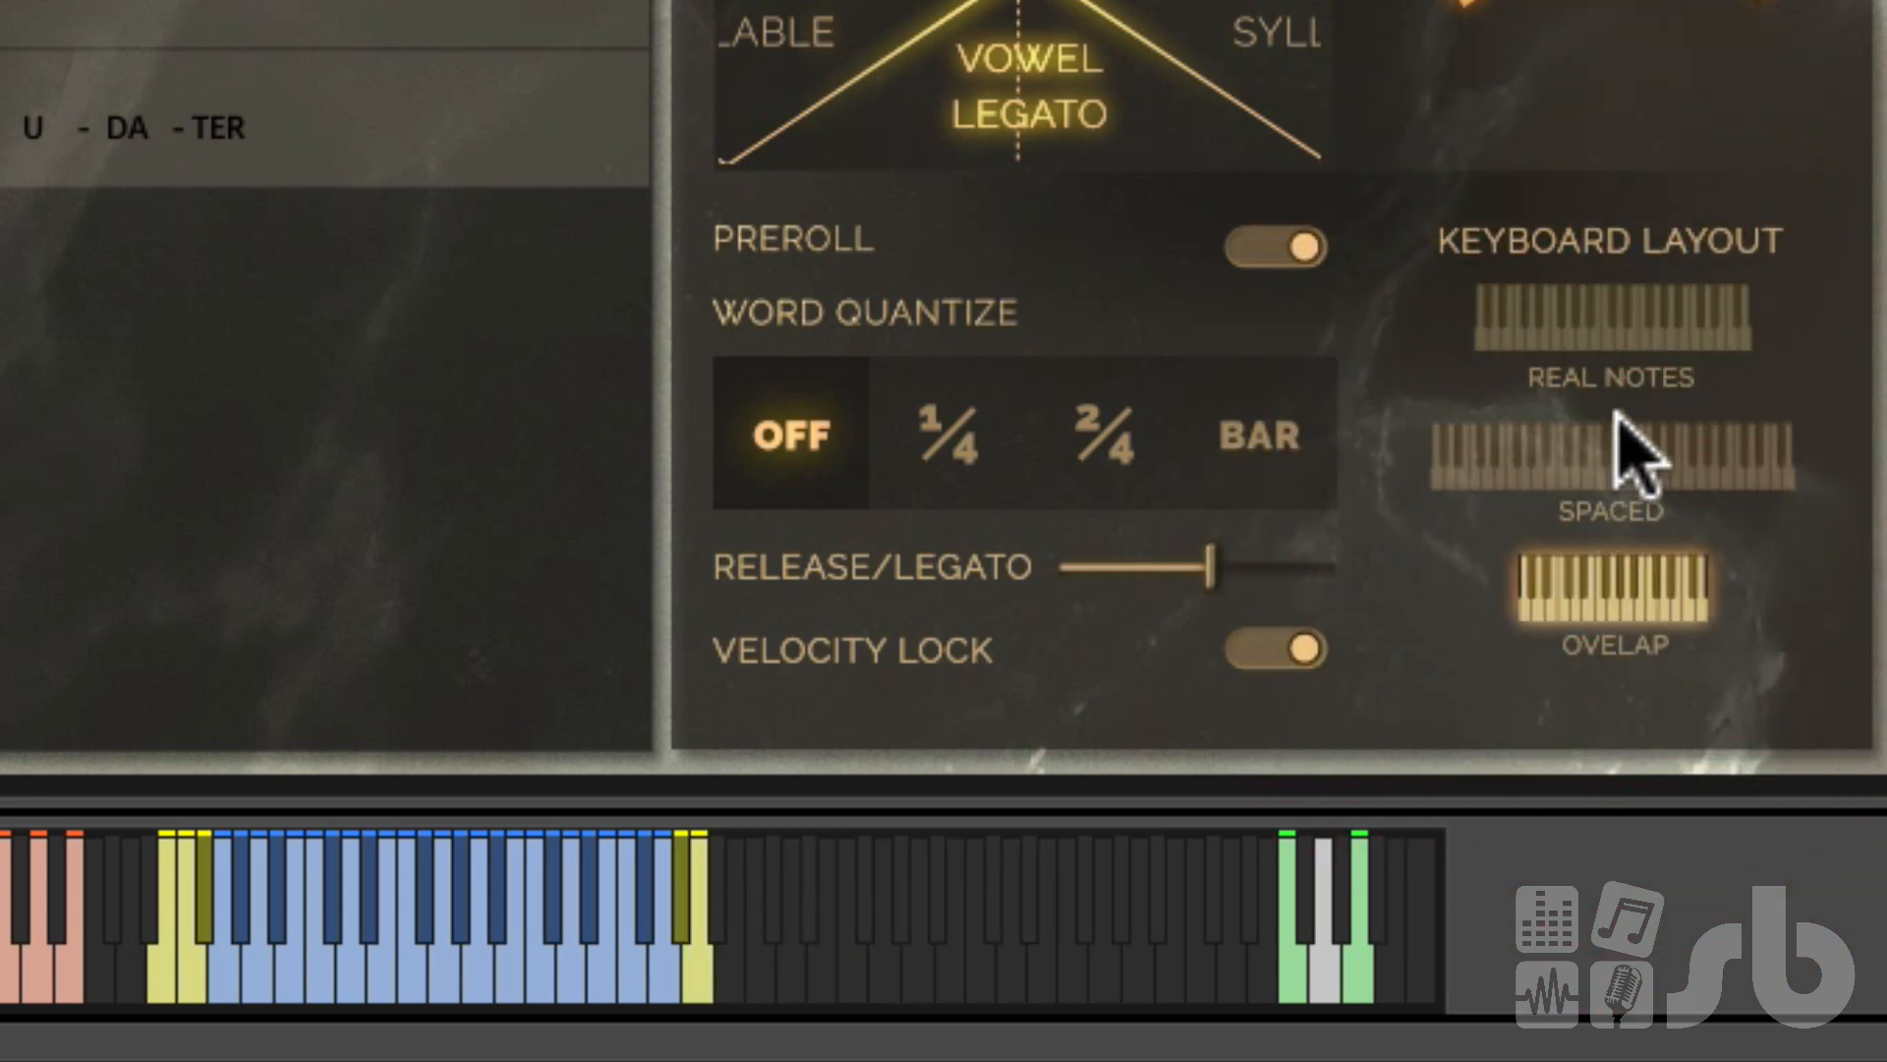
{"action": "left_click", "coordinate": [1650, 355]}
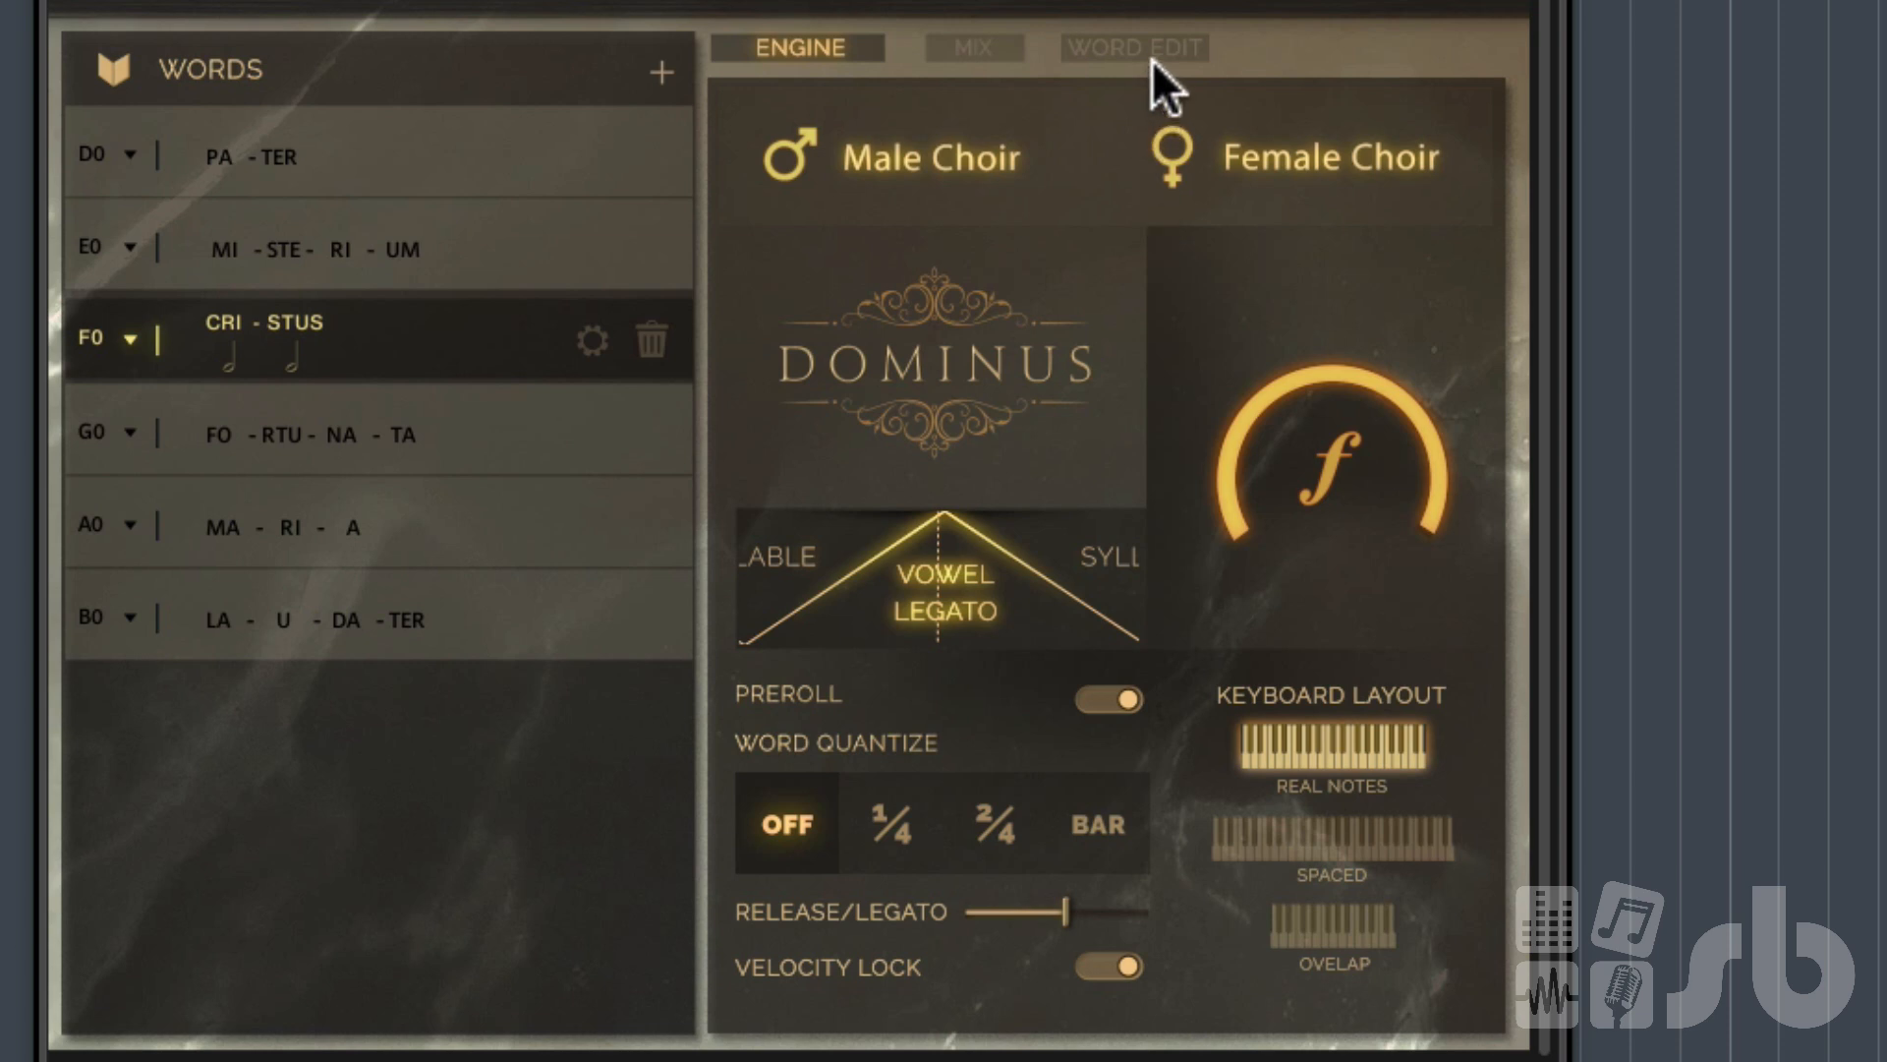
Add an empty word slot to the word list, assign it to key C1 and select it for editing.
{"action": "left_click", "coordinate": [1153, 56]}
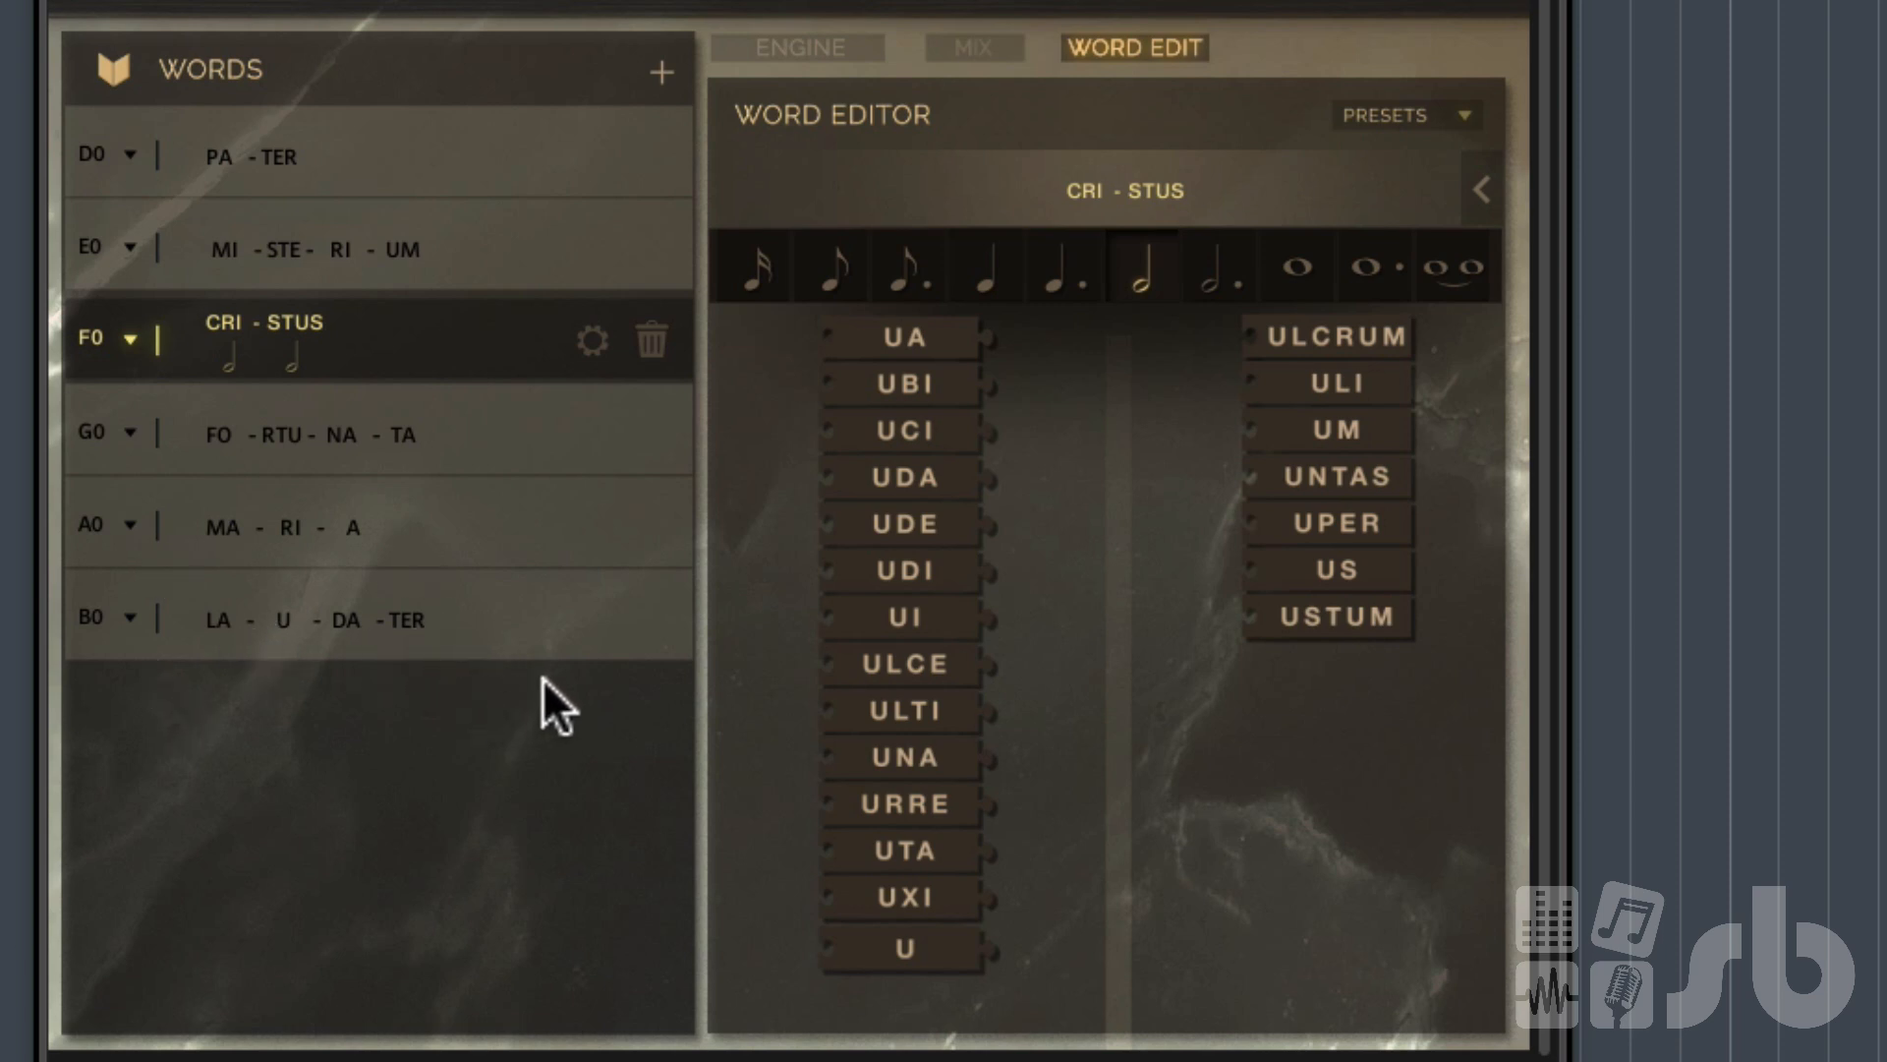
{"action": "left_click", "coordinate": [662, 76]}
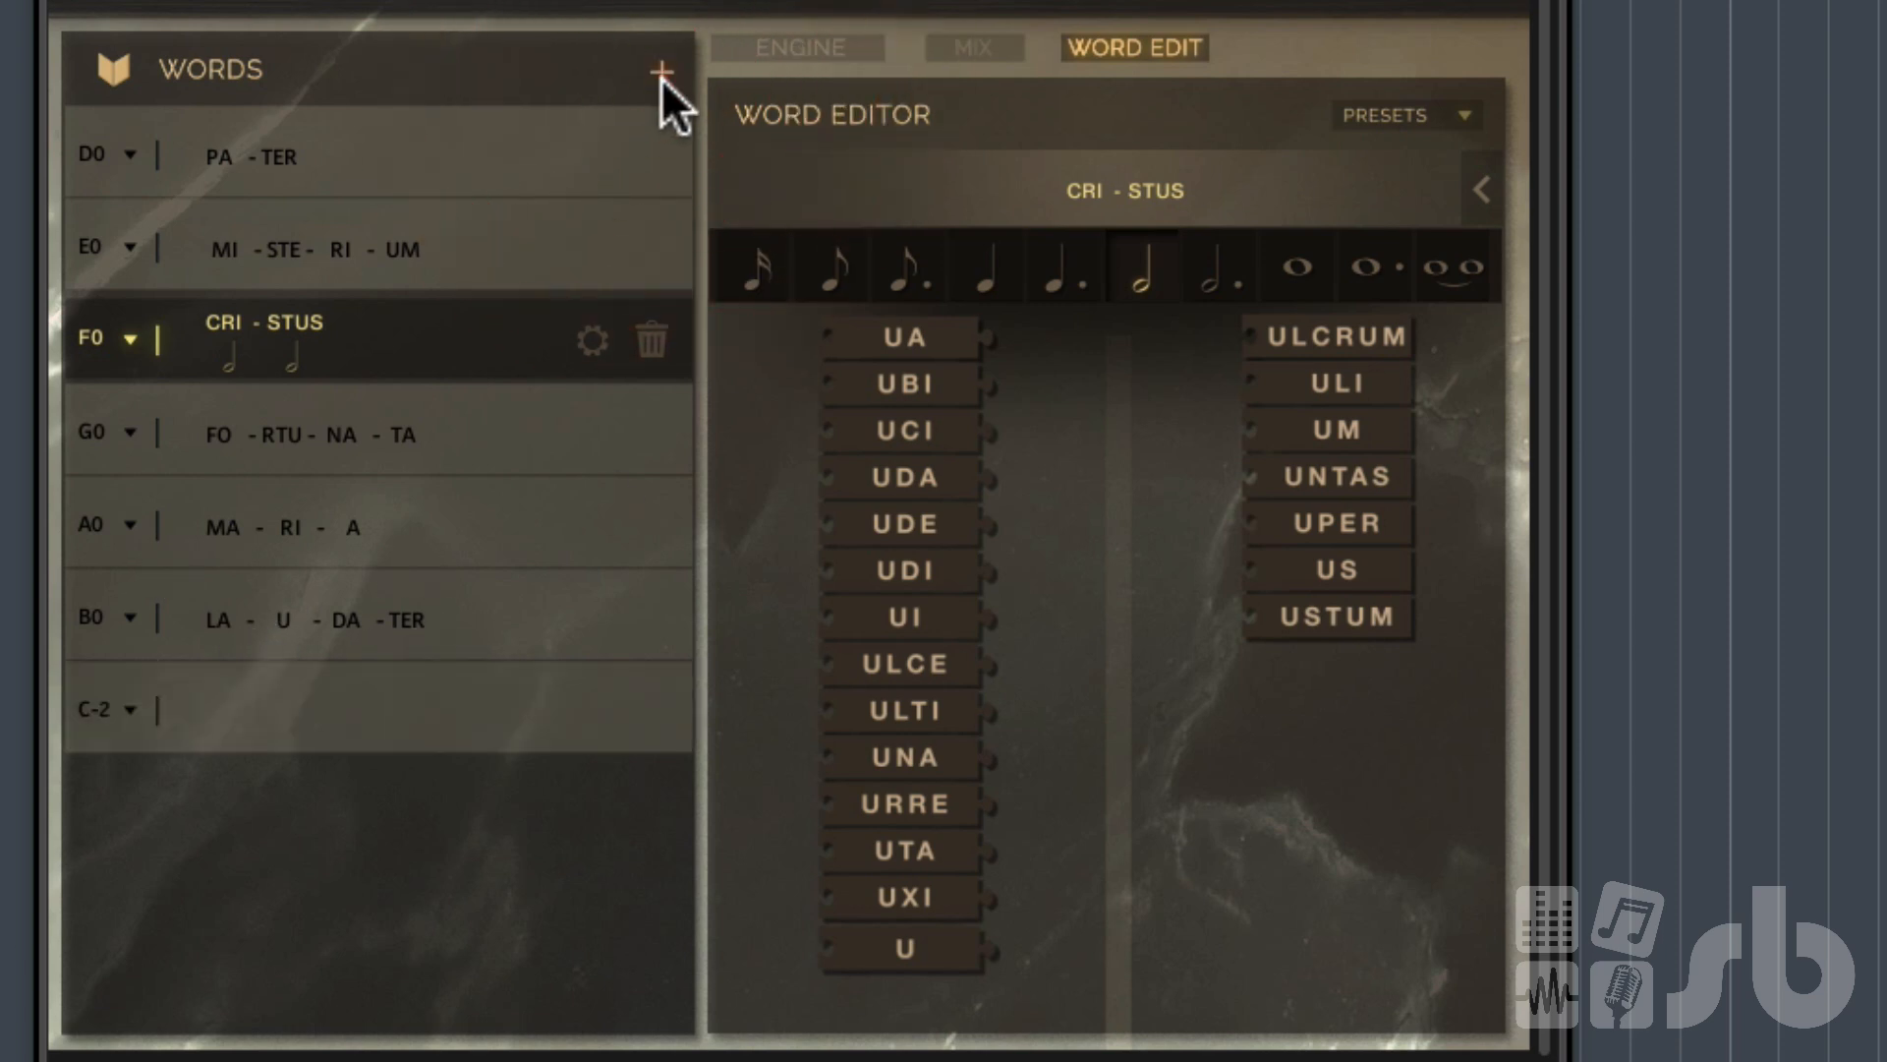
{"action": "left_click", "coordinate": [126, 712]}
{"action": "left_click", "coordinate": [234, 704]}
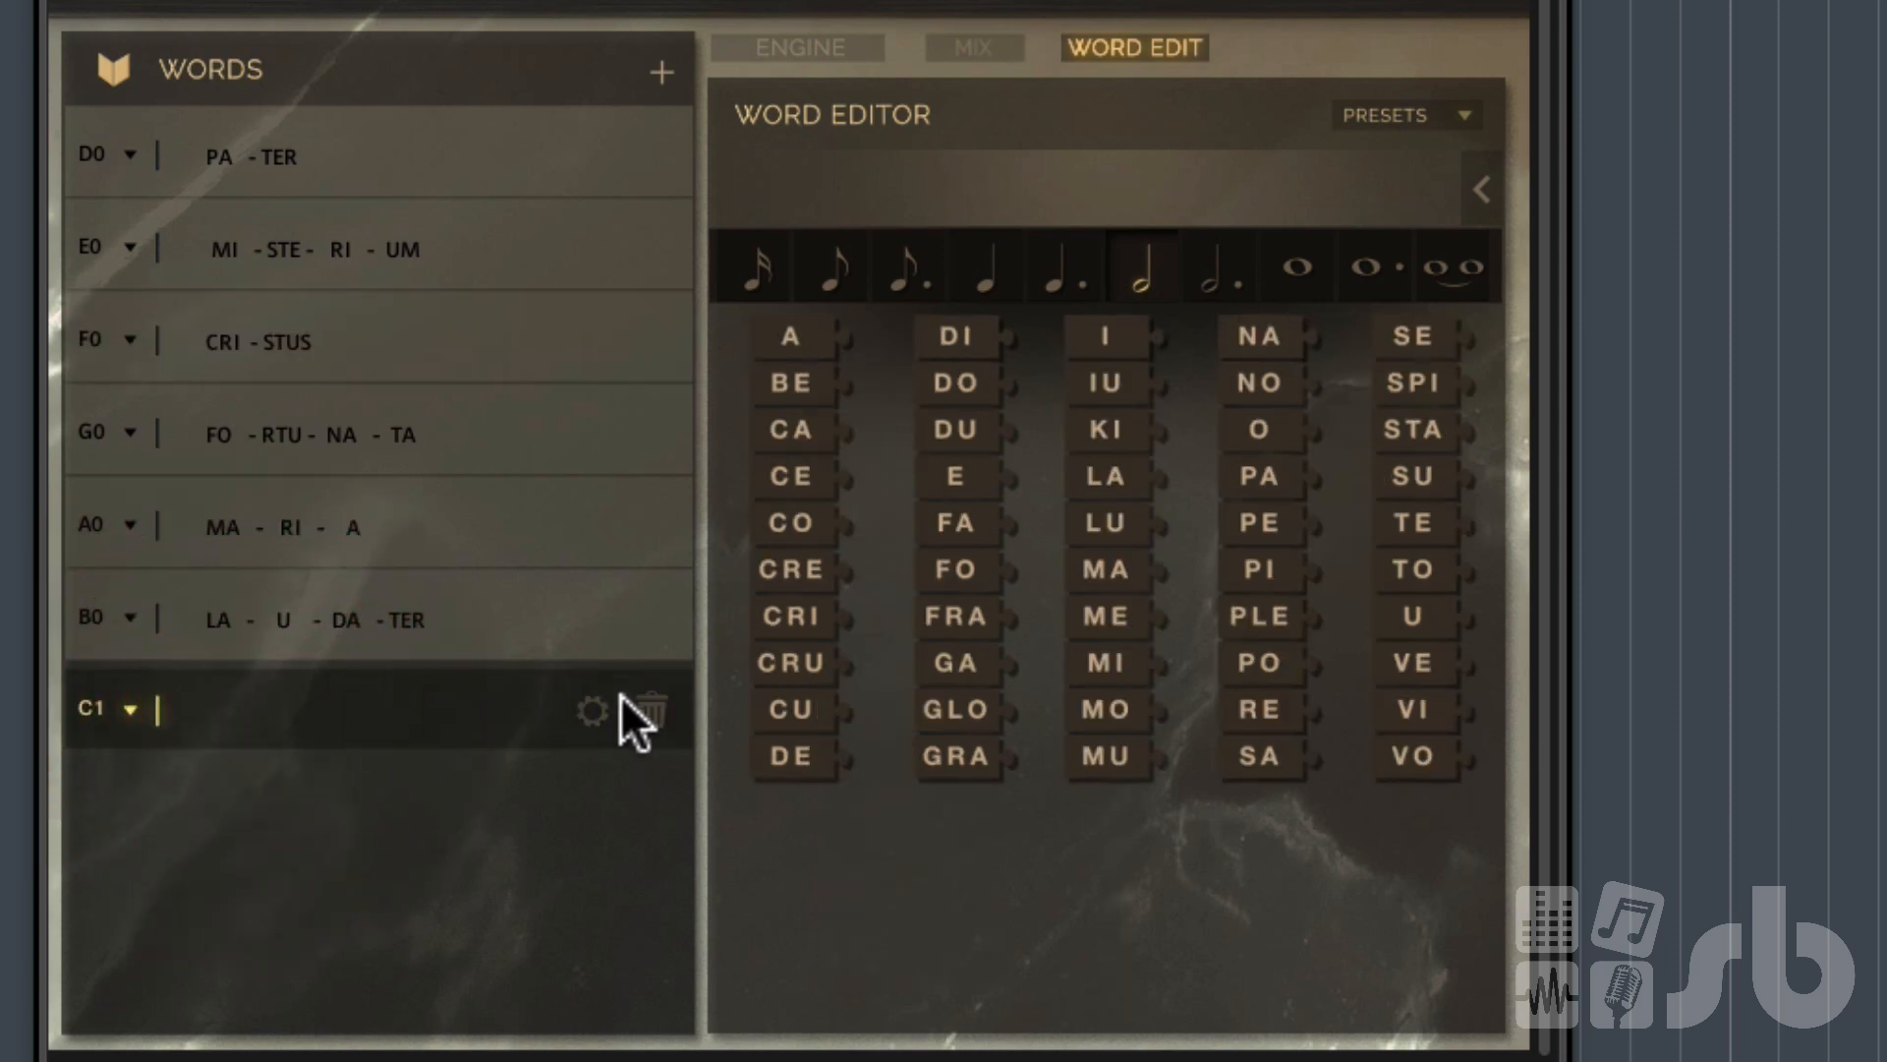
Switch back and forth between the Engine page and the word editor of the empty C1 slot.
{"action": "left_click", "coordinate": [794, 51]}
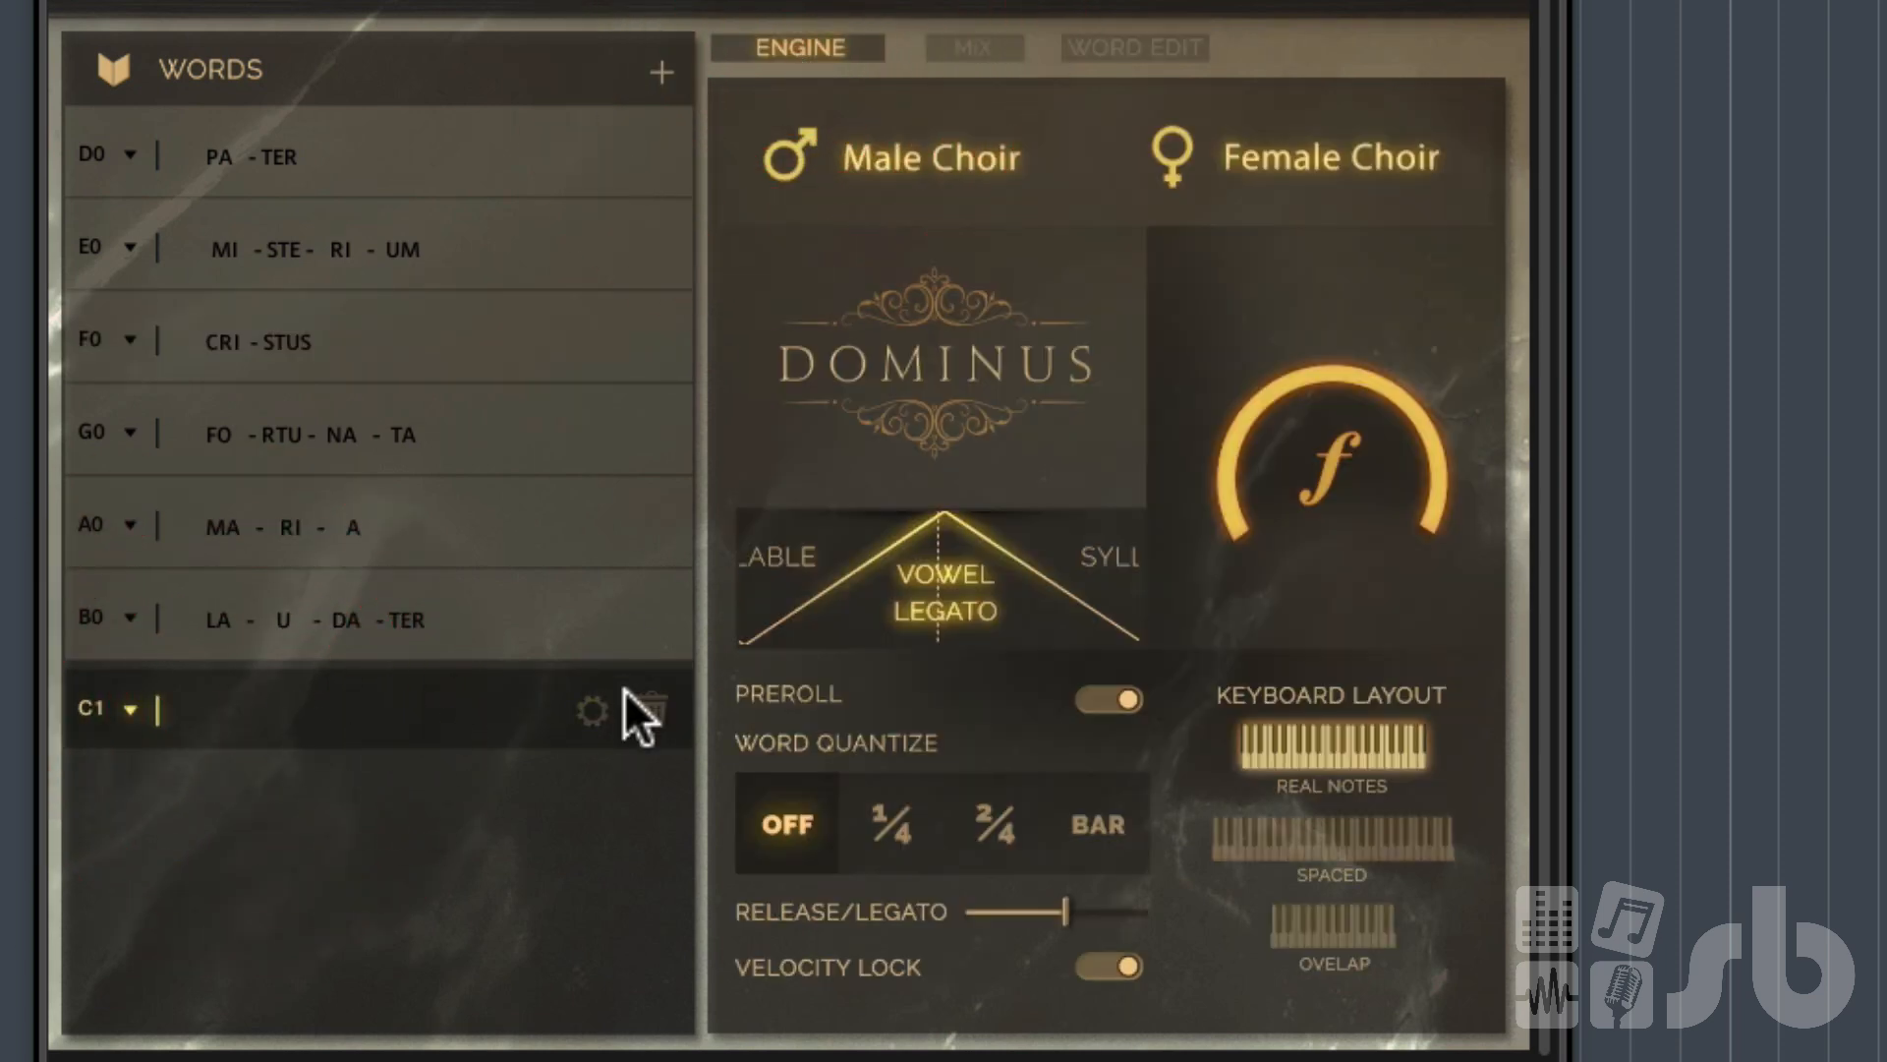
{"action": "left_click", "coordinate": [591, 722]}
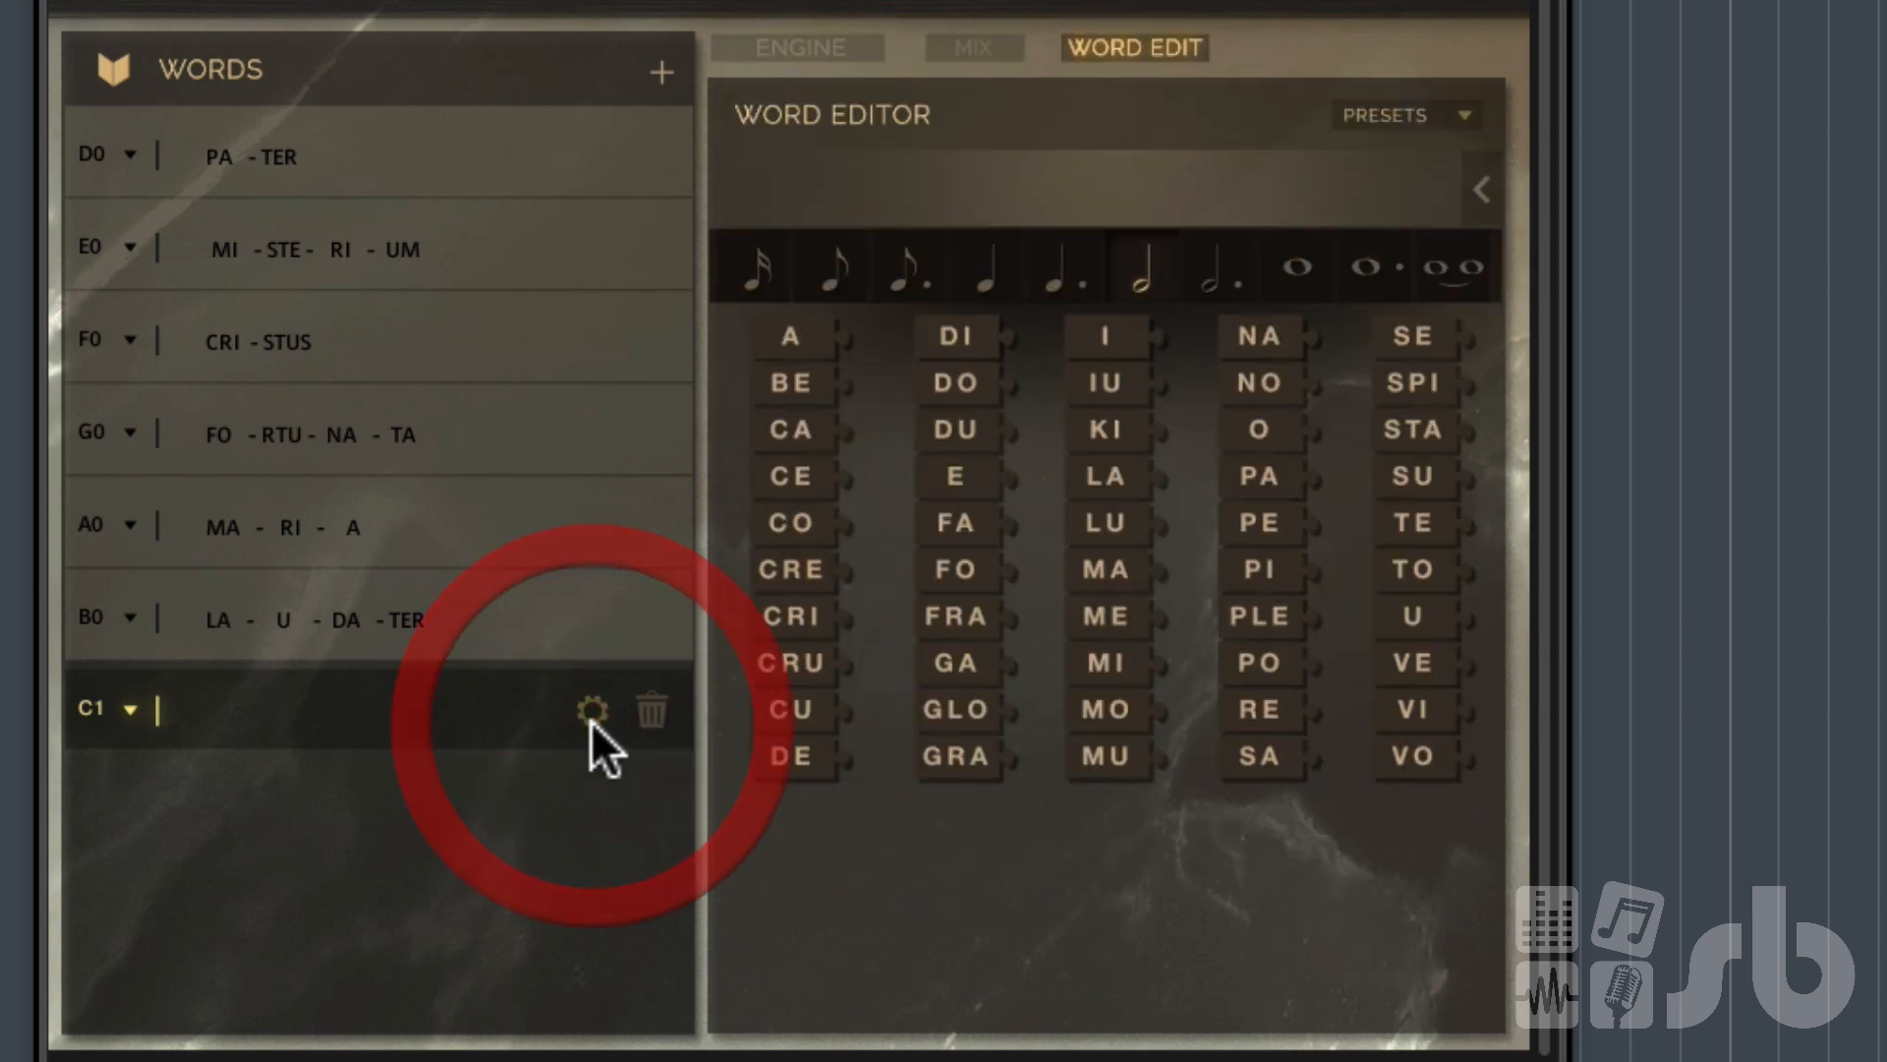
{"action": "left_click", "coordinate": [831, 54]}
{"action": "left_click", "coordinate": [1076, 39]}
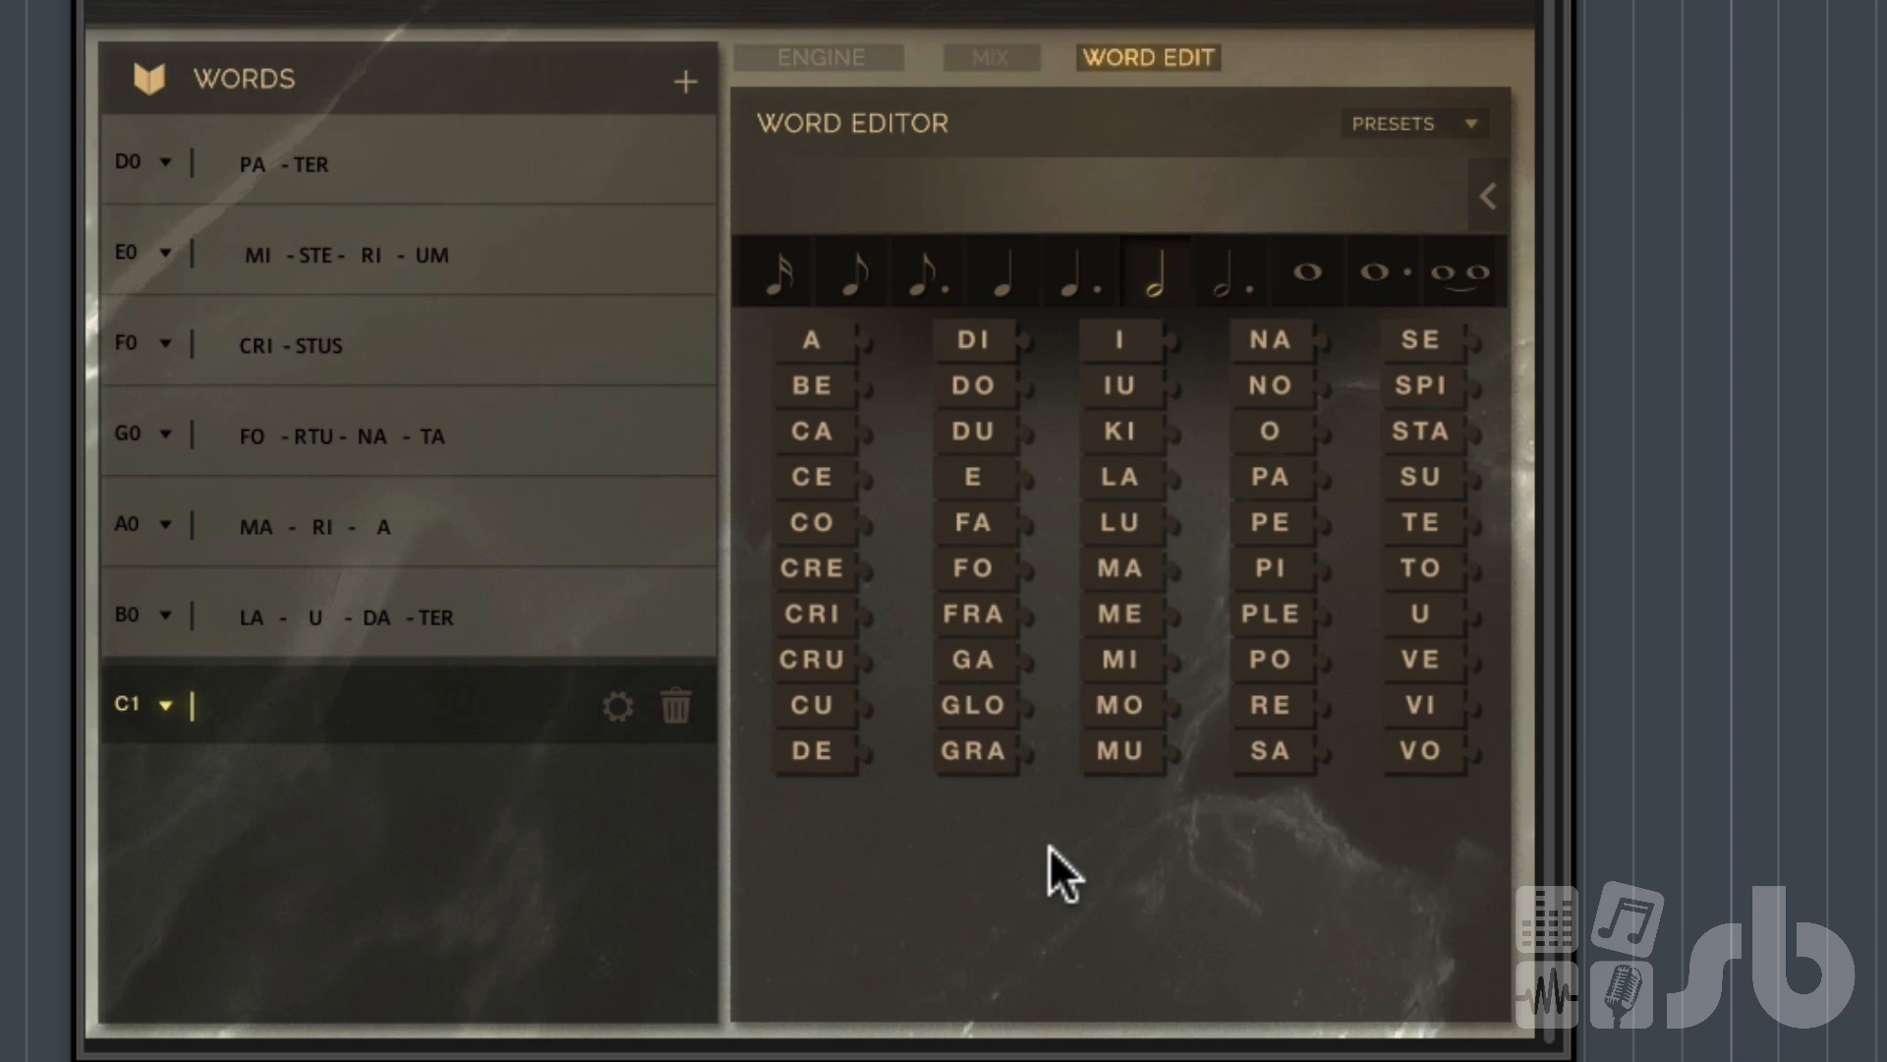
Build the four-syllable word GRA-GNI-TA-BAT in the C1 slot from the blocks GRA, AGNI, ITA and ABAT.
{"action": "left_click", "coordinate": [975, 753]}
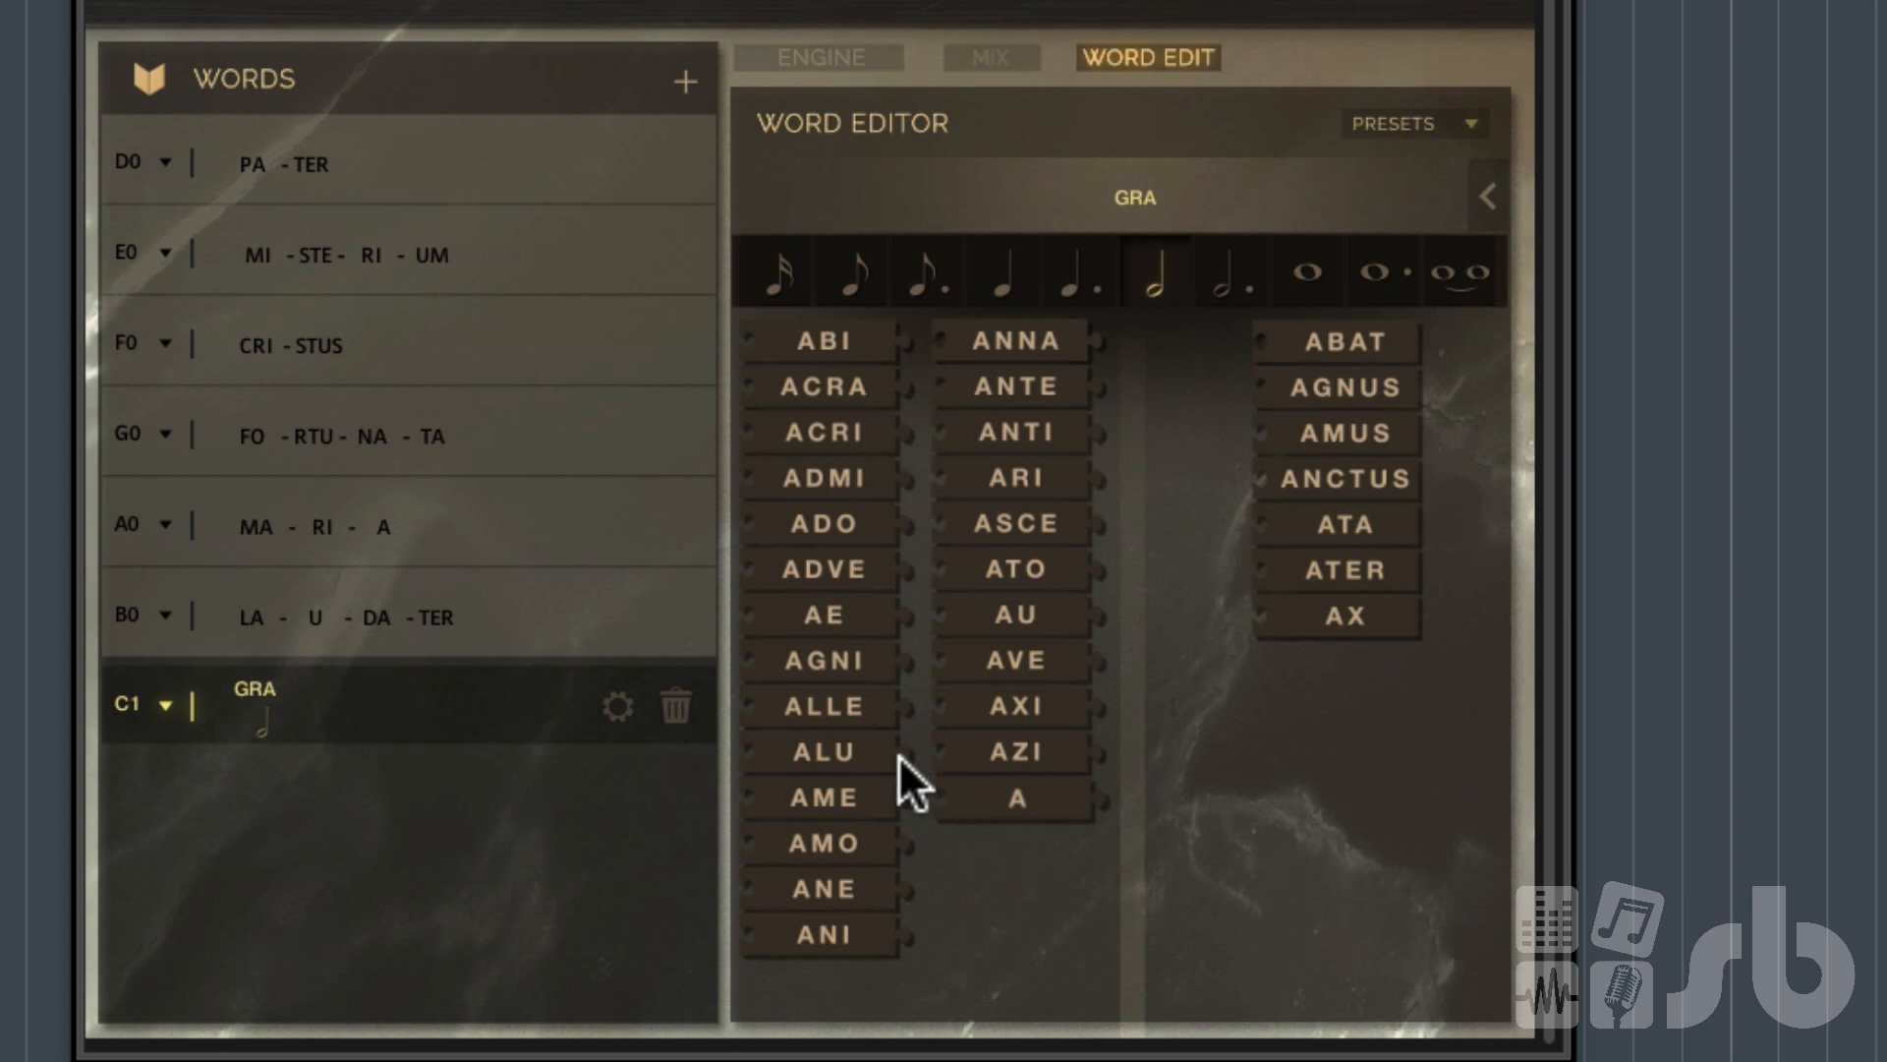
{"action": "left_click", "coordinate": [840, 663]}
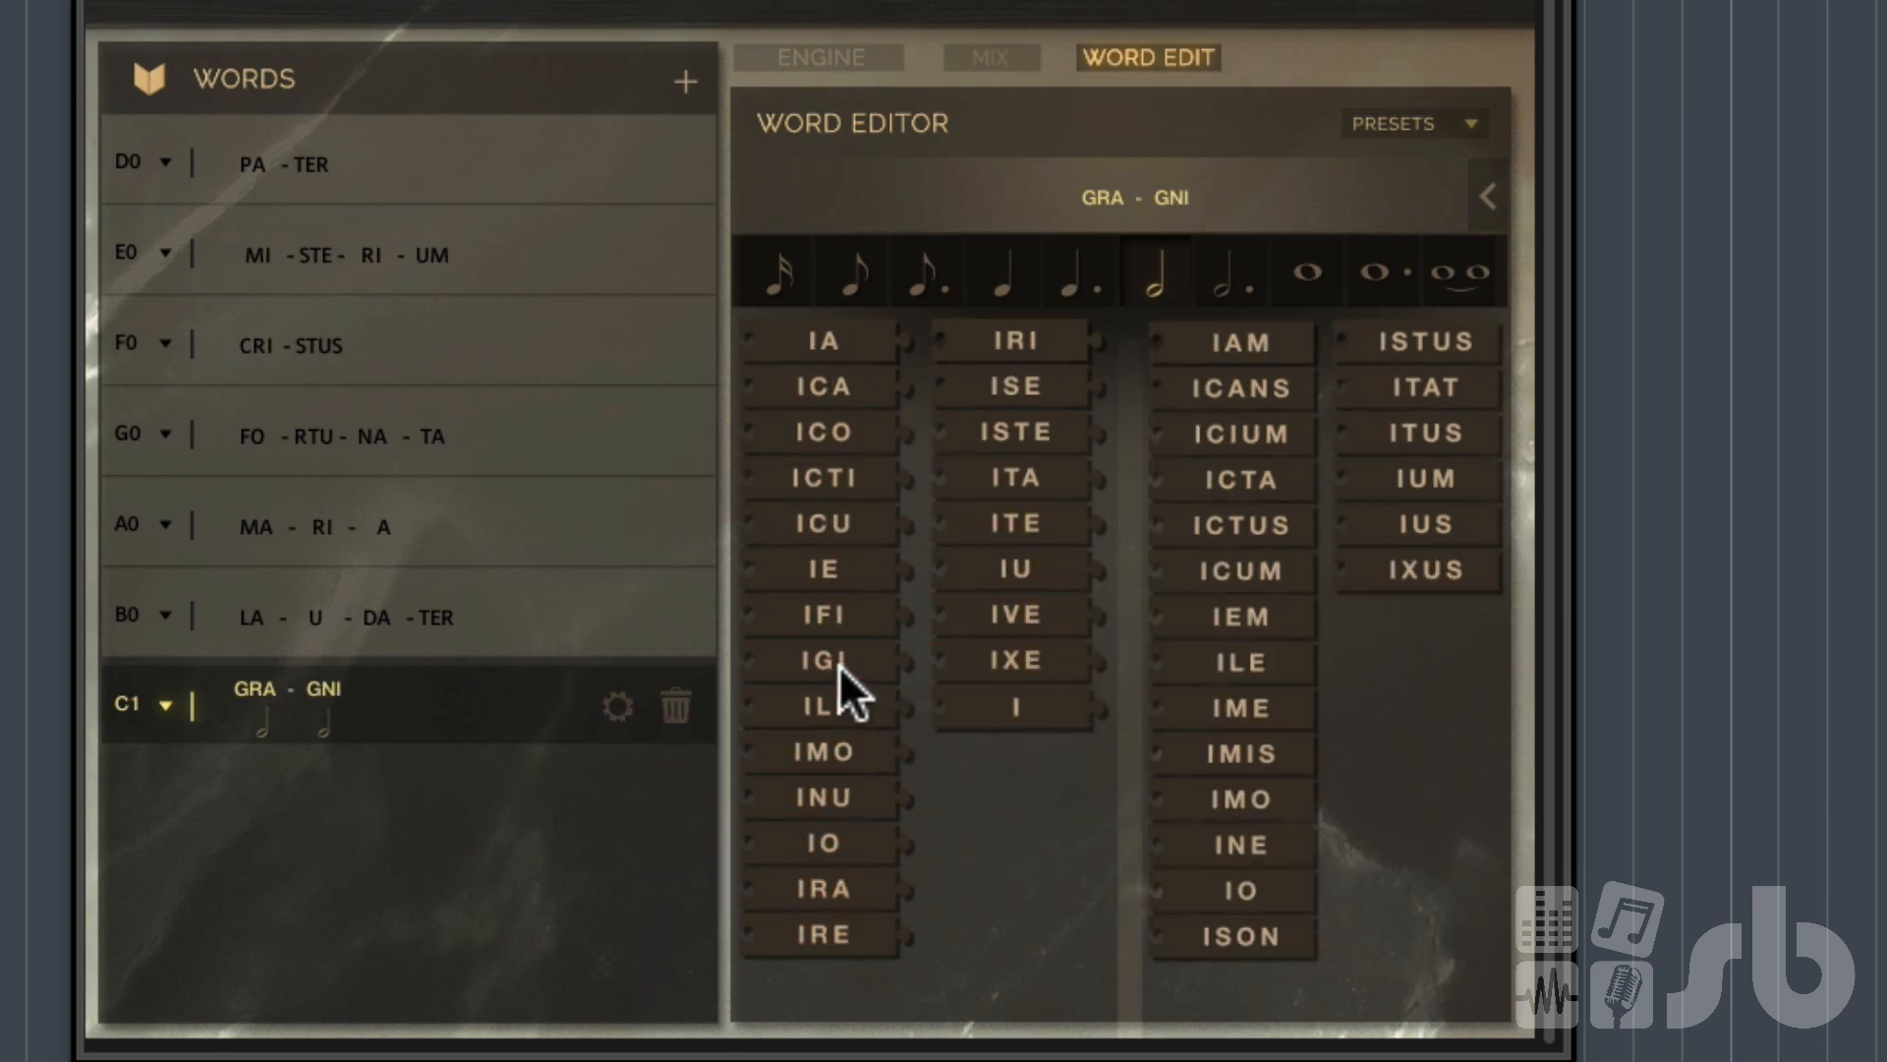
{"action": "left_click", "coordinate": [1011, 476]}
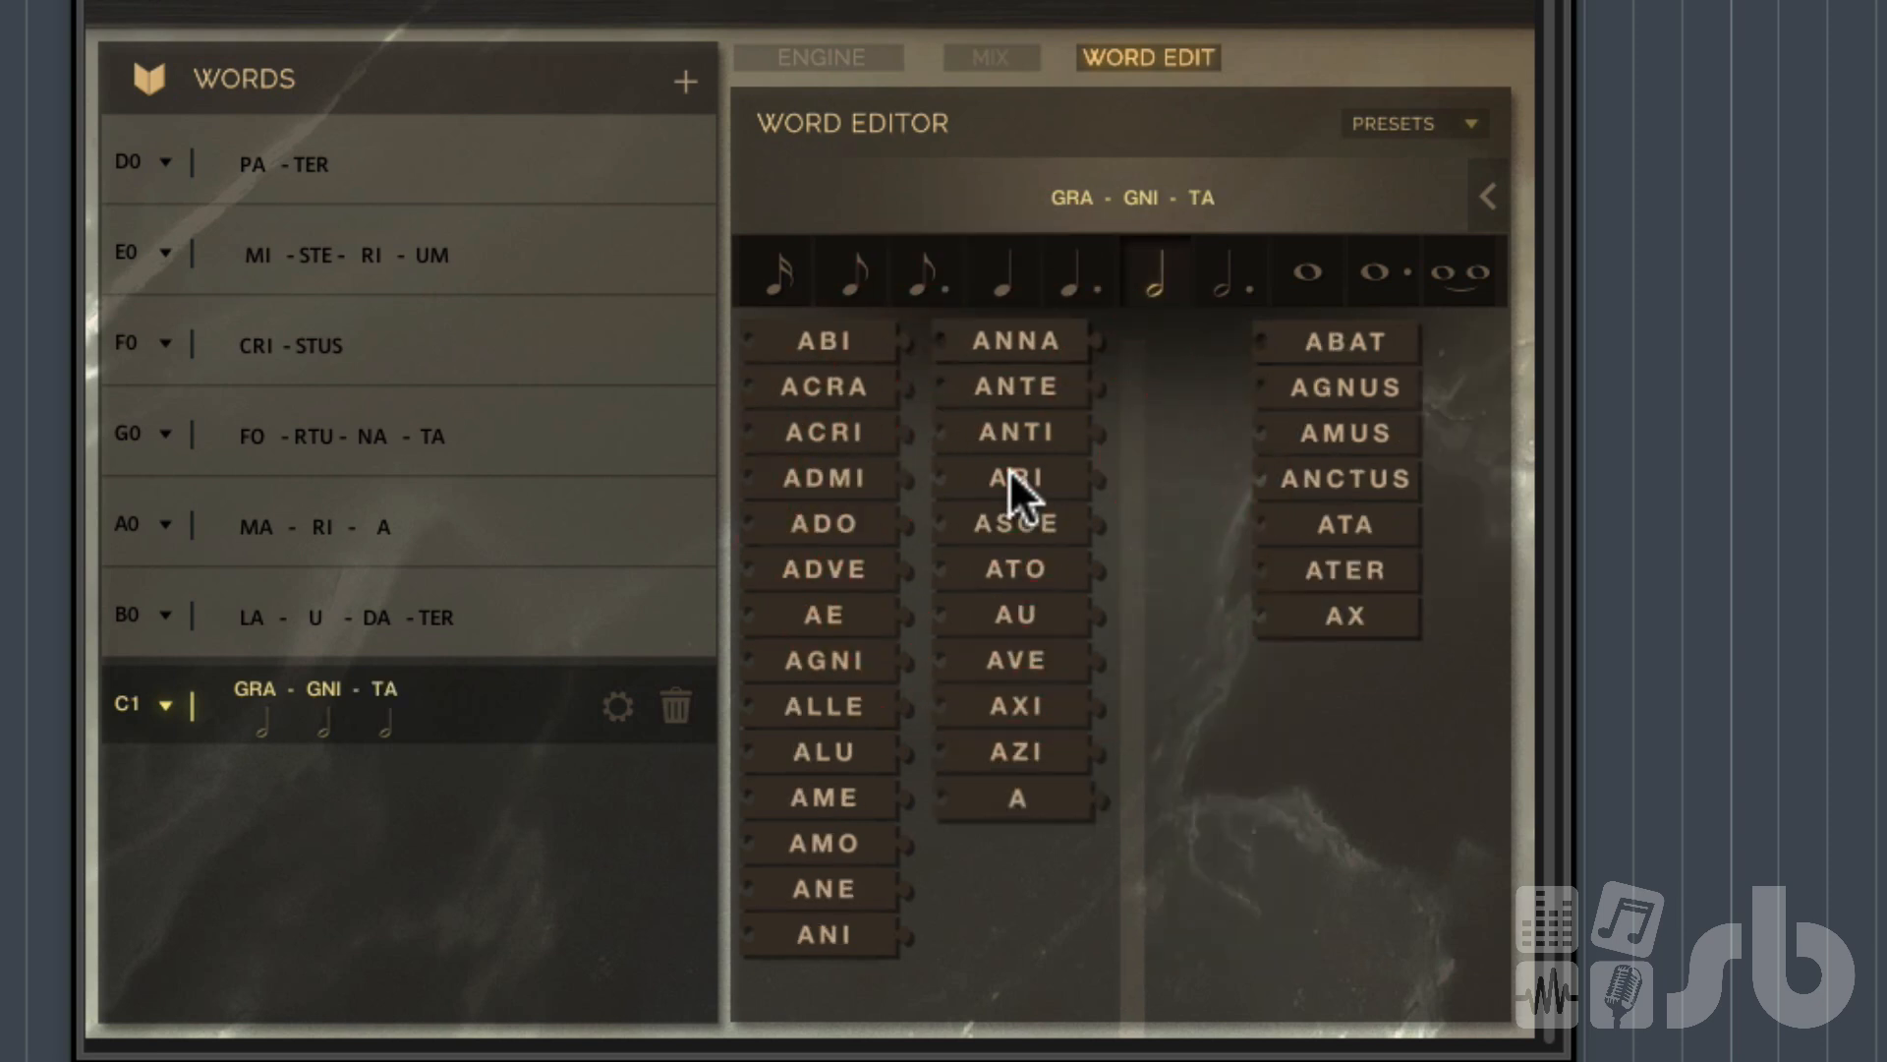
{"action": "left_click", "coordinate": [1358, 338]}
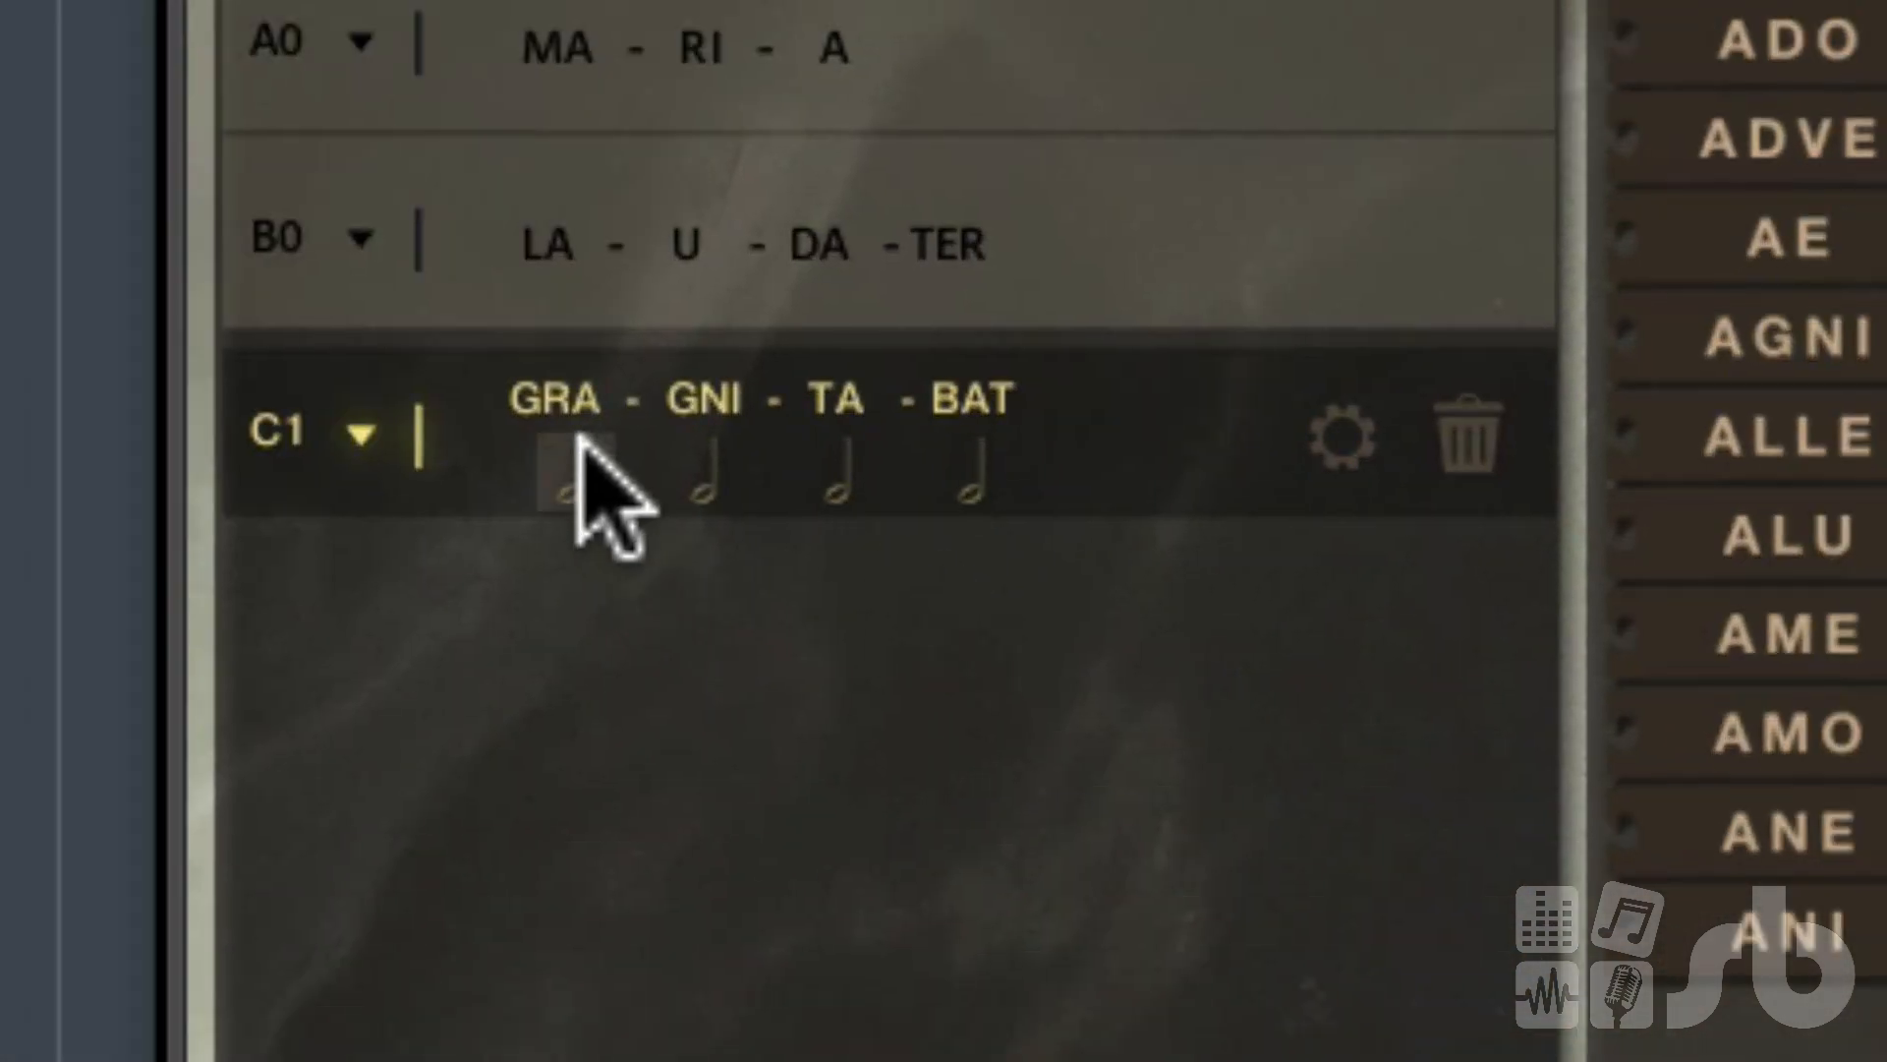
Set the C1 word's note lengths to half for GRA, whole for GNI, half for TA and whole for BAT.
{"action": "left_click", "coordinate": [573, 488]}
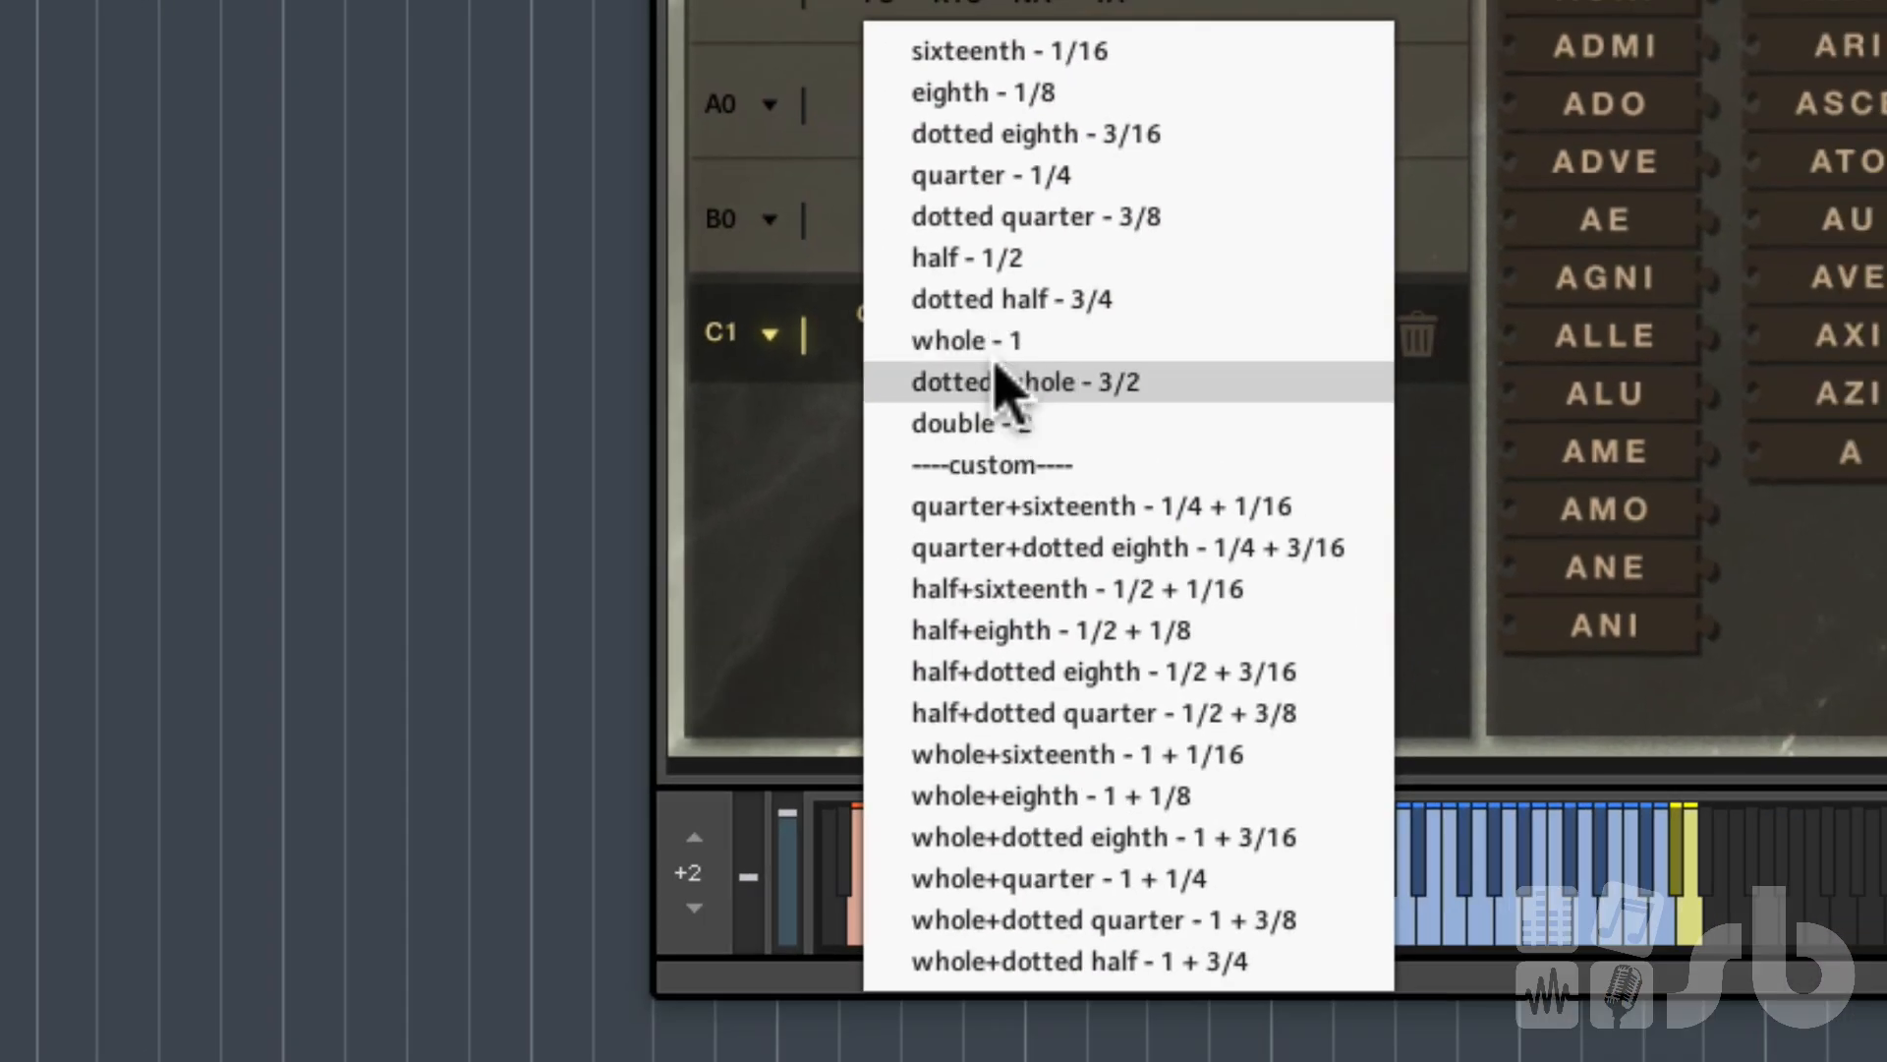
{"action": "left_click", "coordinate": [943, 272]}
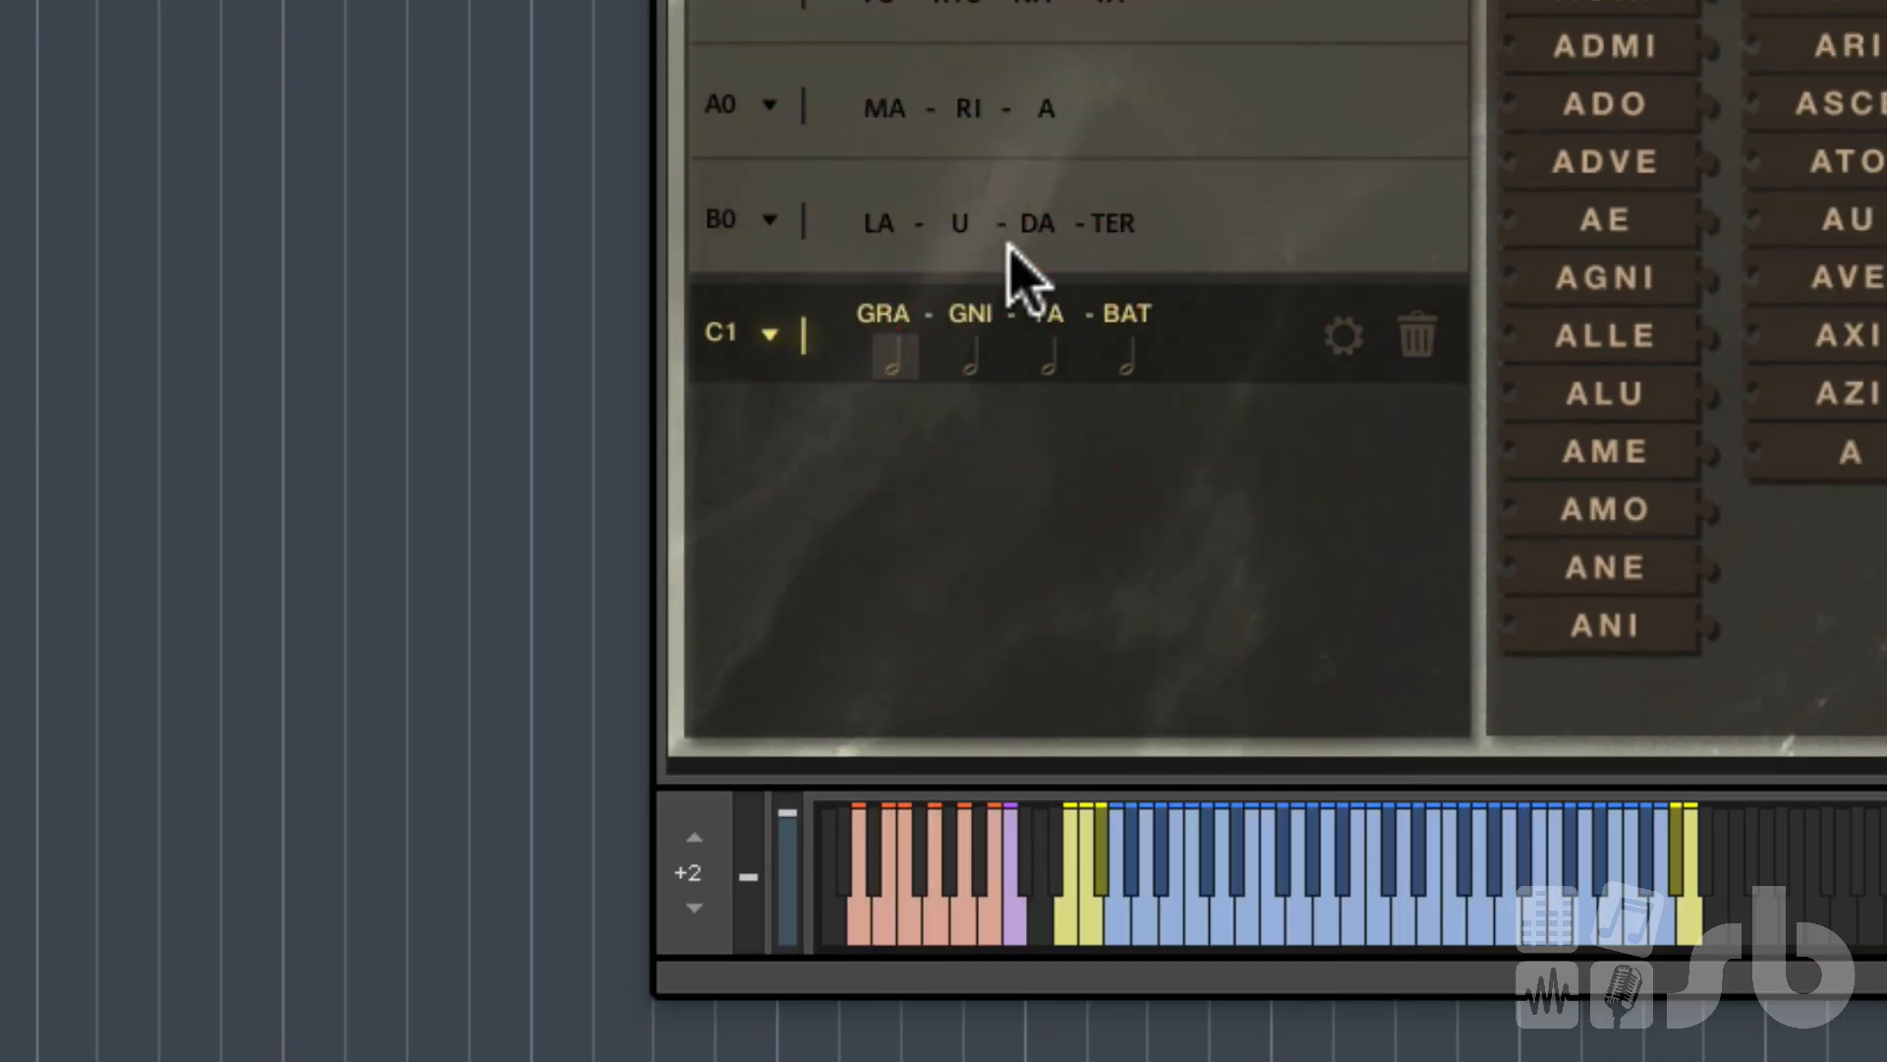
{"action": "left_click", "coordinate": [966, 371]}
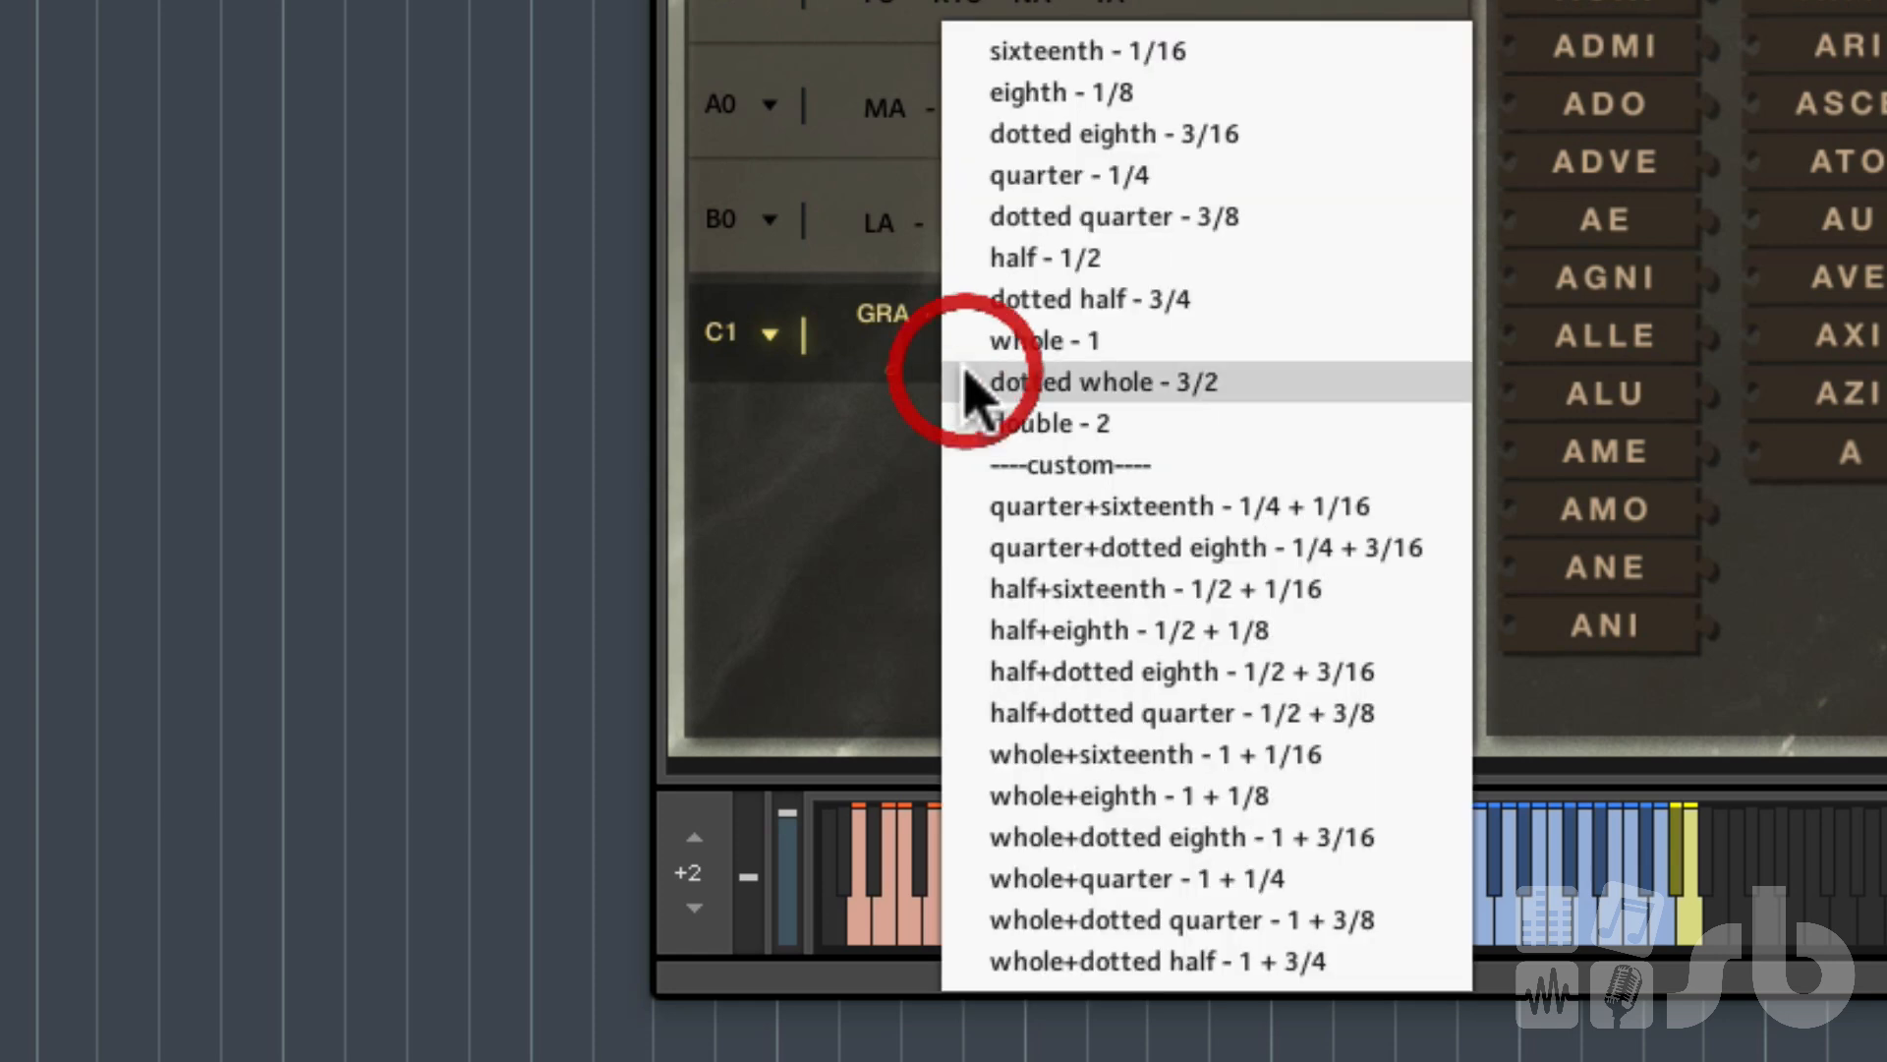
{"action": "left_click", "coordinate": [1069, 341]}
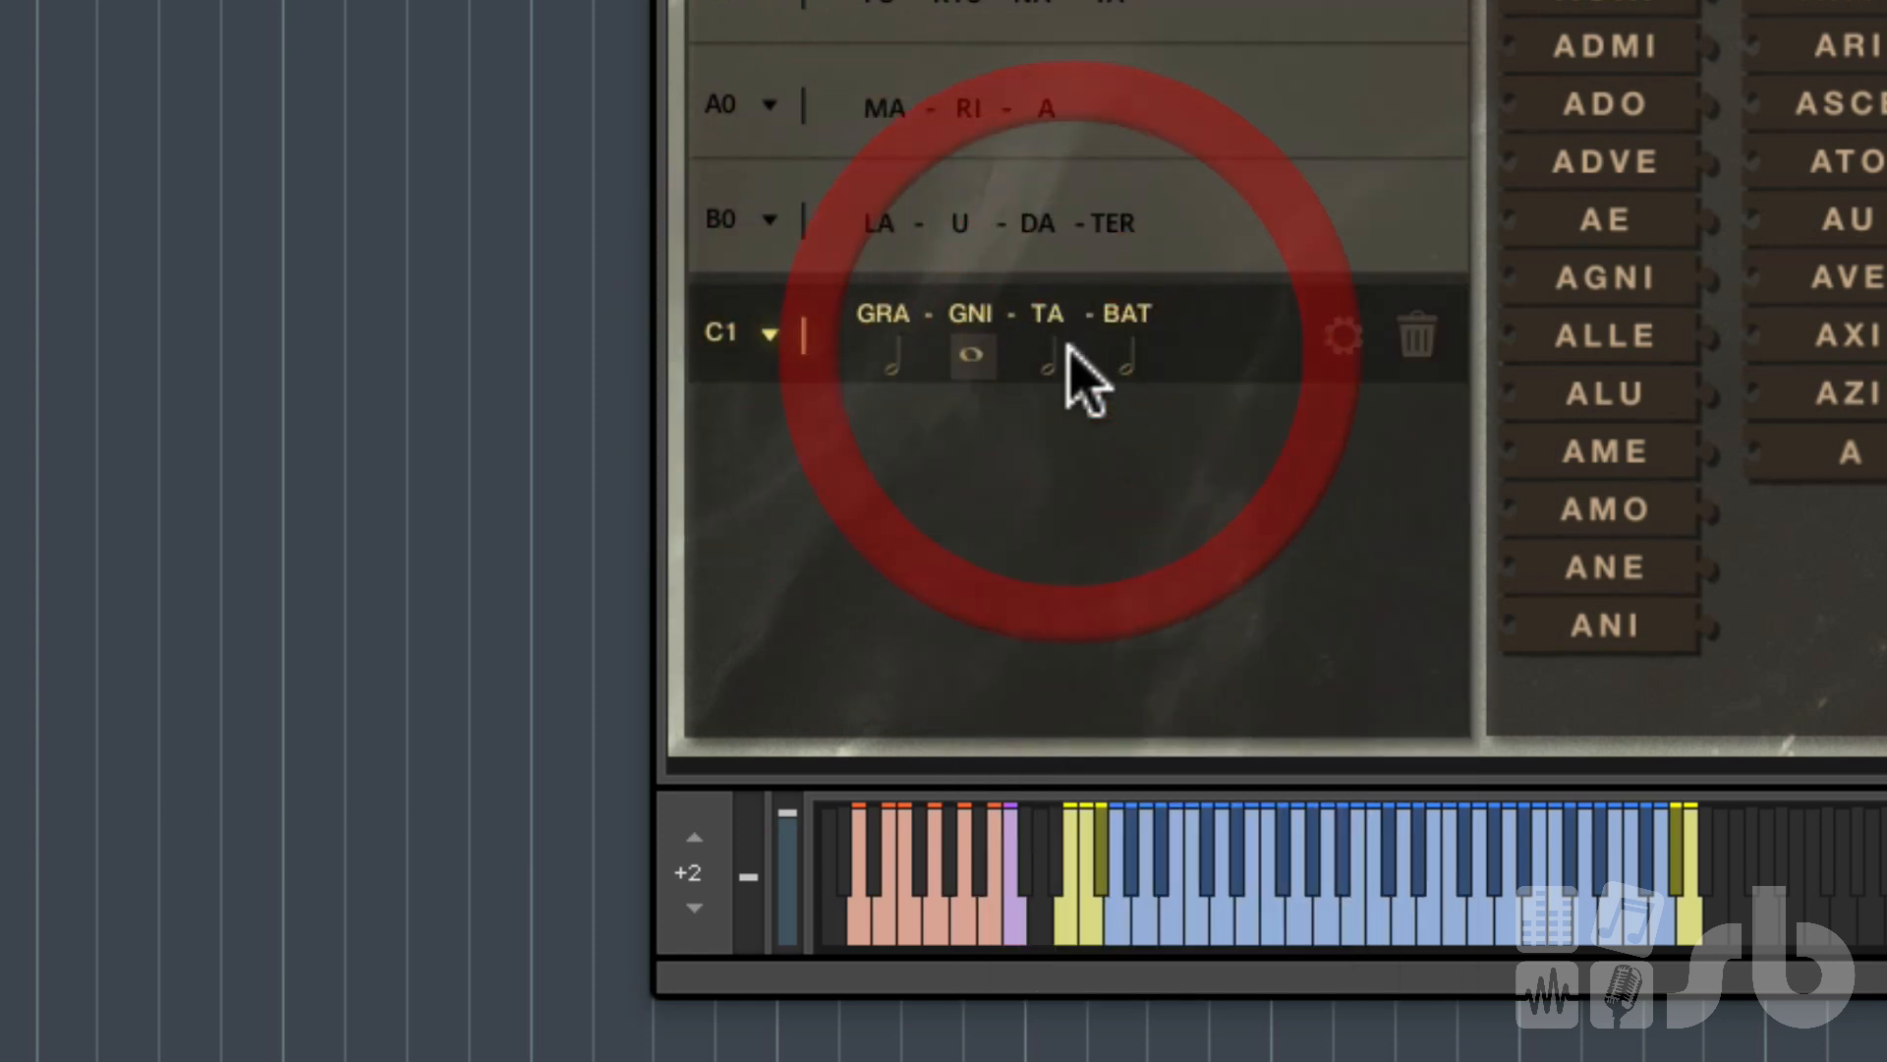
{"action": "left_click", "coordinate": [1050, 364]}
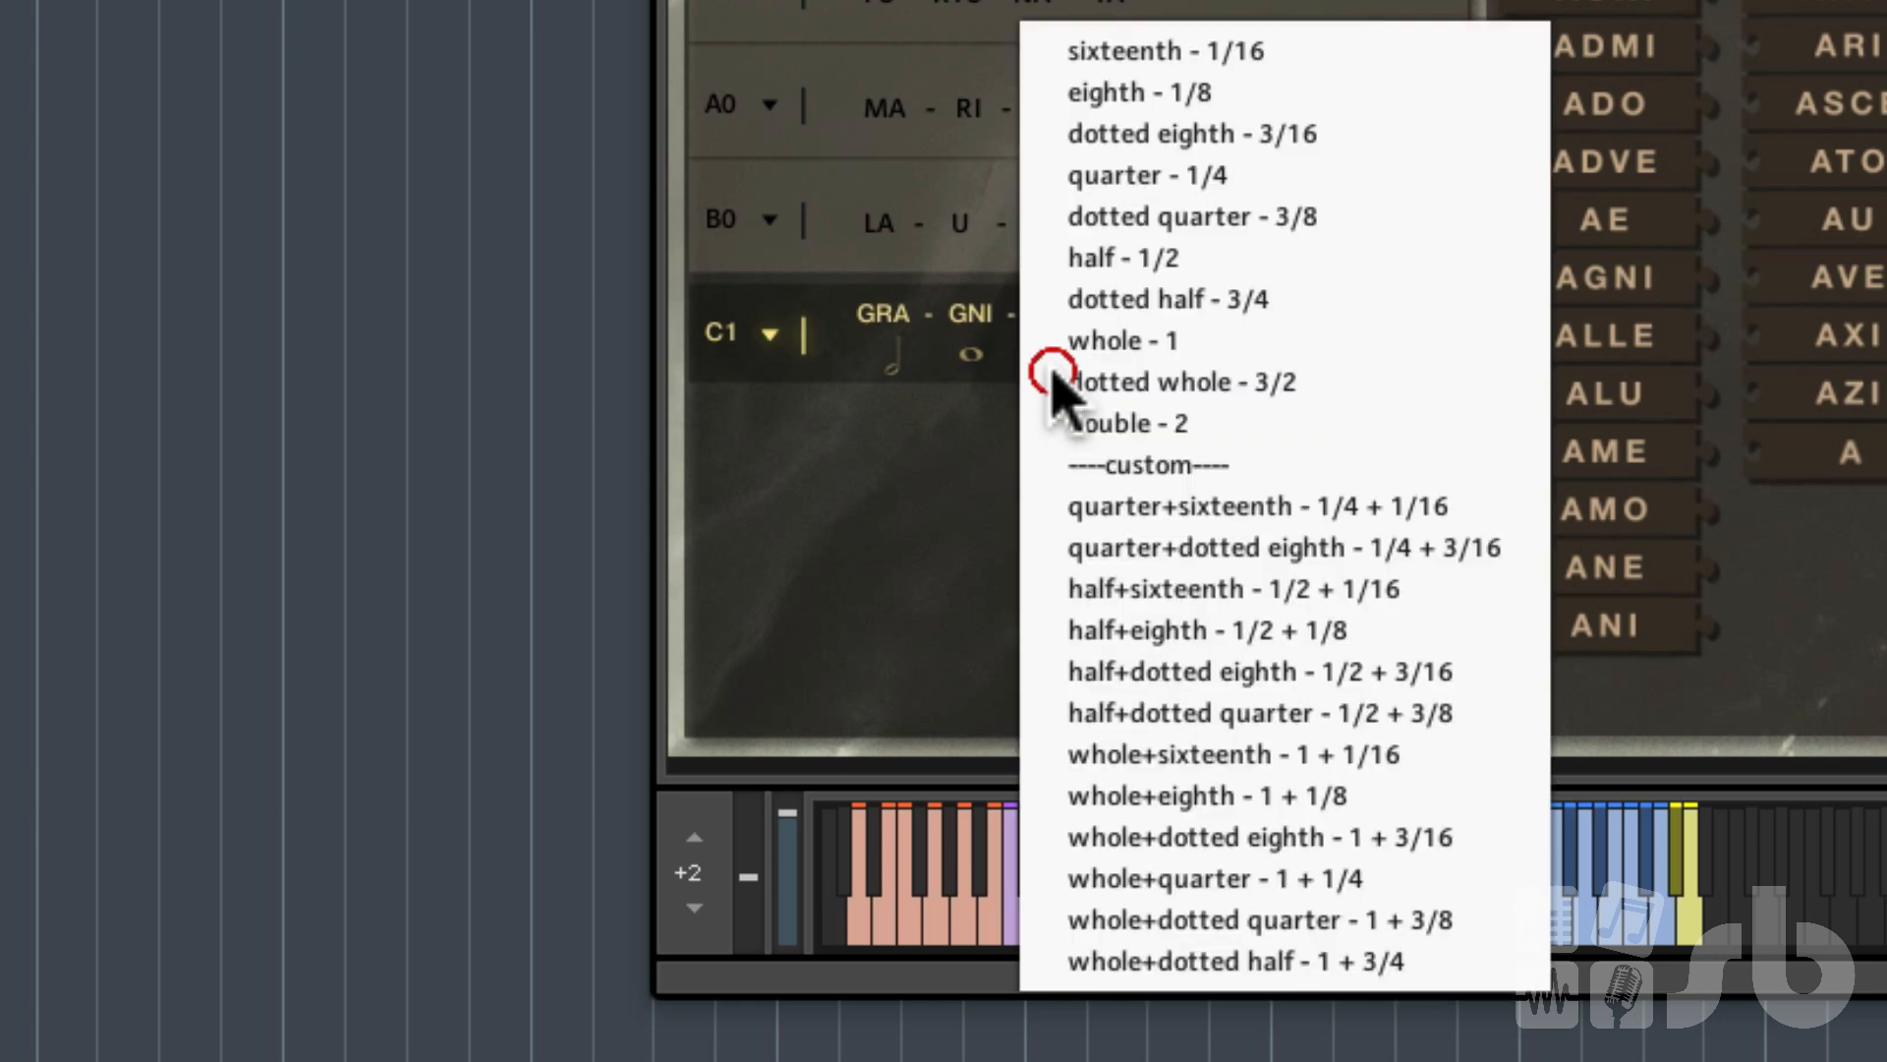
{"action": "left_click", "coordinate": [1086, 257]}
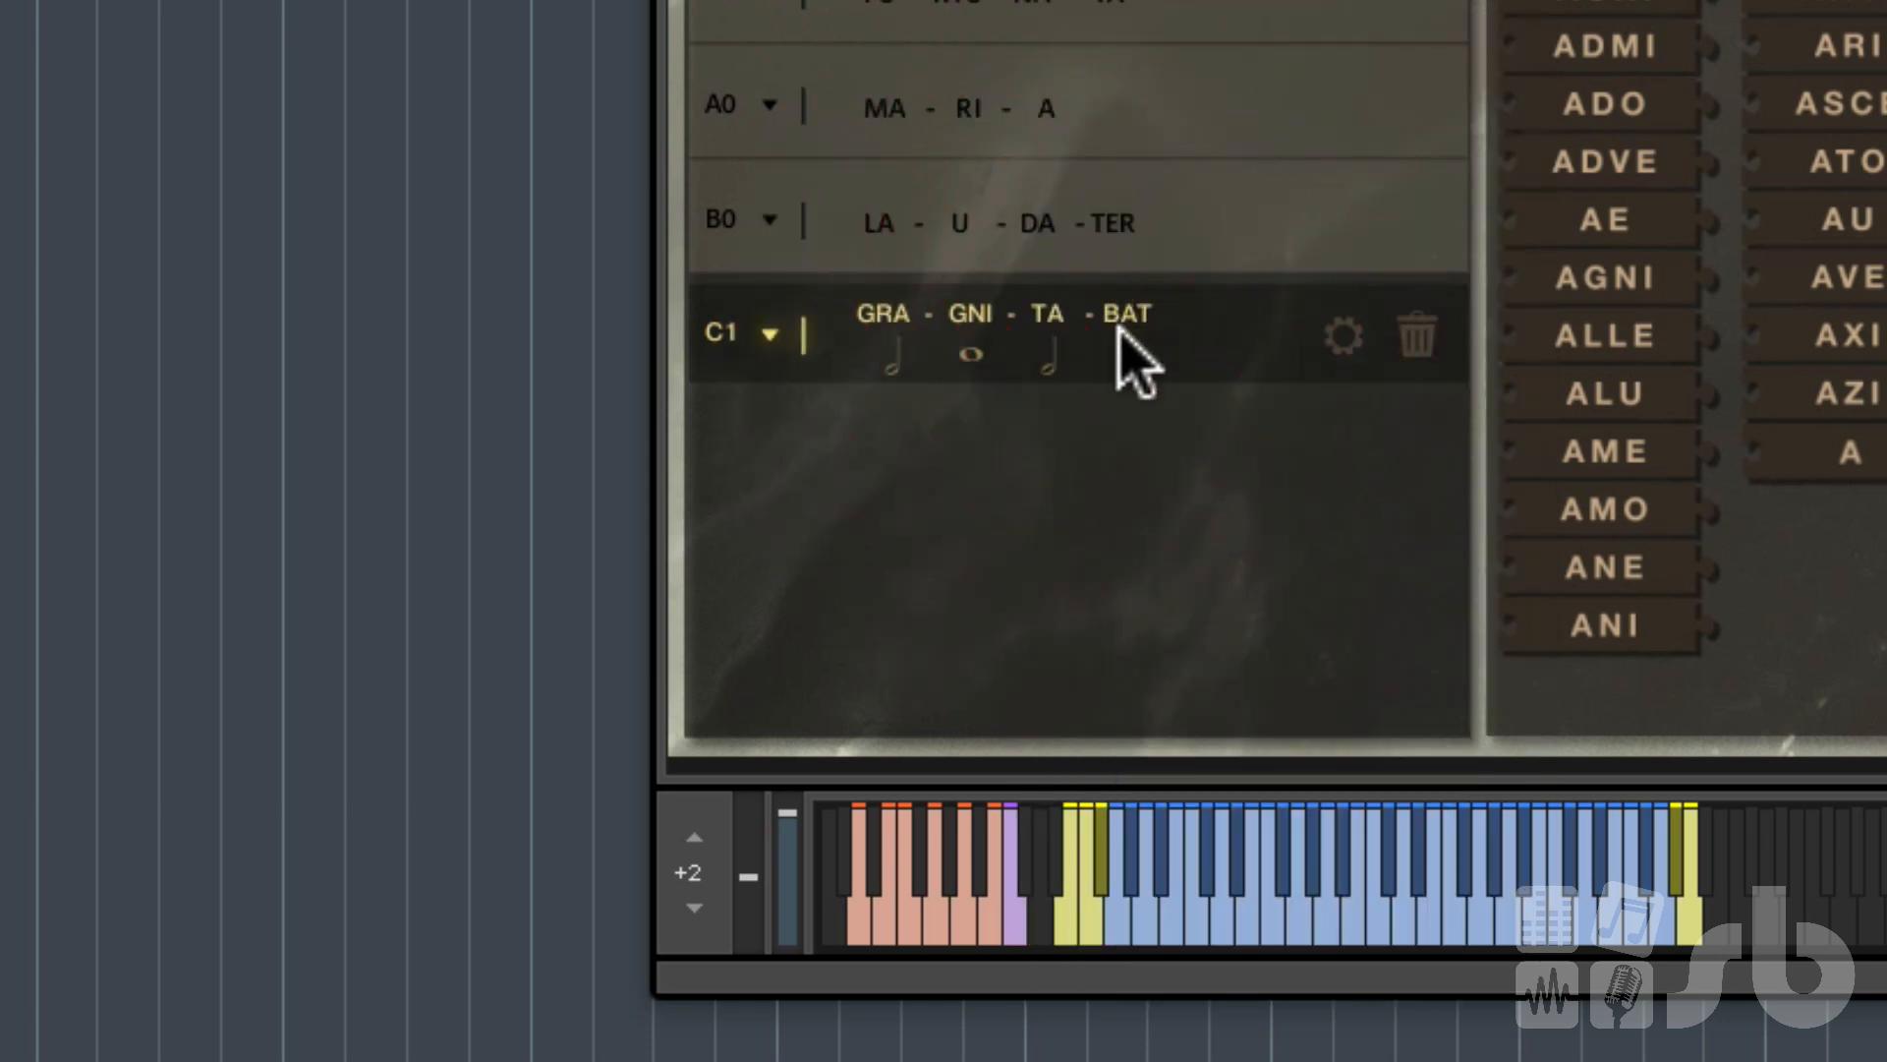
{"action": "left_click", "coordinate": [1130, 368]}
{"action": "left_click", "coordinate": [1156, 342]}
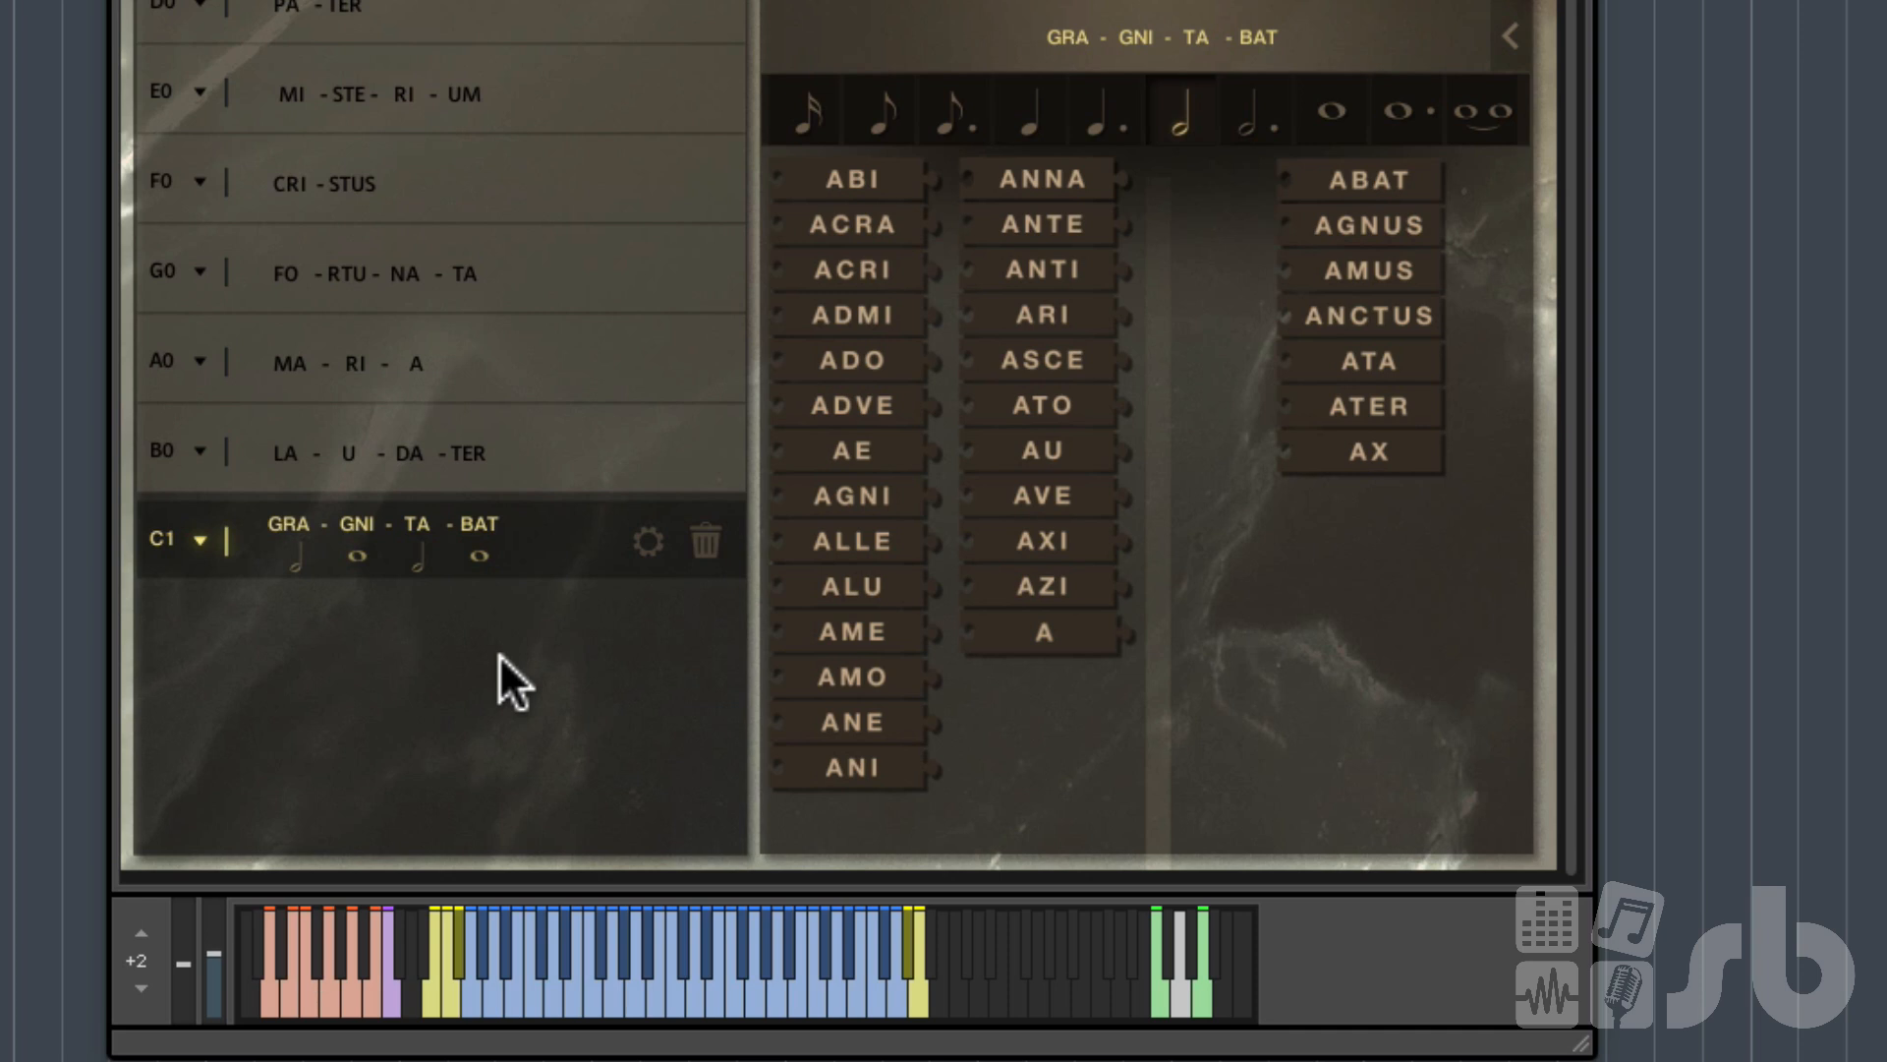
Try a quarter note length for the GNI syllable of the C1 word, and set it back to whole.
{"action": "left_click", "coordinate": [354, 561]}
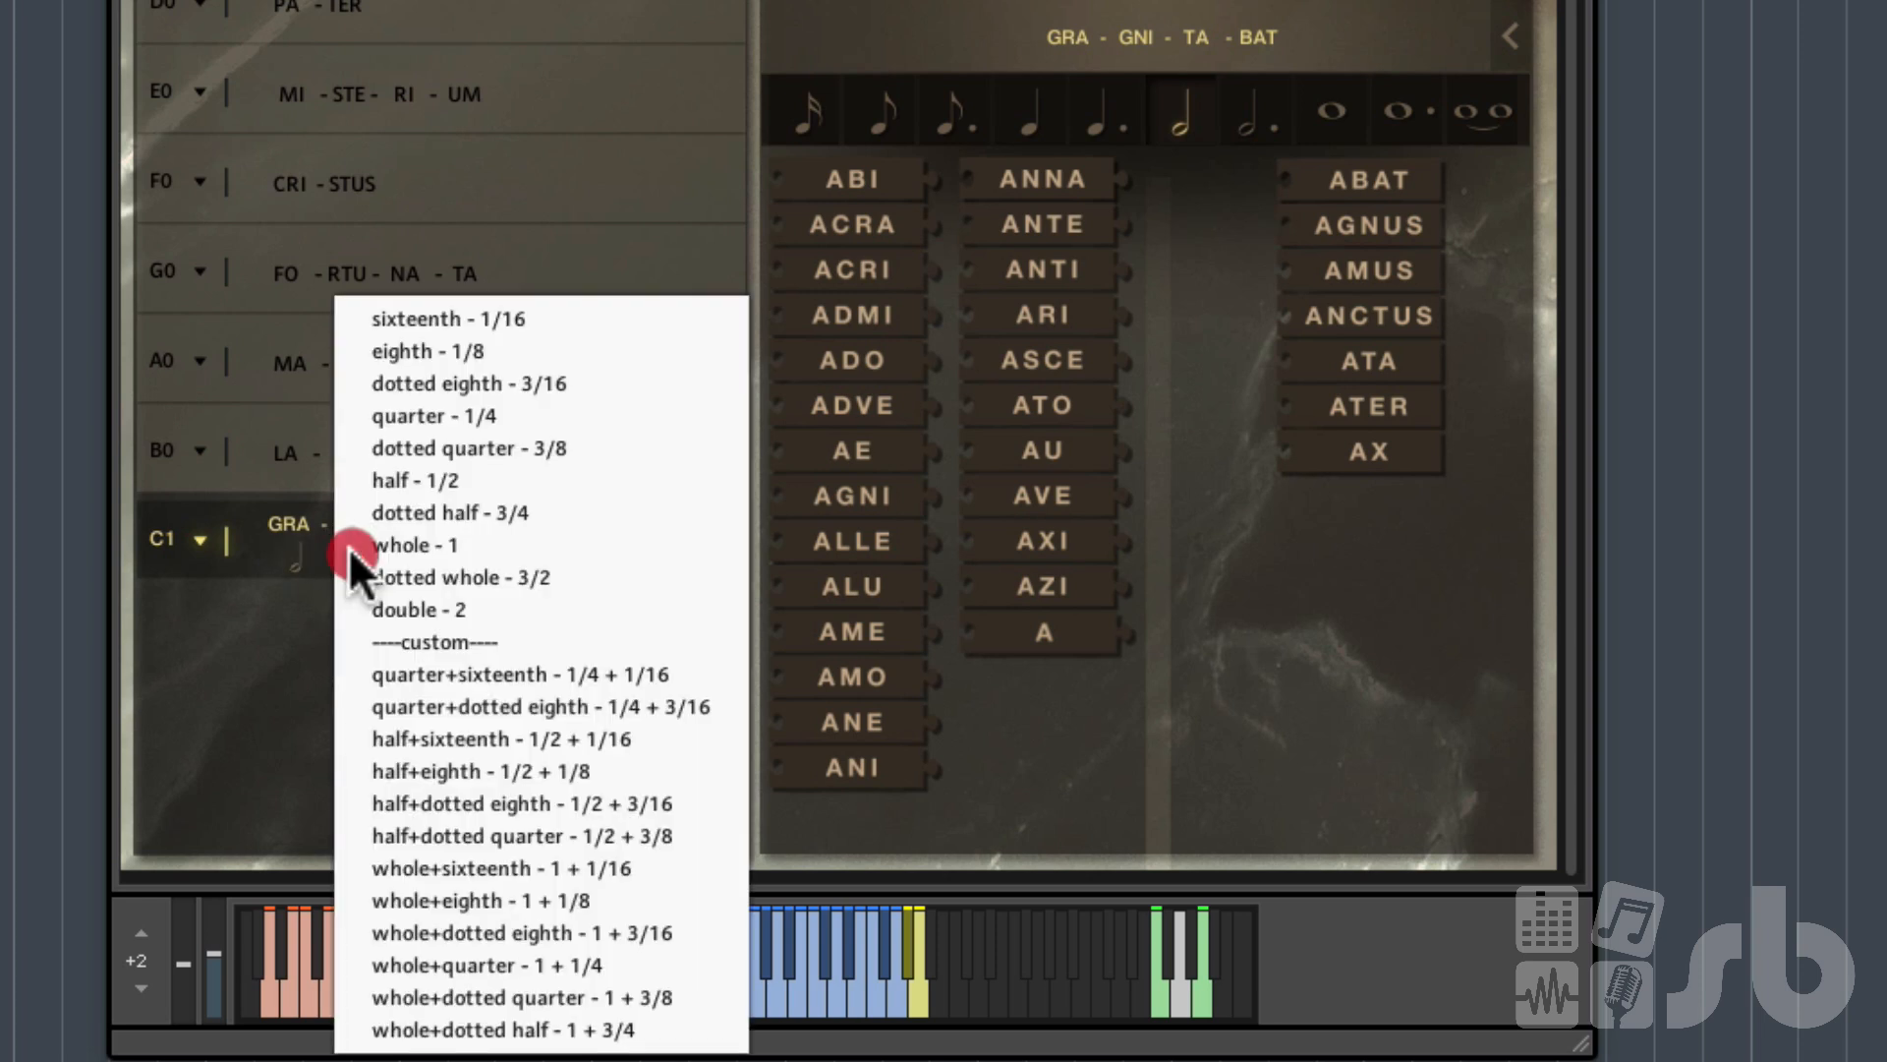
{"action": "left_click", "coordinate": [421, 416]}
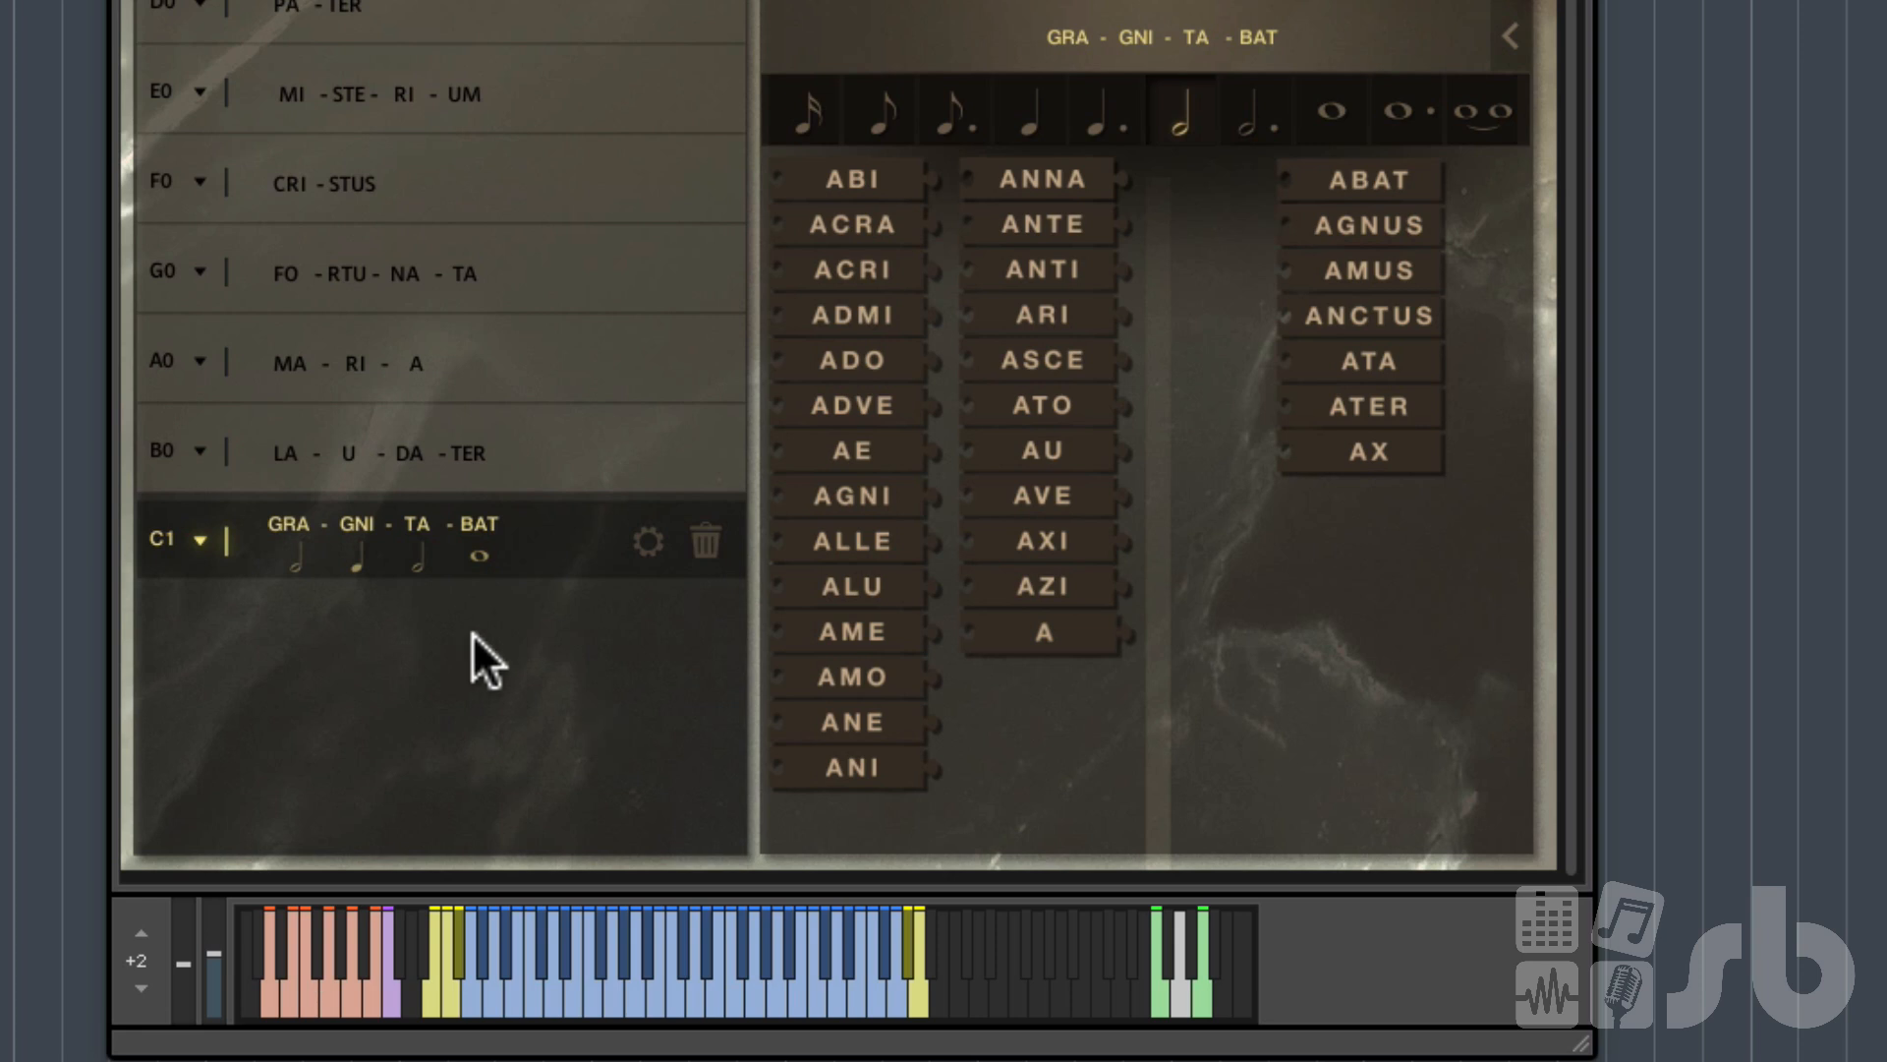
{"action": "left_click", "coordinate": [354, 562]}
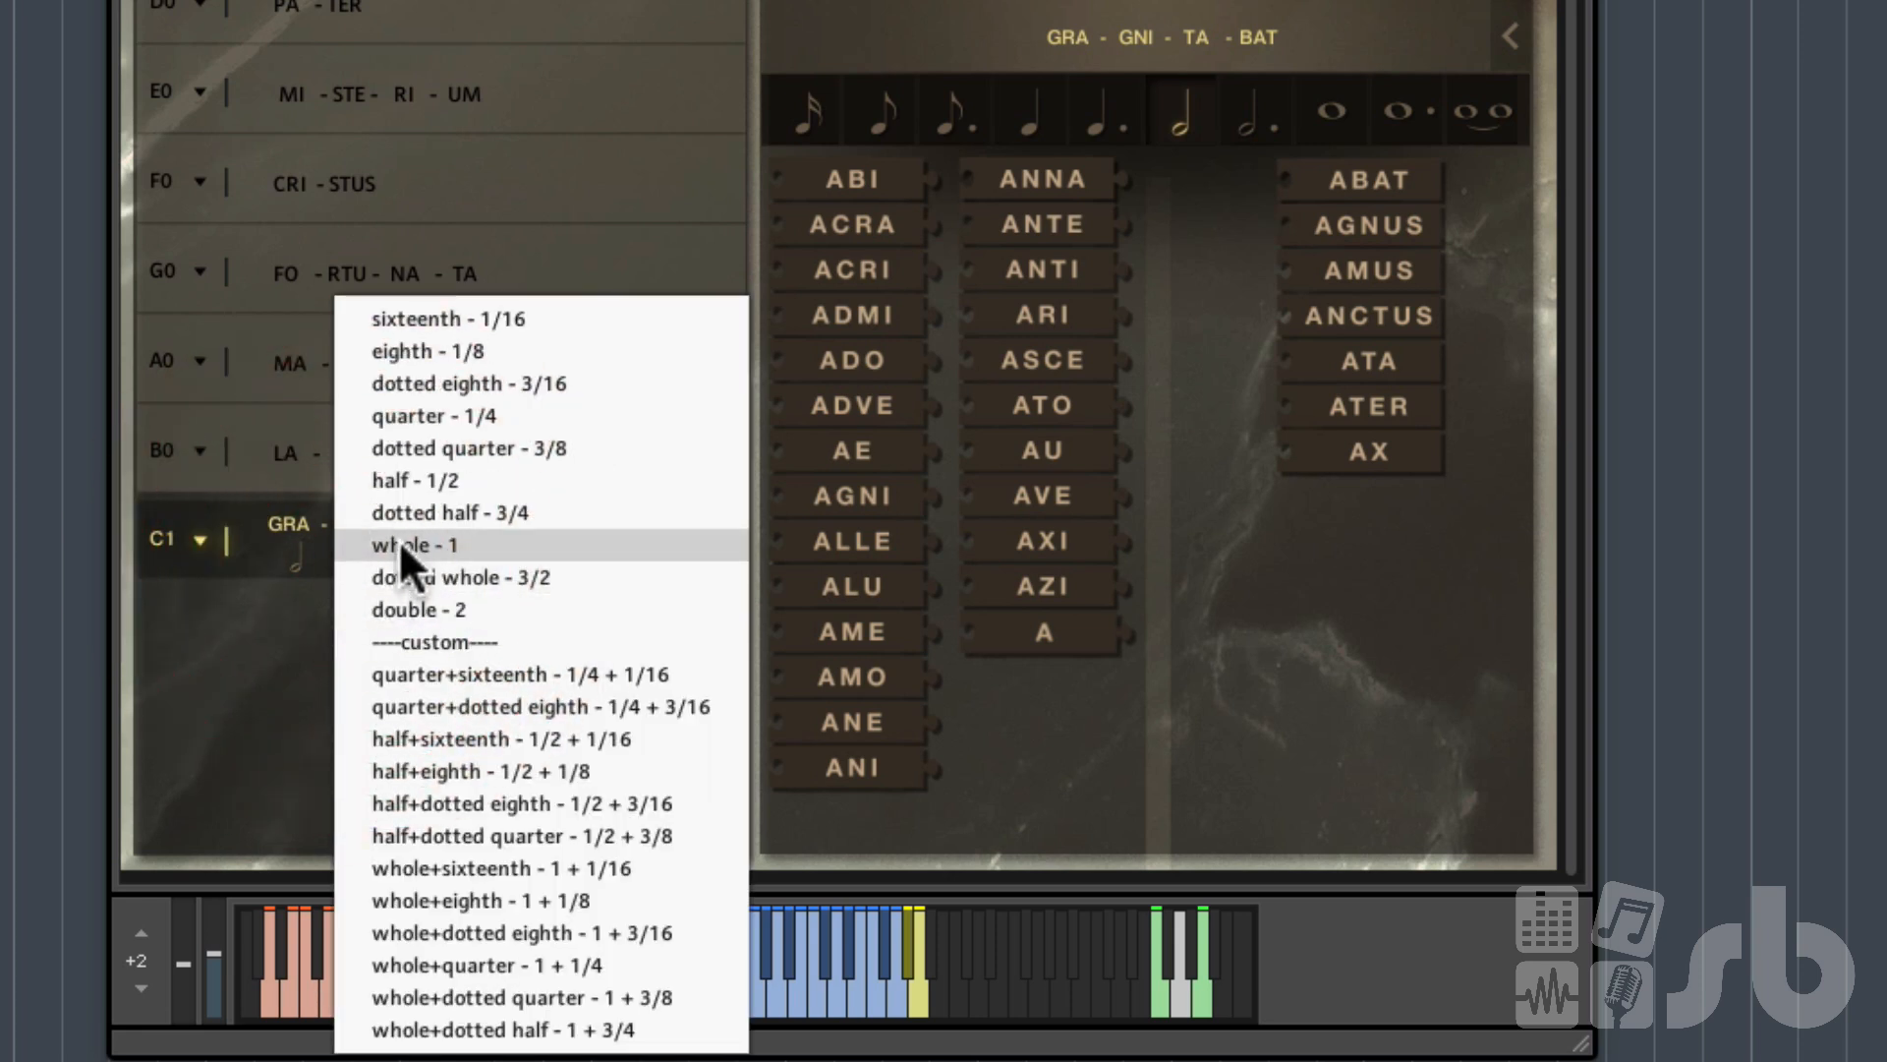
{"action": "left_click", "coordinate": [398, 538]}
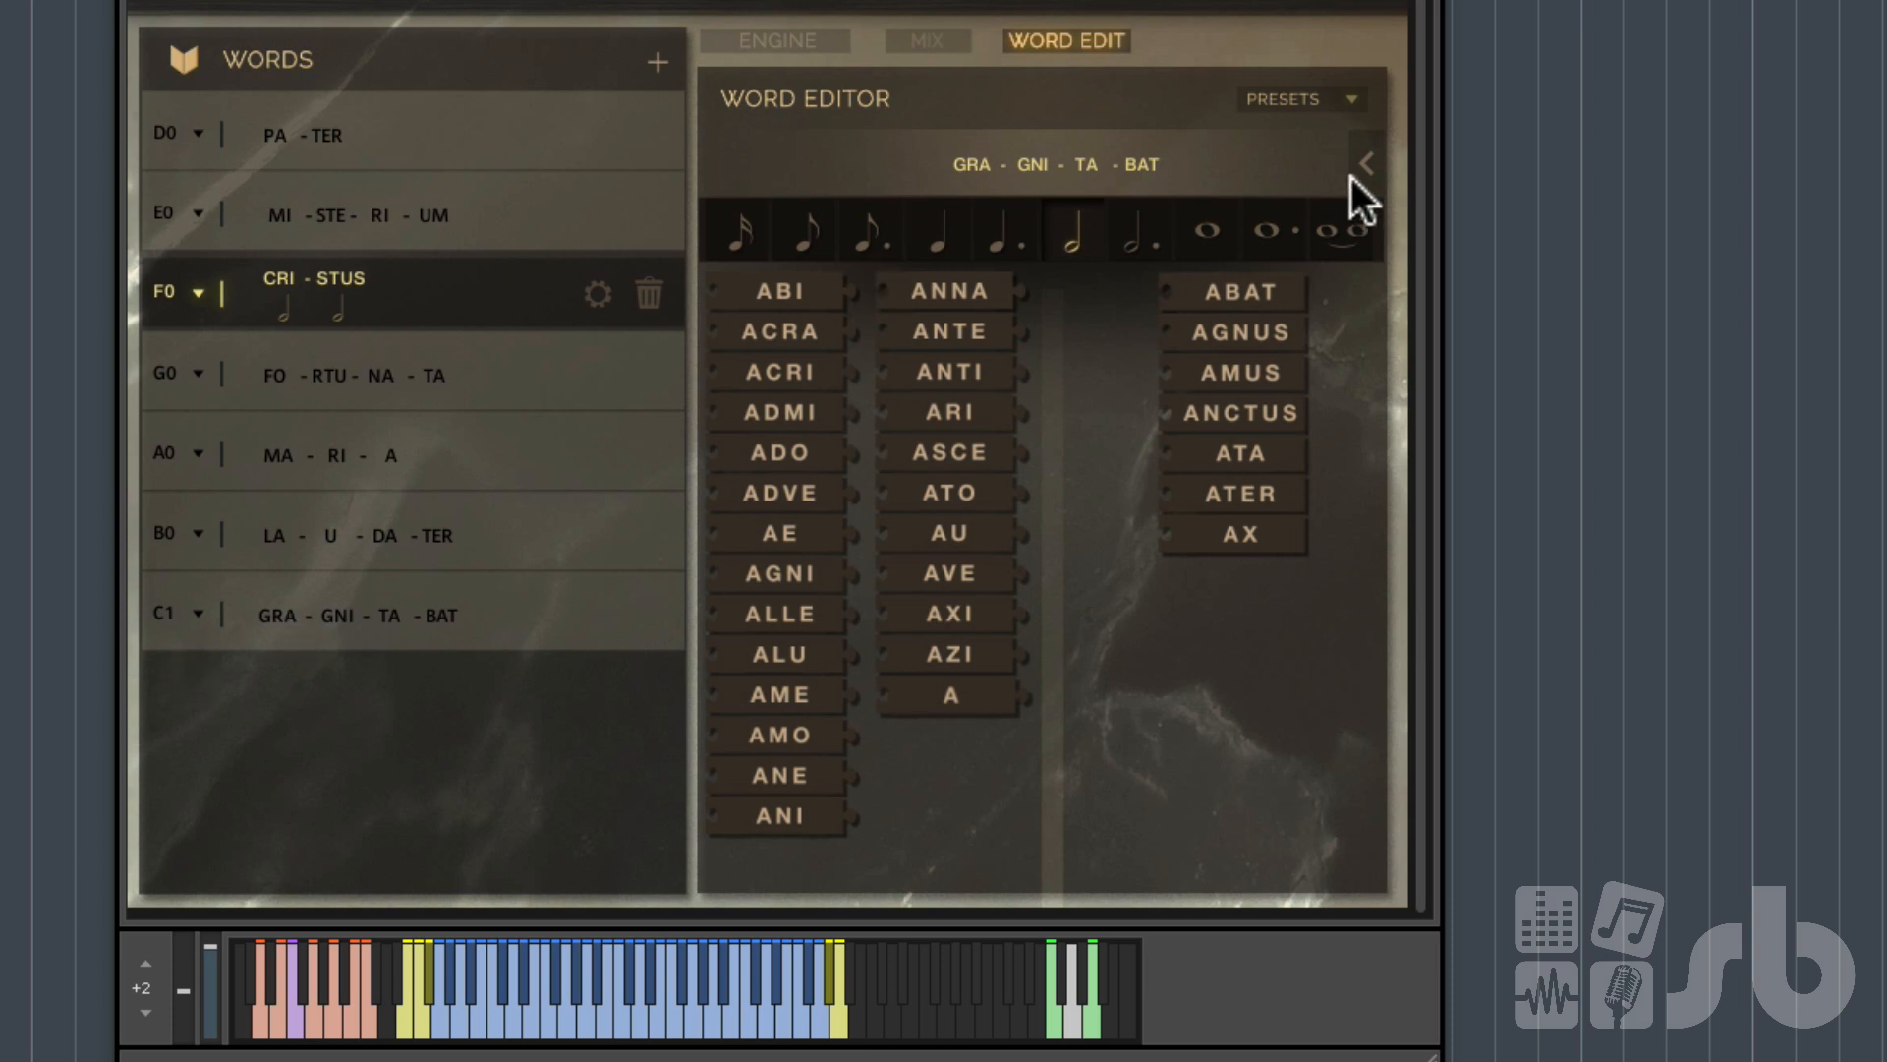
Replace the F0 word with SA-NNA-TO-NIS from the blocks SA, ANNA, ATO and ONIS, and set SA's note length to double.
{"action": "left_click", "coordinate": [1380, 165]}
{"action": "left_click", "coordinate": [1381, 164]}
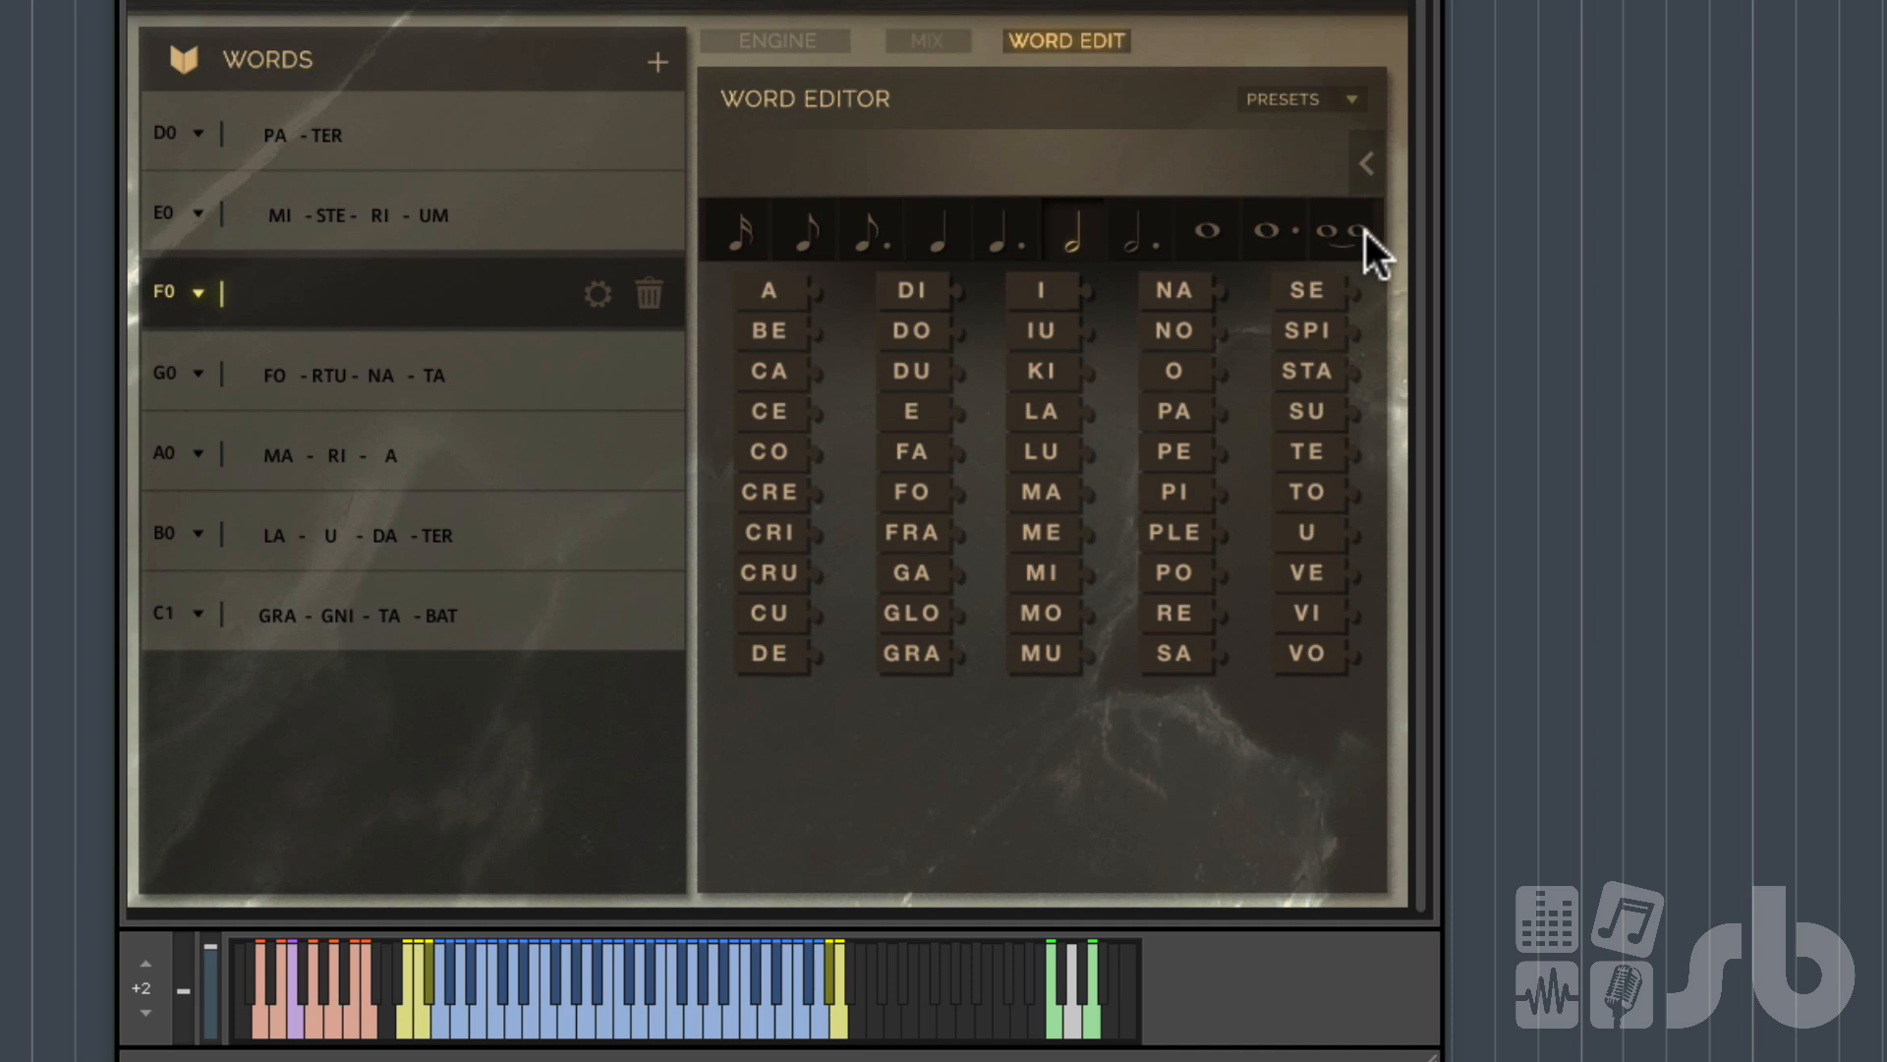
{"action": "left_click", "coordinate": [1194, 651]}
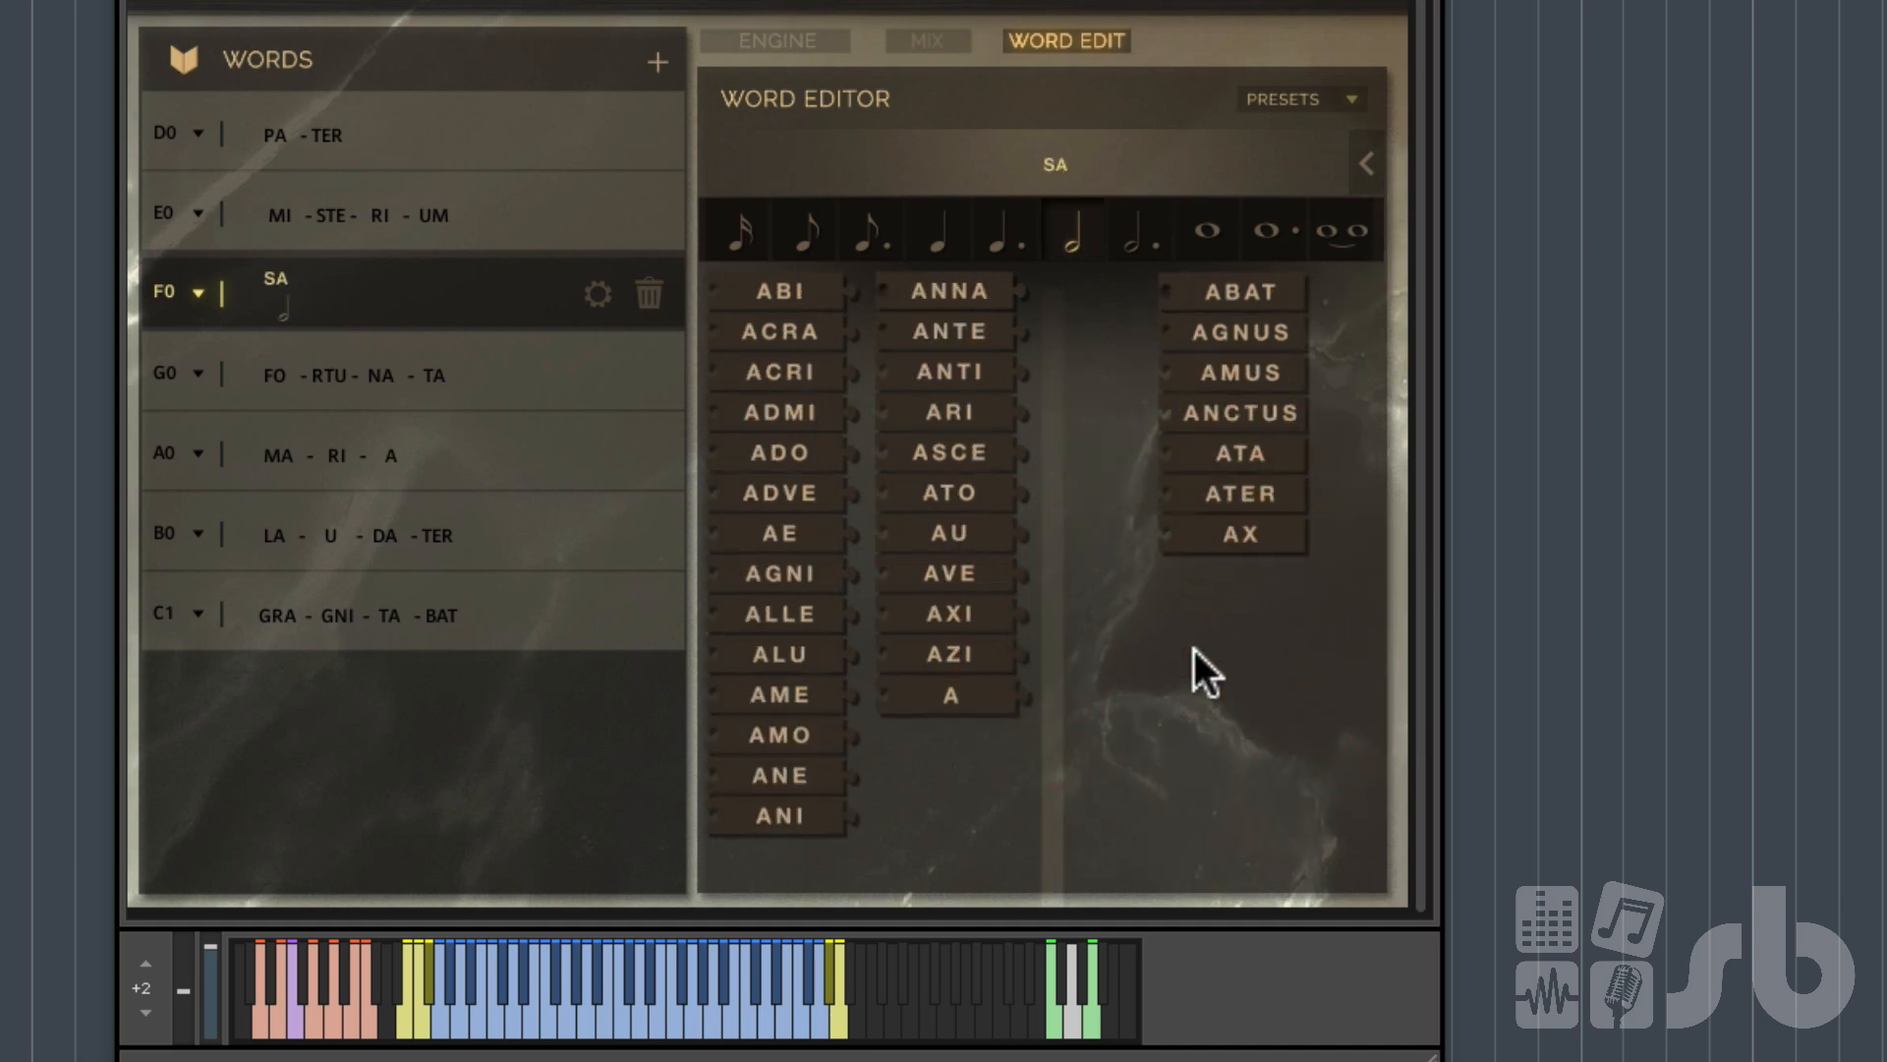
{"action": "left_click", "coordinate": [942, 296]}
{"action": "left_click", "coordinate": [973, 492]}
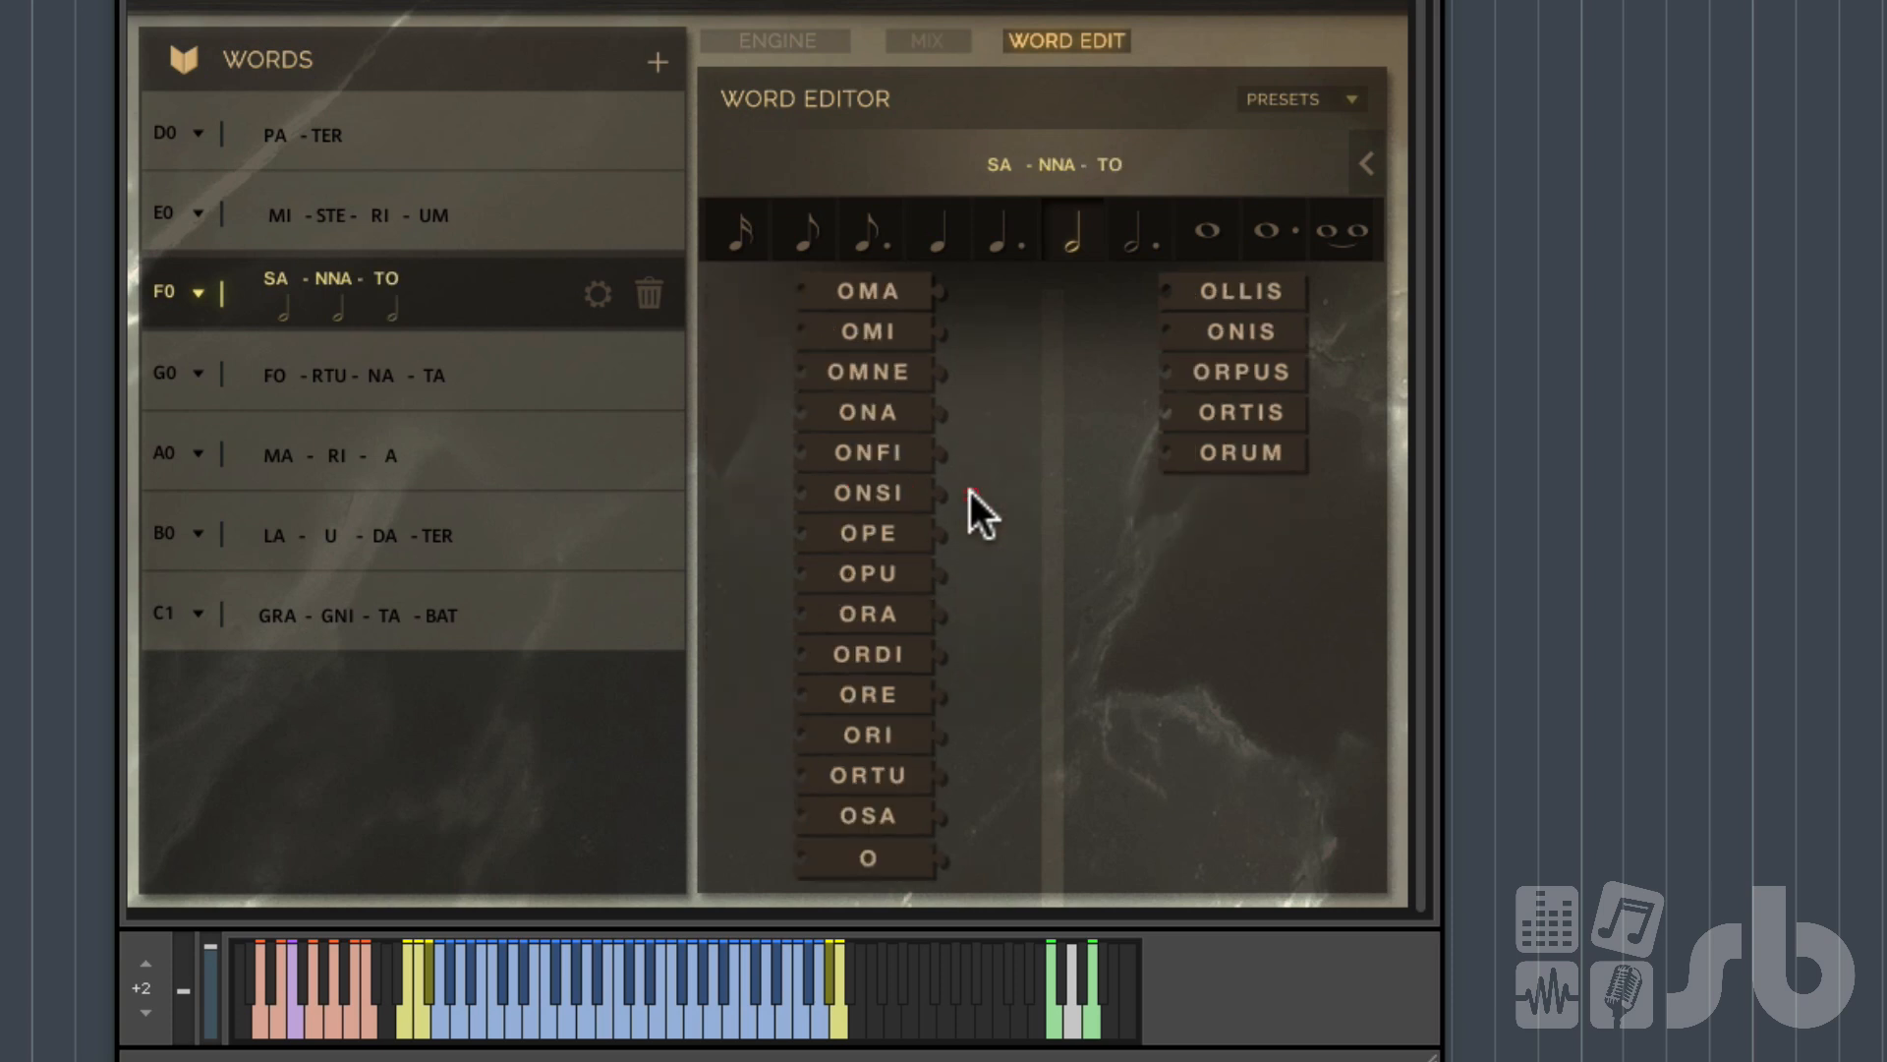
{"action": "left_click", "coordinate": [1236, 331]}
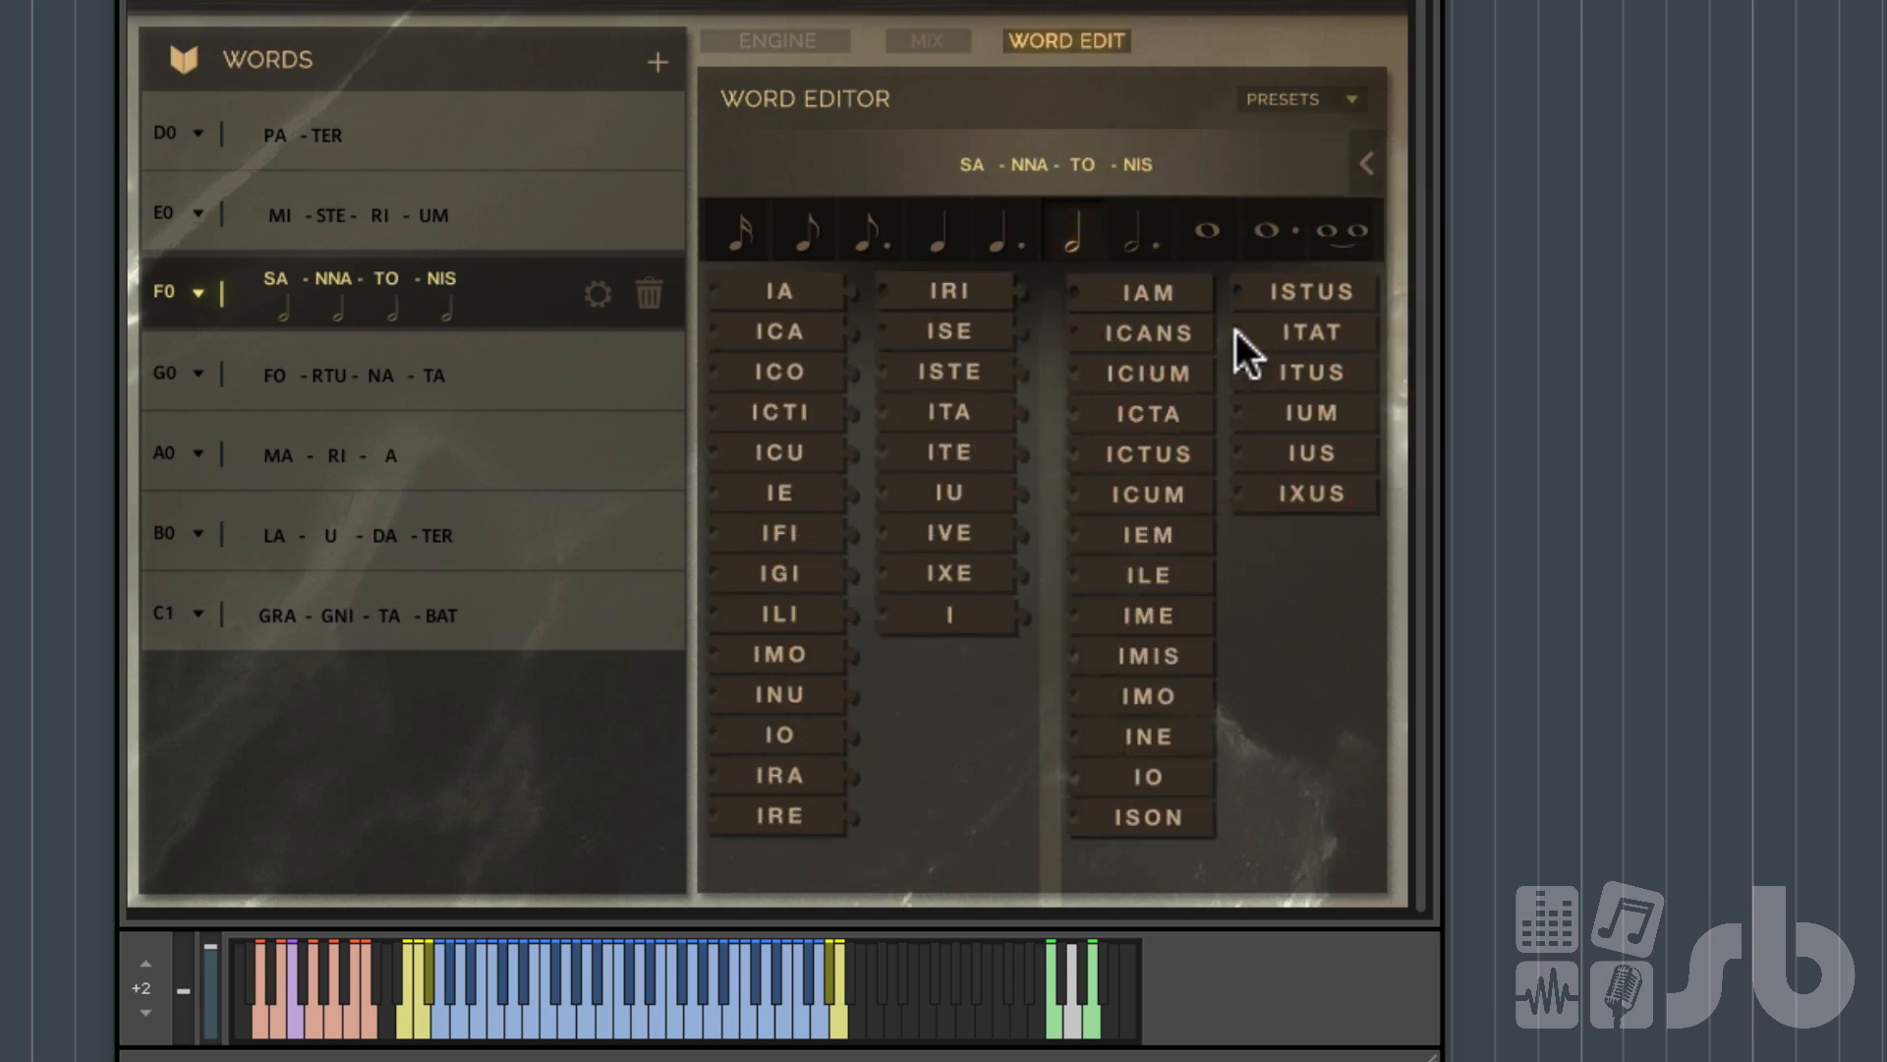
{"action": "left_click", "coordinate": [283, 305]}
{"action": "left_click", "coordinate": [360, 595]}
Clear all syllables of the F0 word and replace them with the single syllable I.
{"action": "left_click", "coordinate": [512, 285]}
{"action": "left_click", "coordinate": [1366, 165]}
{"action": "left_click", "coordinate": [1365, 165]}
{"action": "left_click", "coordinate": [1365, 166]}
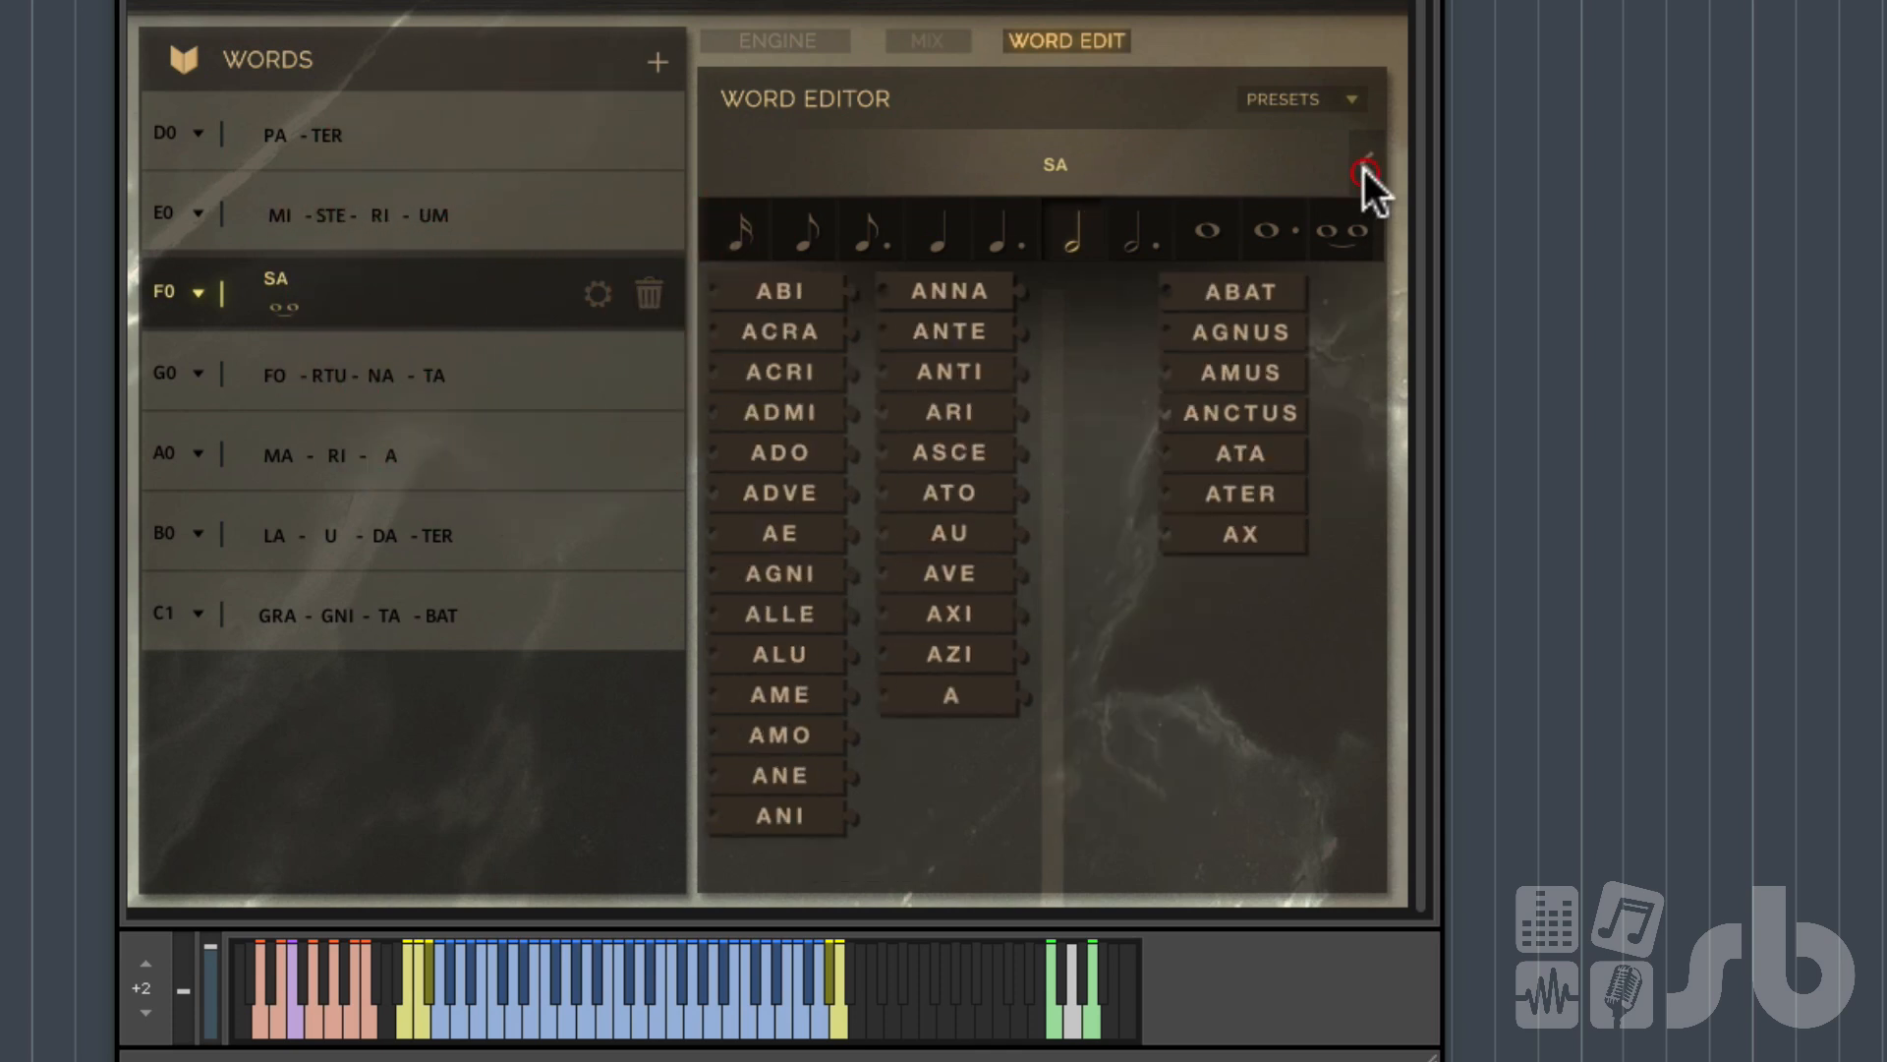
{"action": "left_click", "coordinate": [1365, 165]}
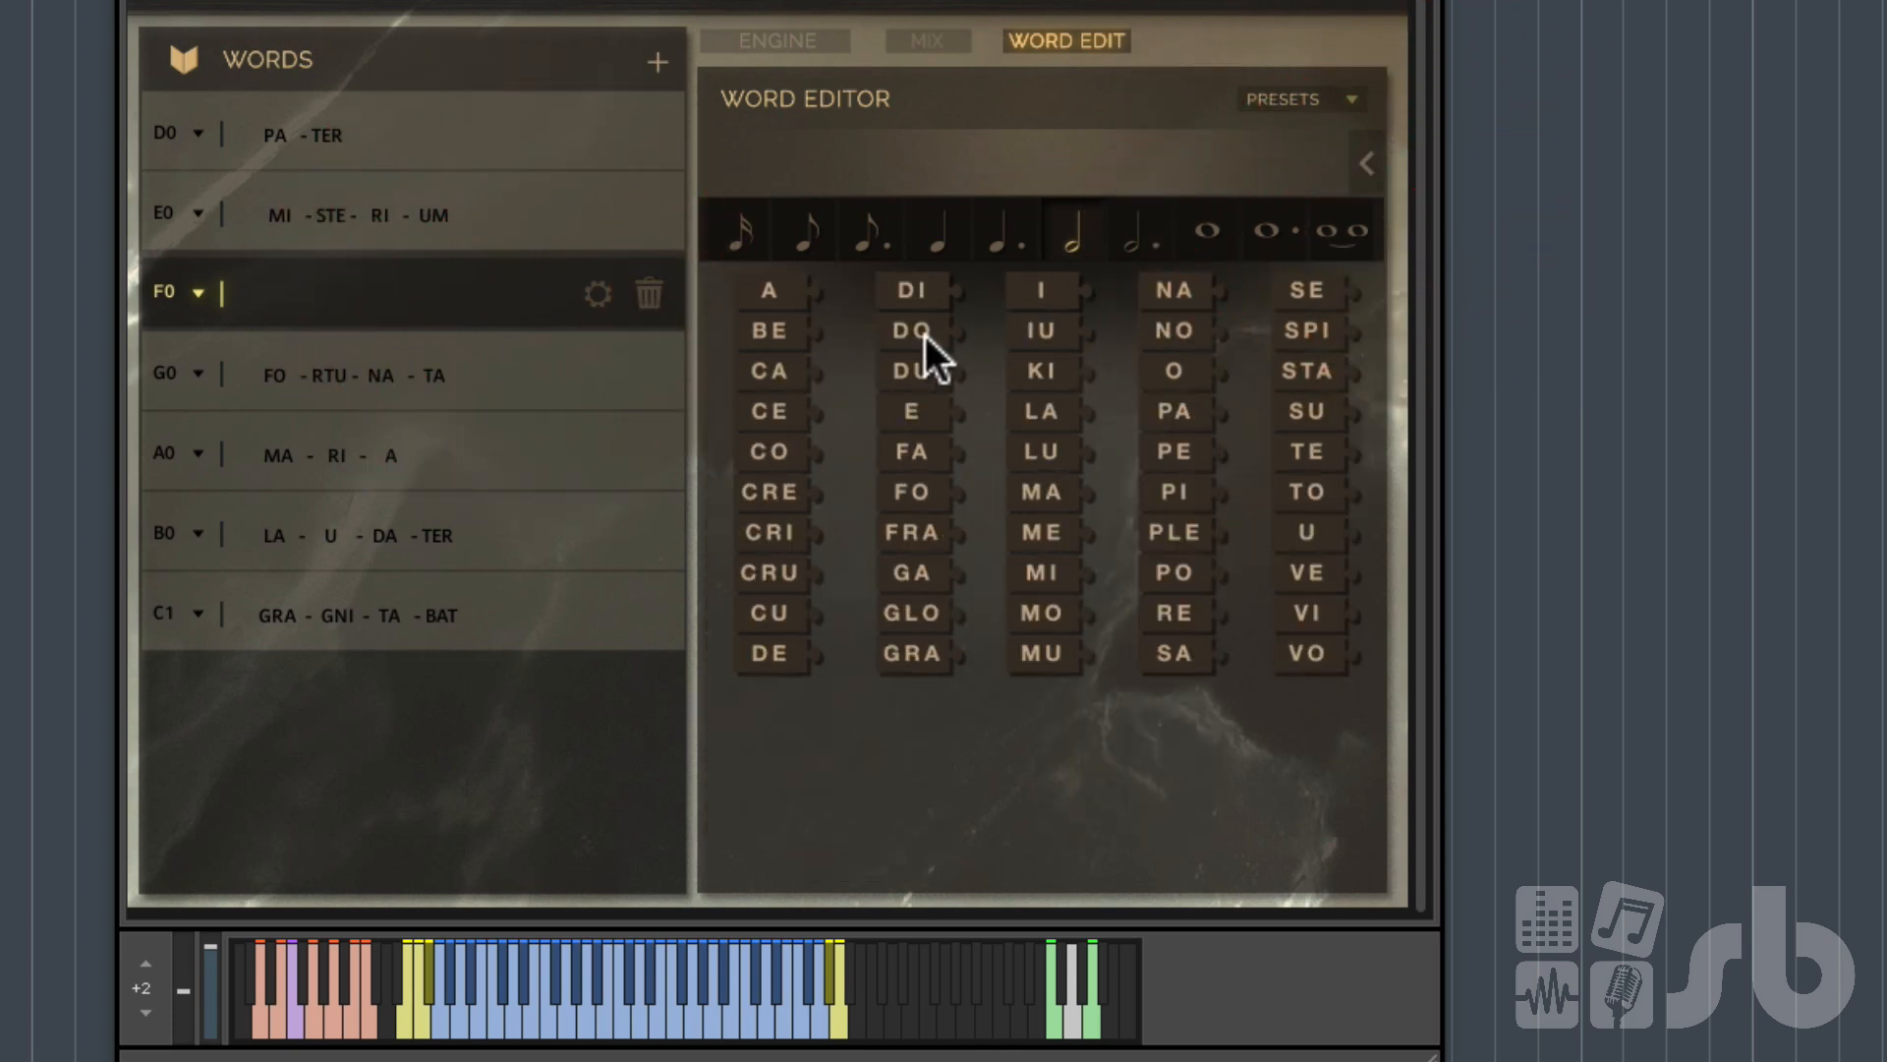
{"action": "left_click", "coordinate": [1047, 297]}
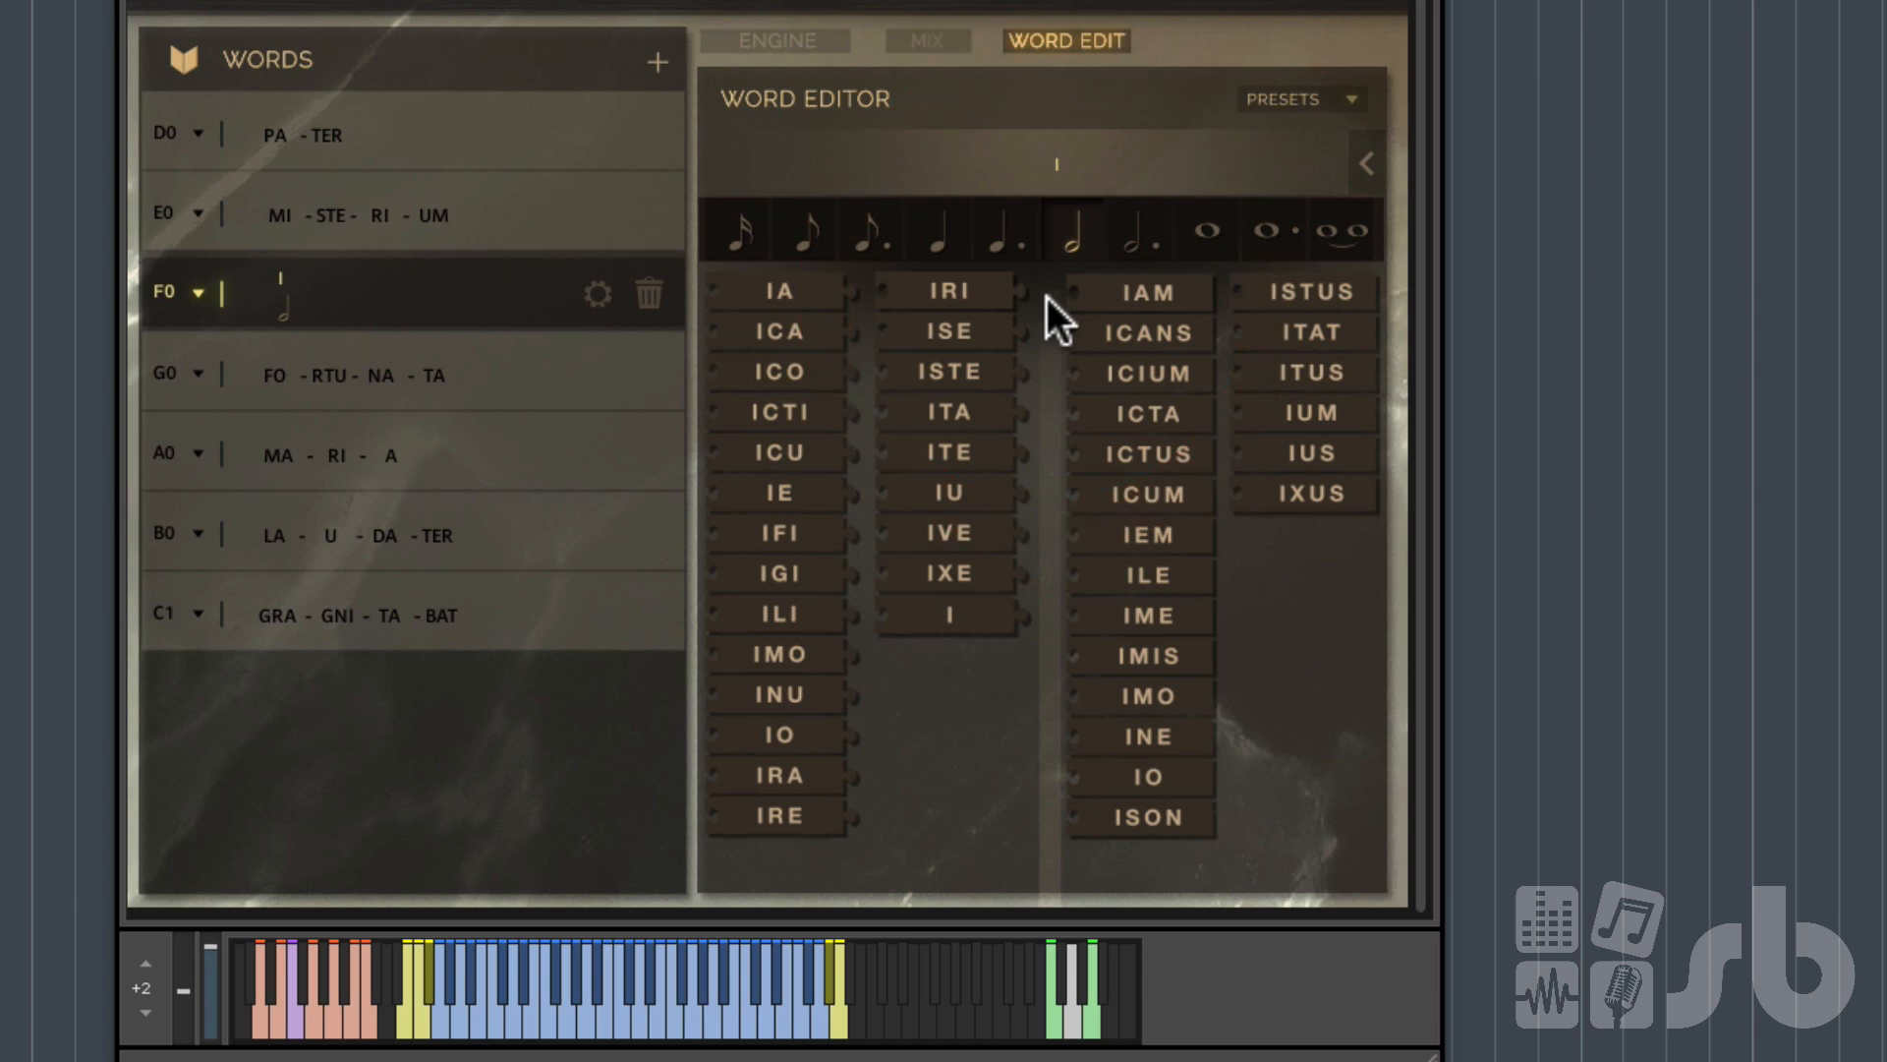
Clear the four-syllable word in the G0 slot and replace it with the single syllable A.
{"action": "left_click", "coordinate": [521, 409]}
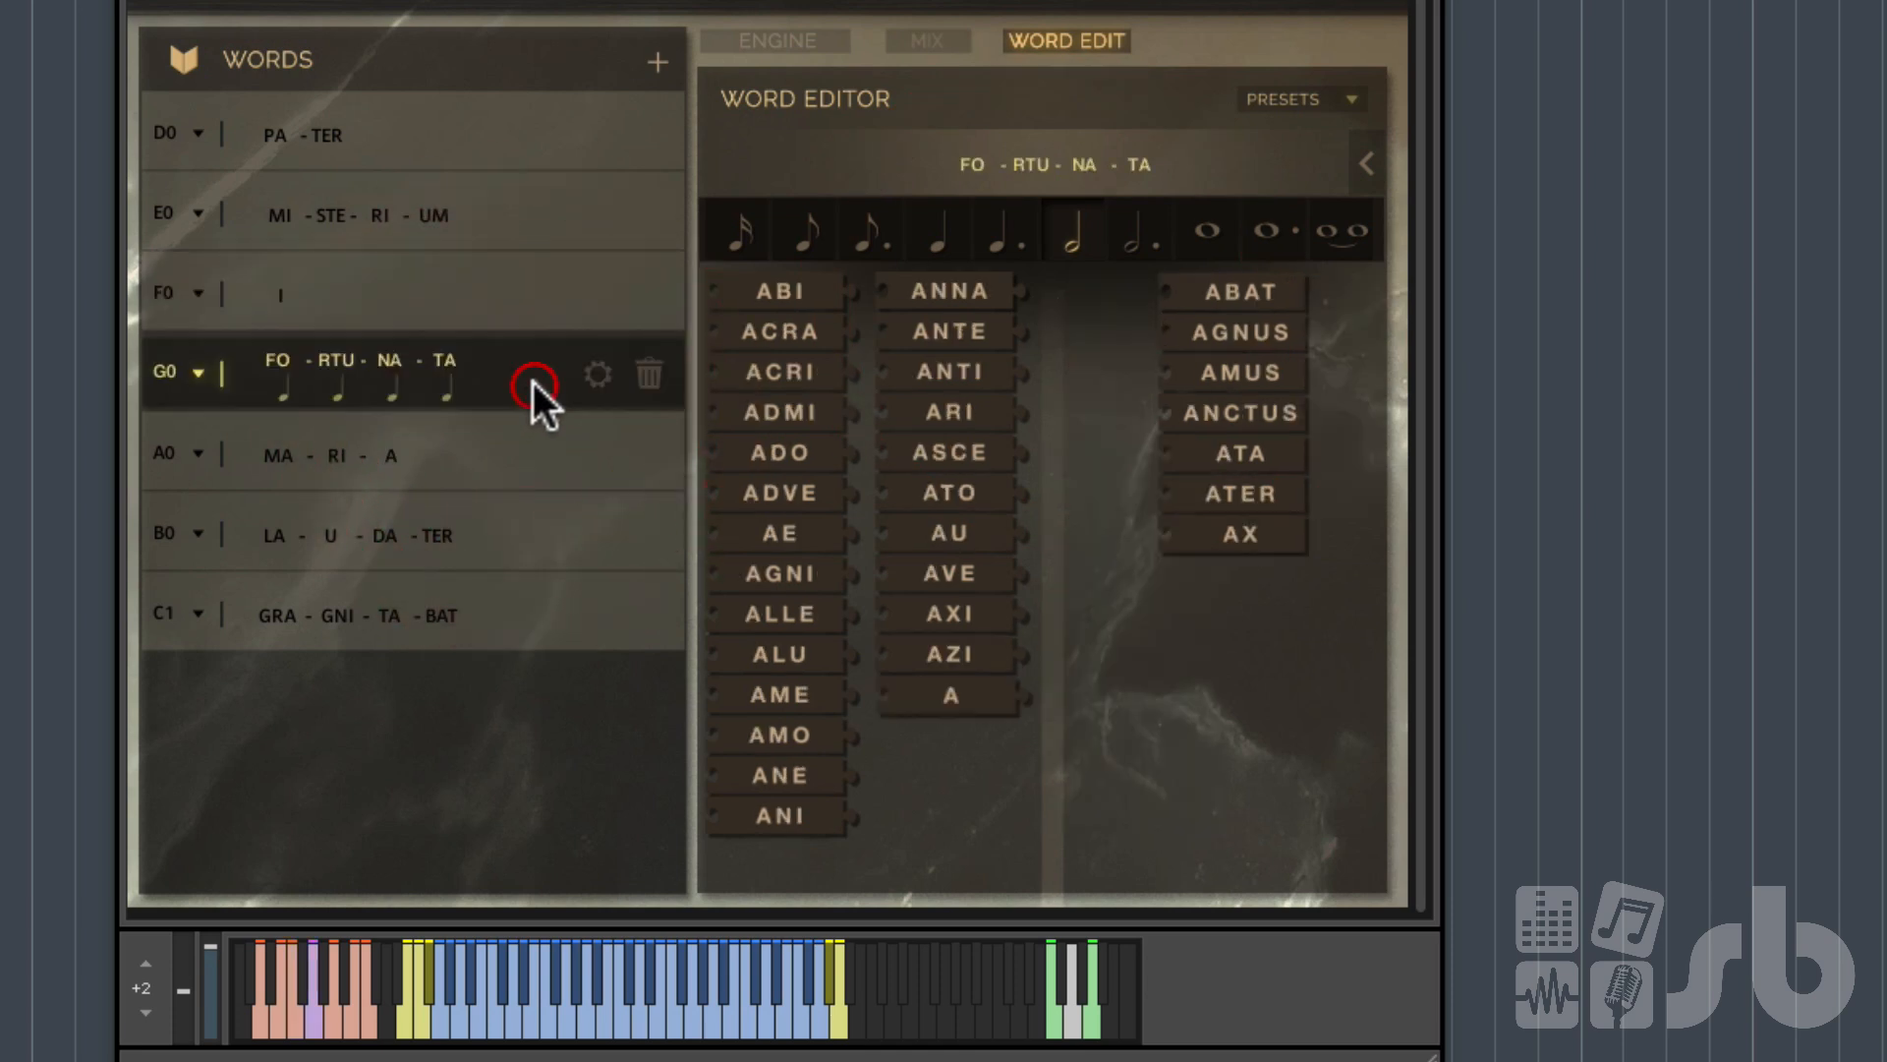
{"action": "left_click", "coordinate": [1367, 167]}
{"action": "left_click", "coordinate": [1367, 167]}
{"action": "left_click", "coordinate": [1369, 168]}
{"action": "left_click", "coordinate": [1370, 167]}
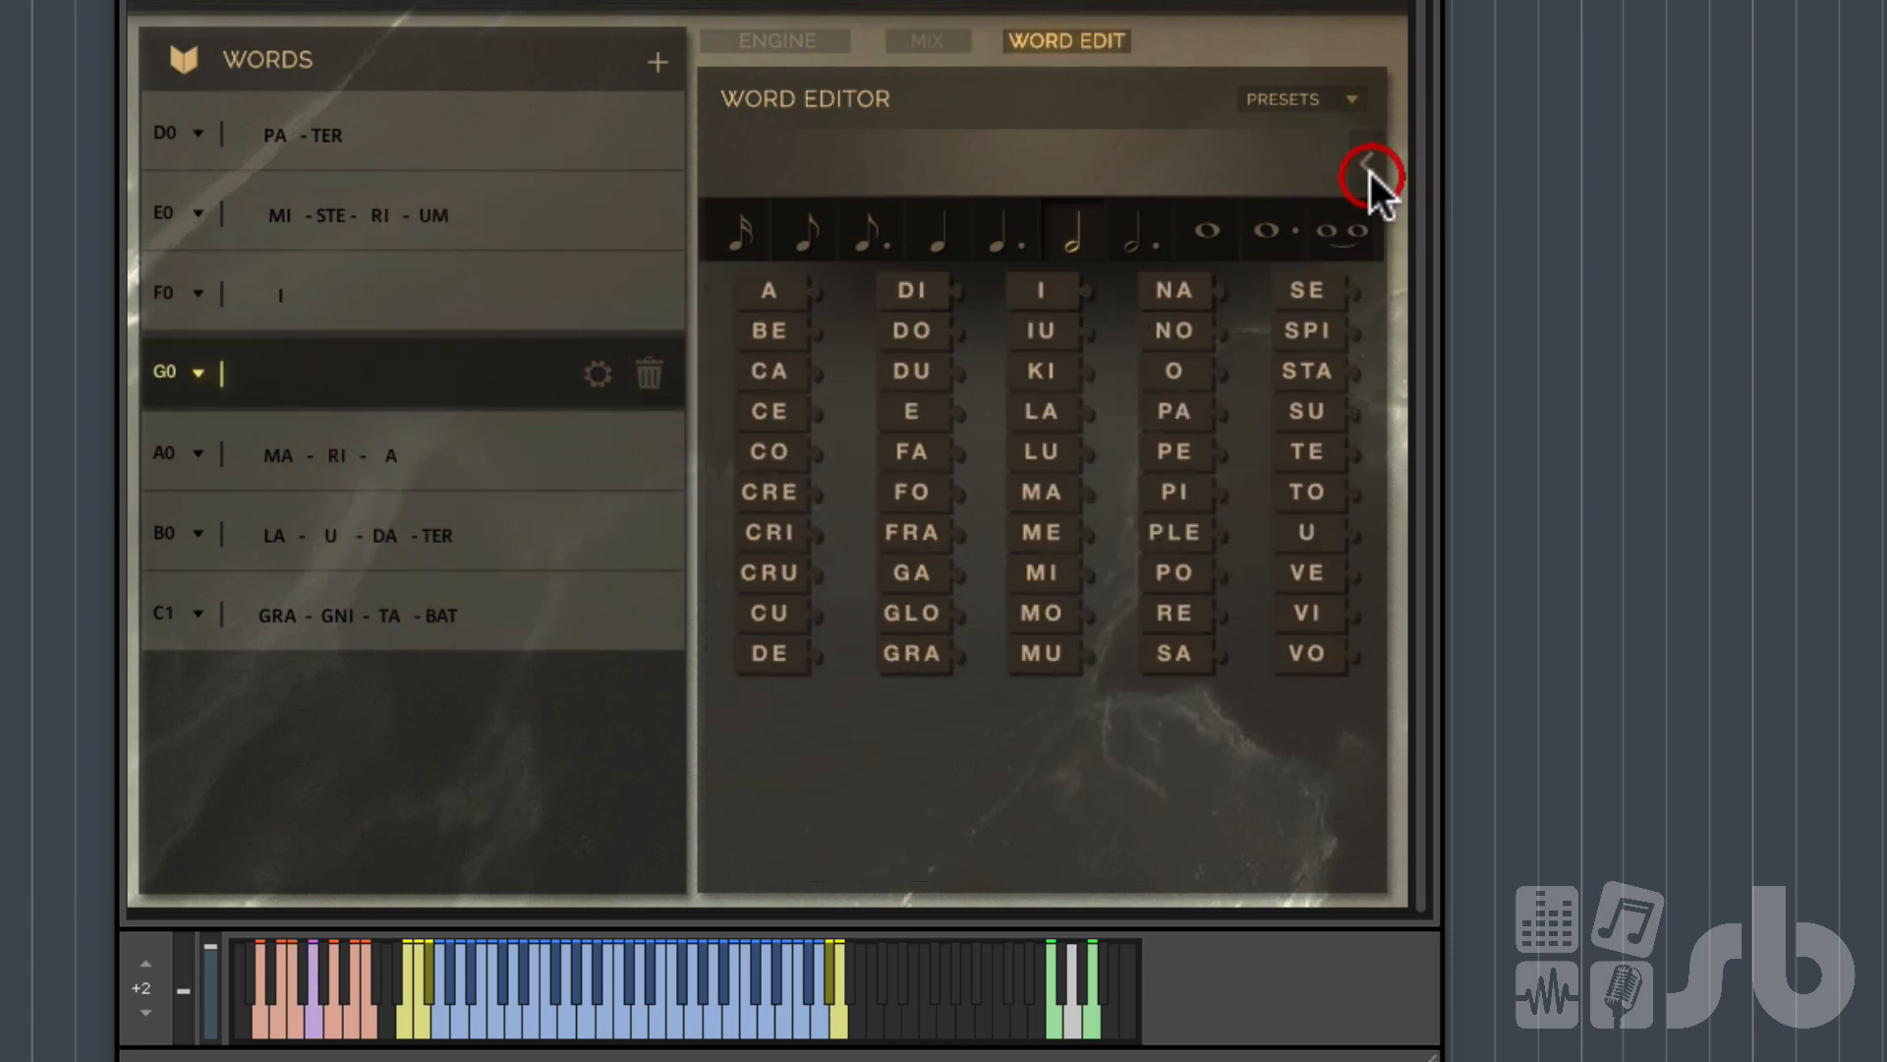
{"action": "left_click", "coordinate": [775, 290]}
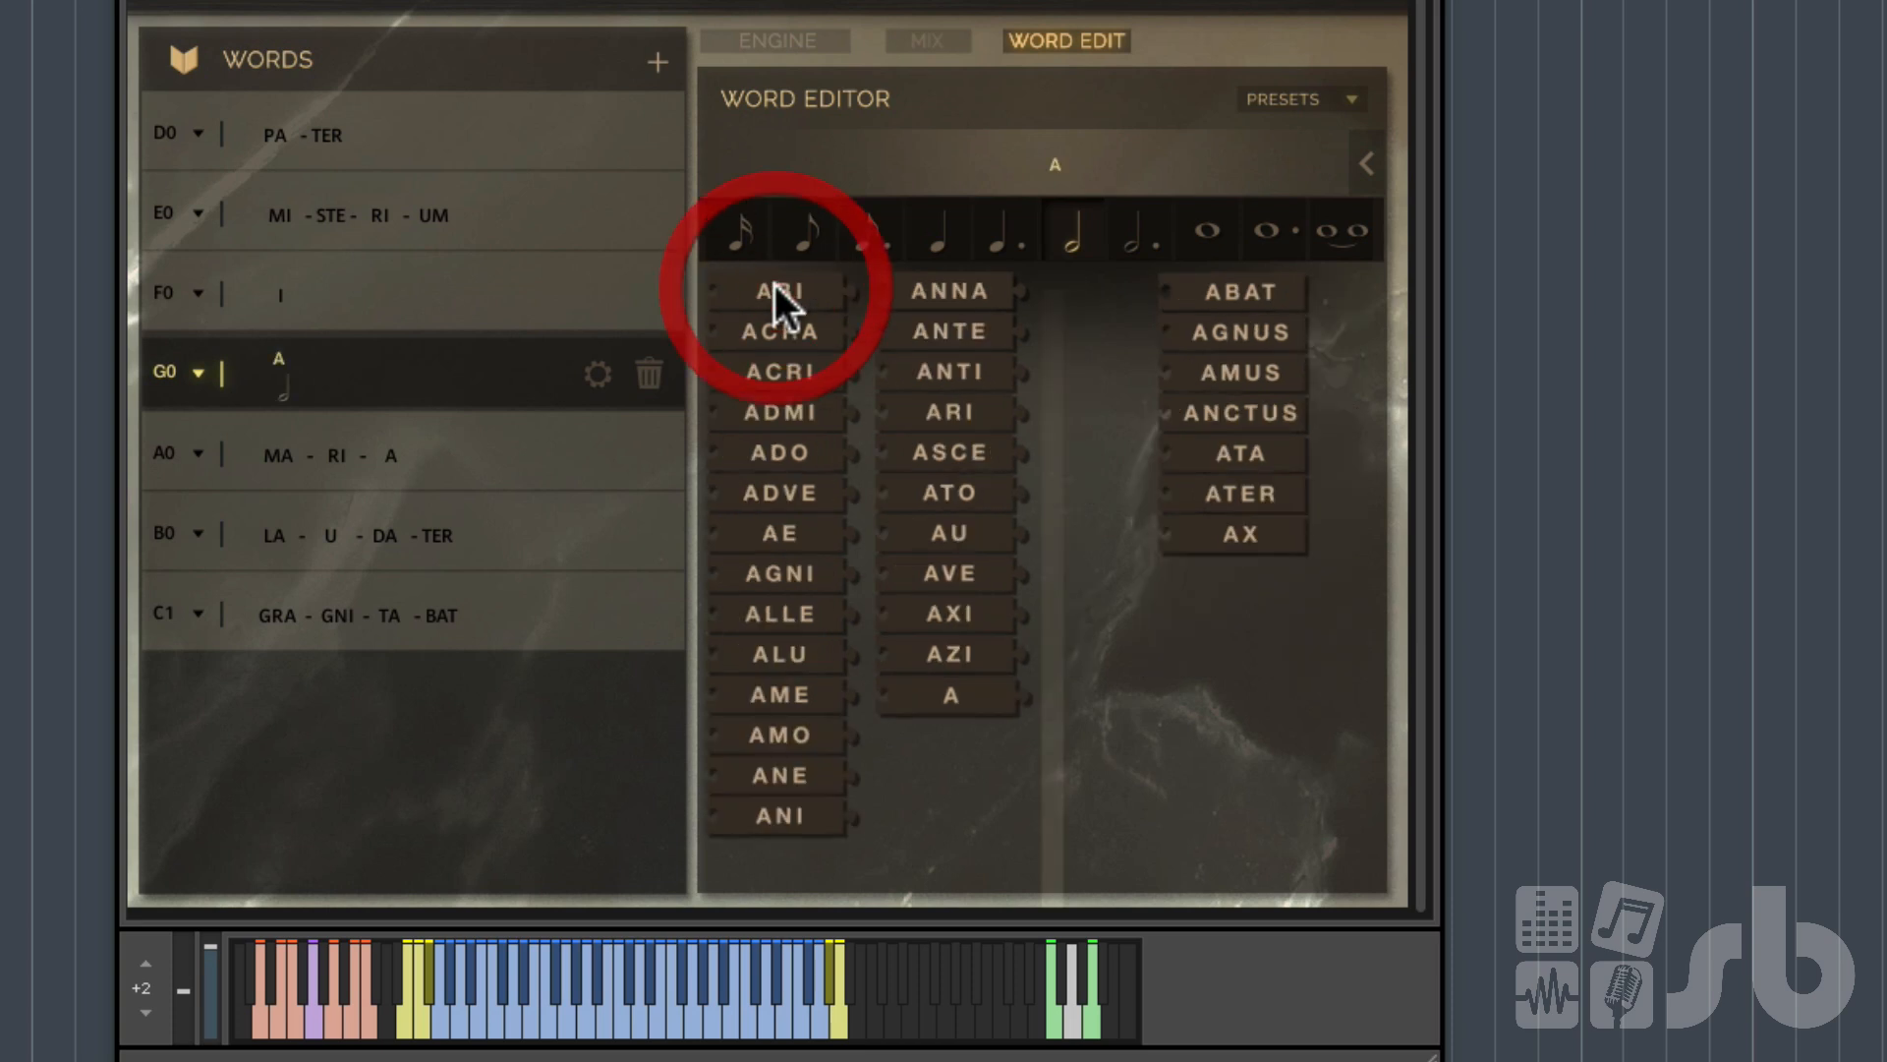
Replace the MA-RI-A word in the A0 slot with the single syllable MU, and select the F0 word.
{"action": "left_click", "coordinate": [592, 464]}
{"action": "left_click", "coordinate": [1361, 157]}
{"action": "left_click", "coordinate": [1362, 158]}
{"action": "left_click", "coordinate": [1361, 157]}
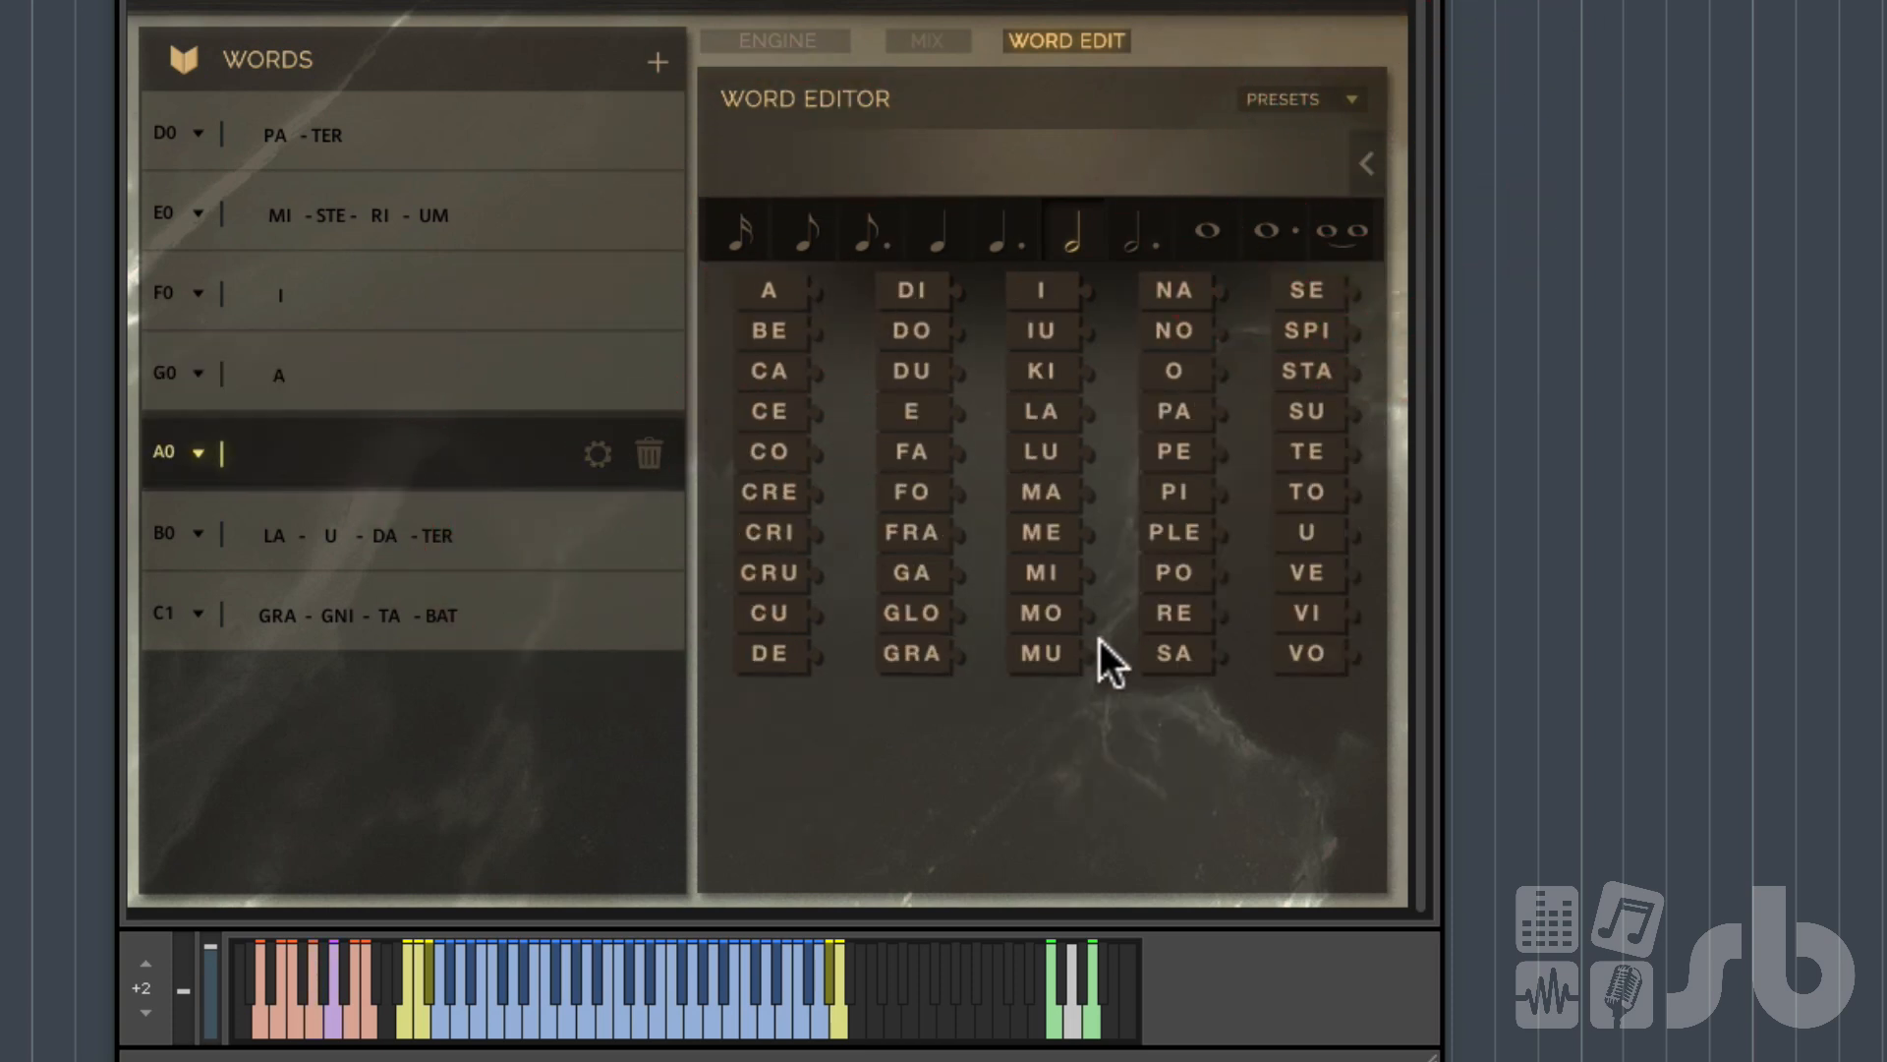
{"action": "left_click", "coordinate": [1060, 651]}
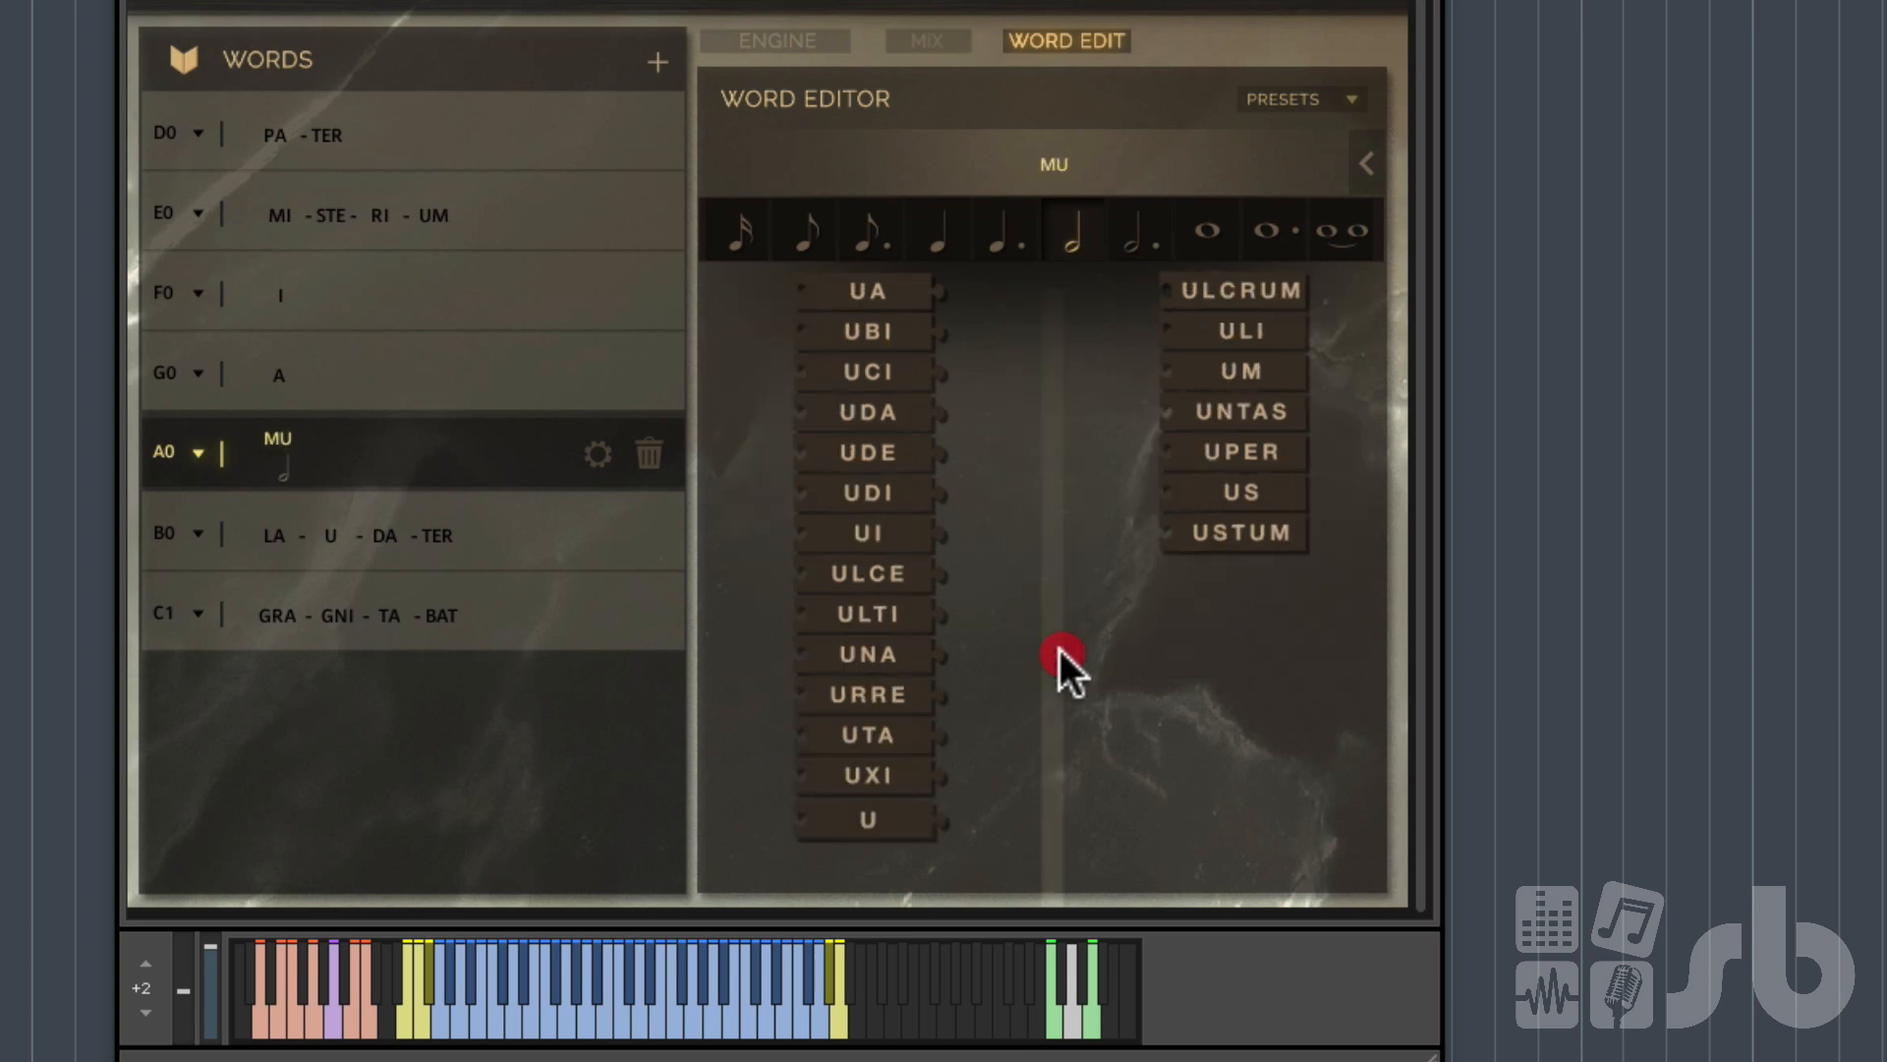
{"action": "left_click", "coordinate": [574, 309]}
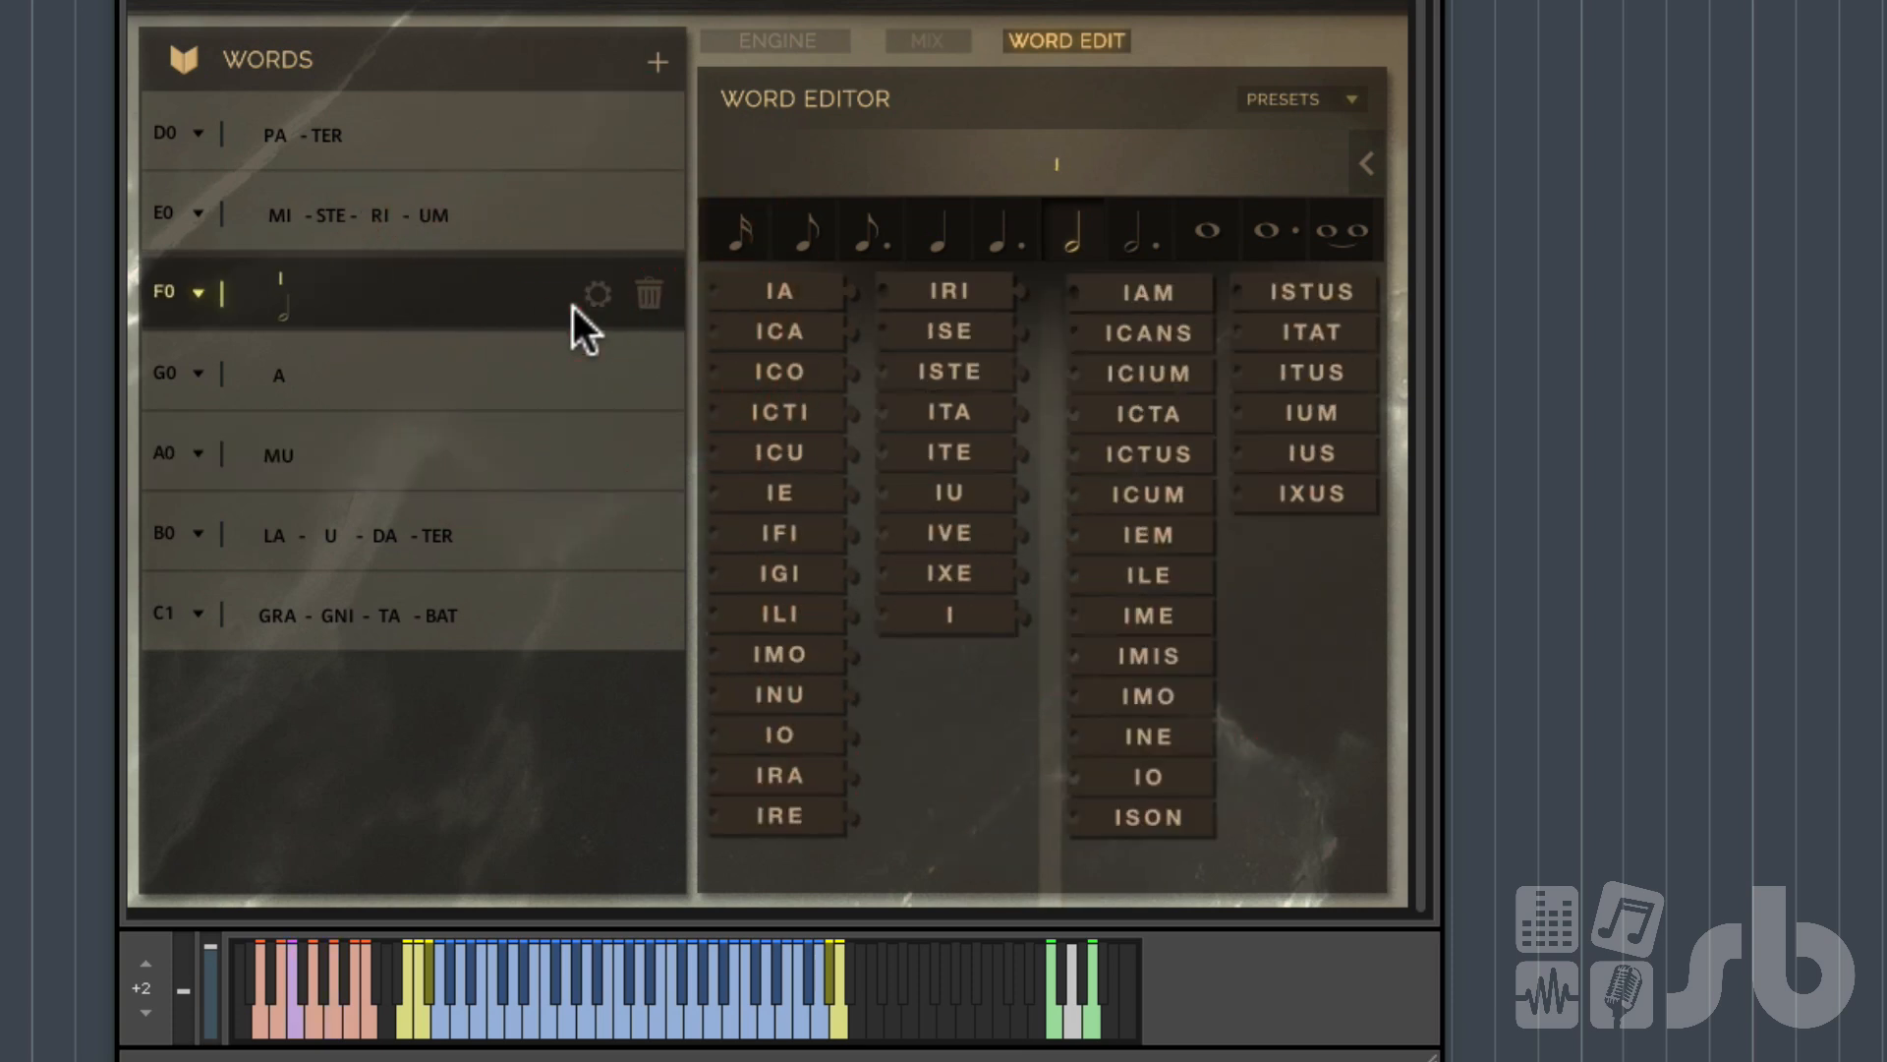